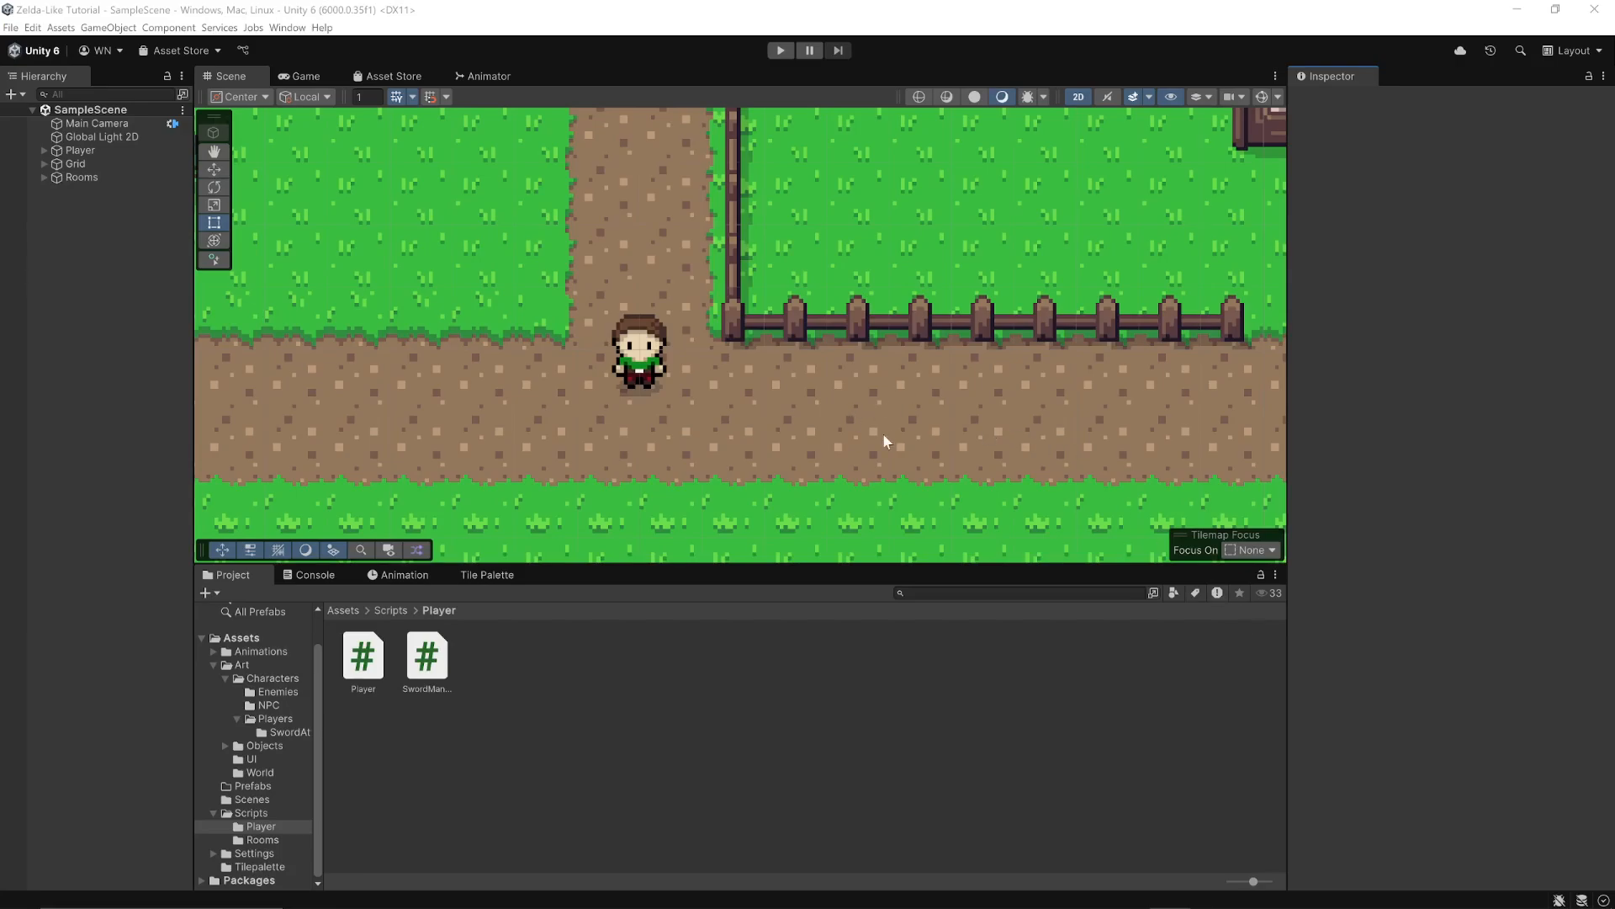
- Create an empty child object named AttackUp under the Player's SwordHandler
click(43, 151)
click(91, 165)
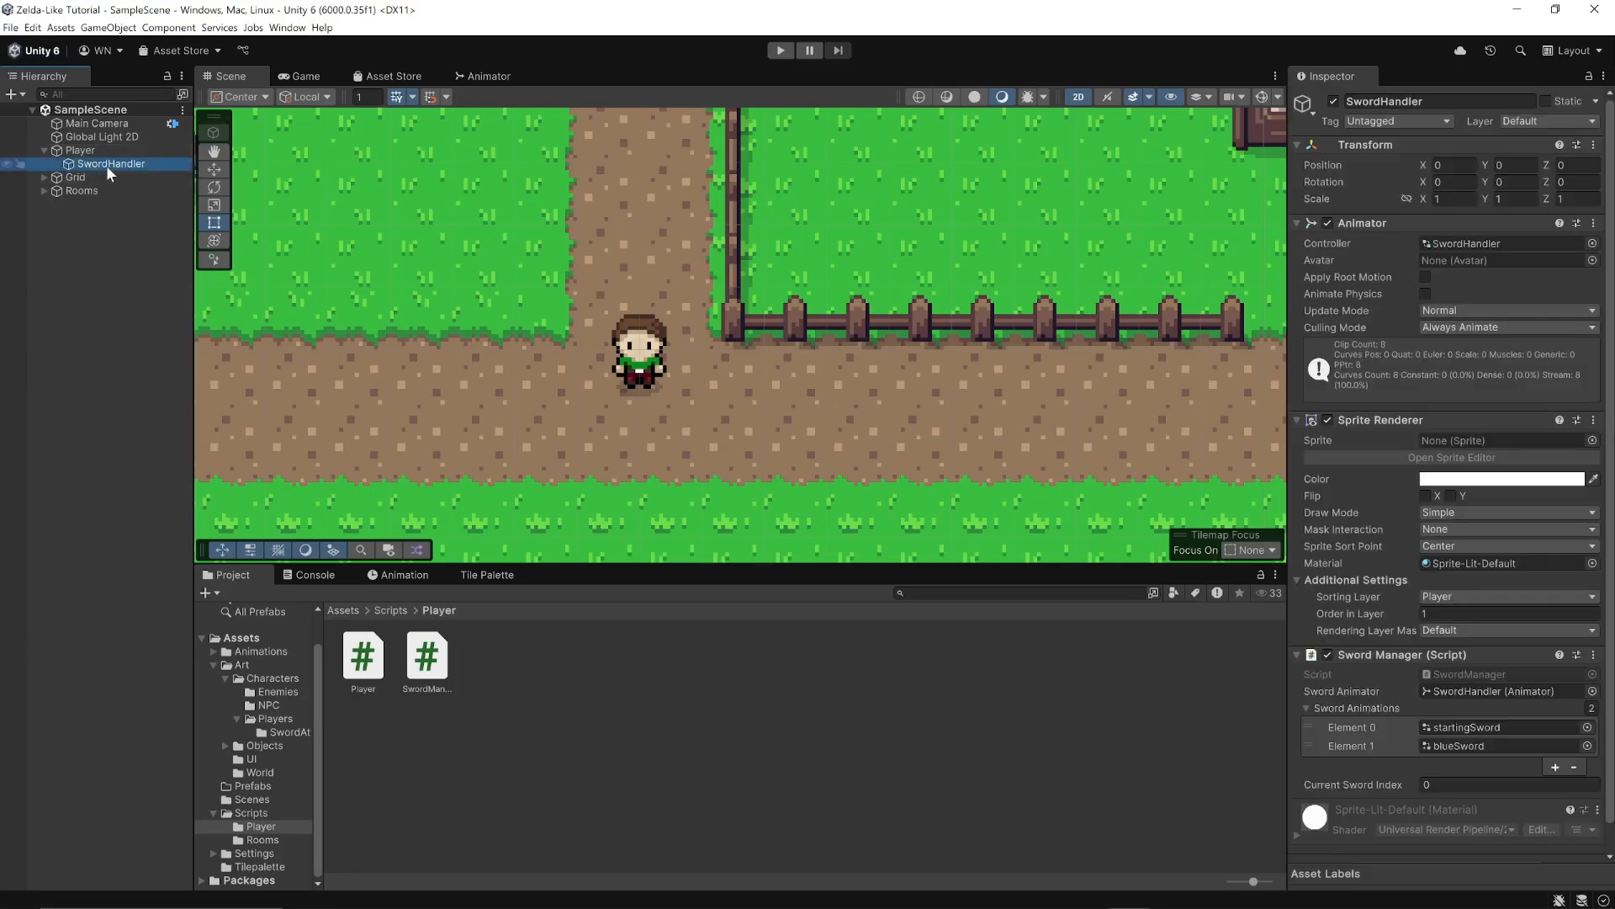
right_click(107, 171)
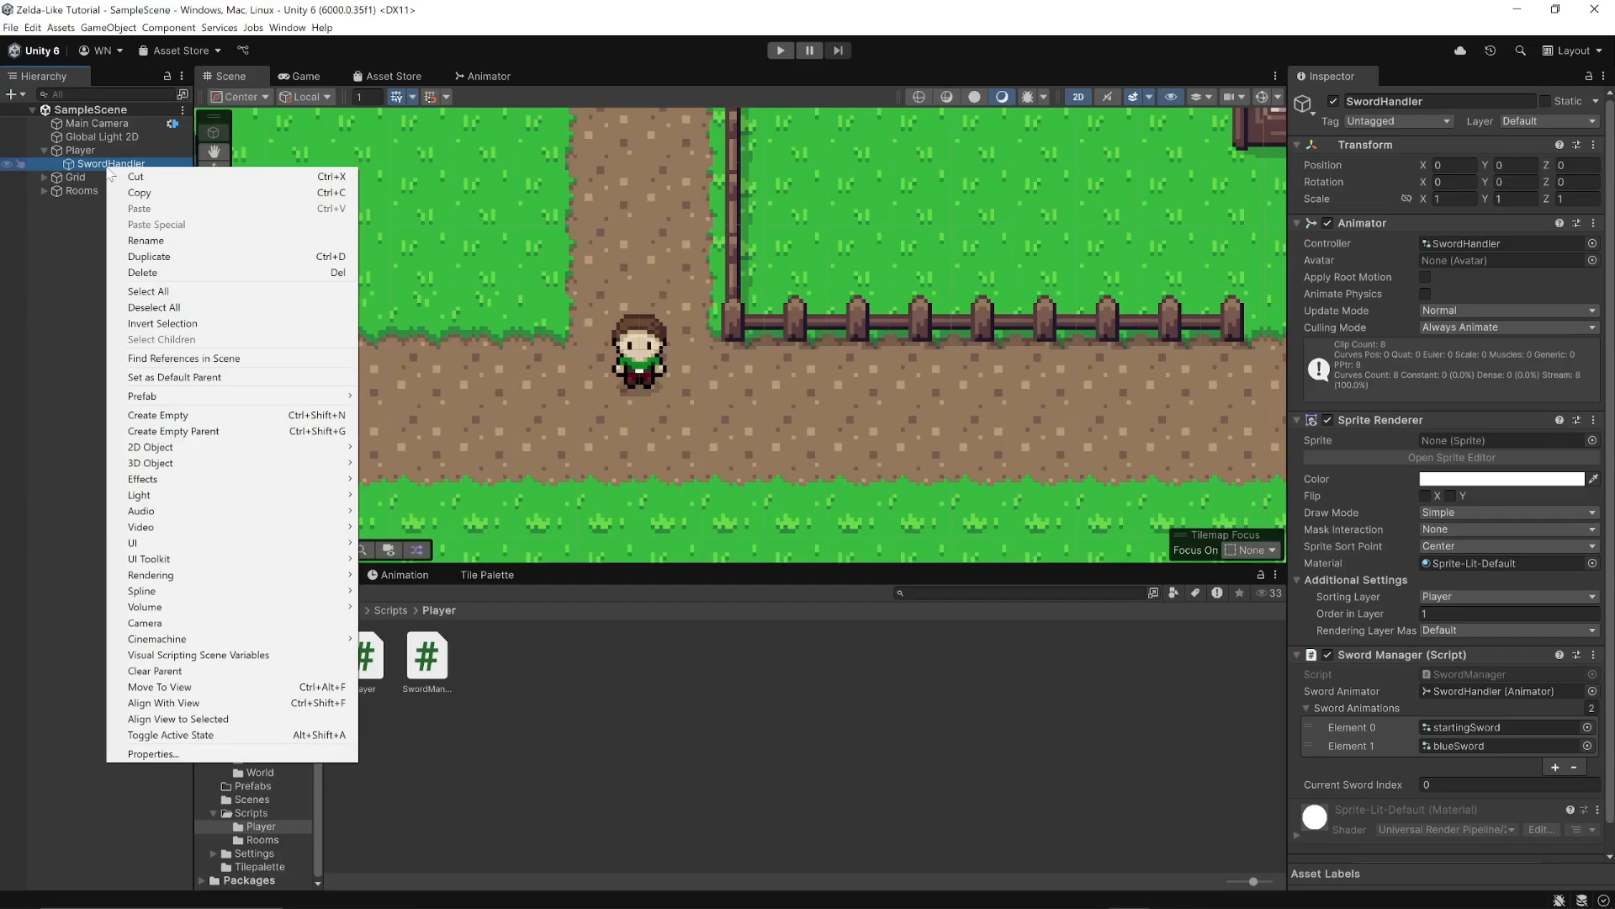
click(217, 416)
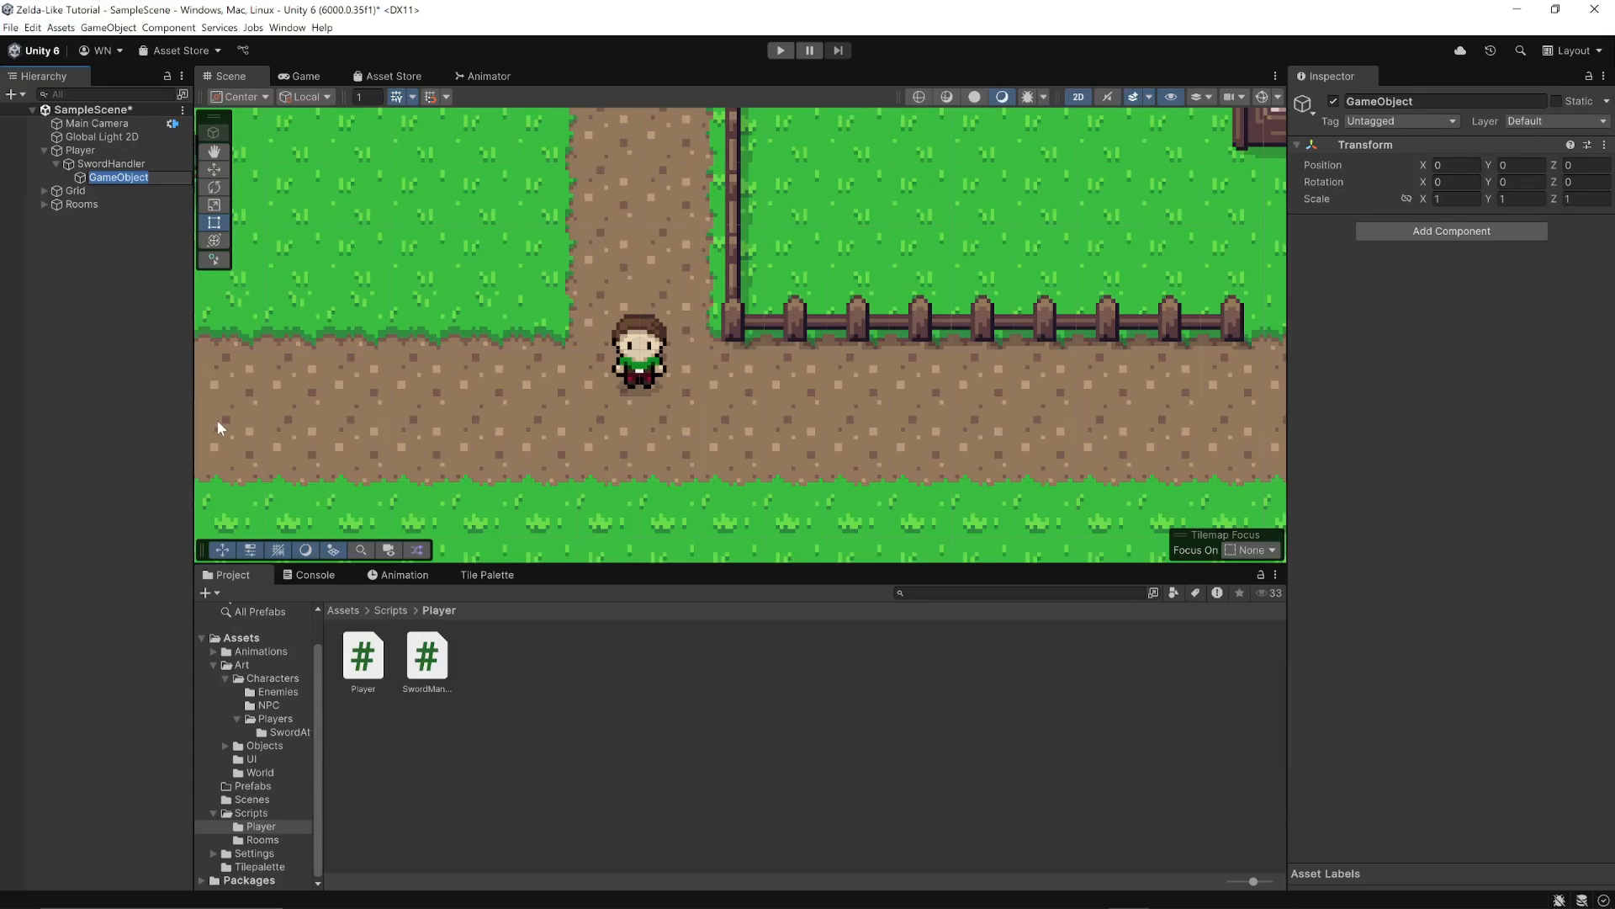
key(BackSpace)
text(AttackUp)
key(Return)
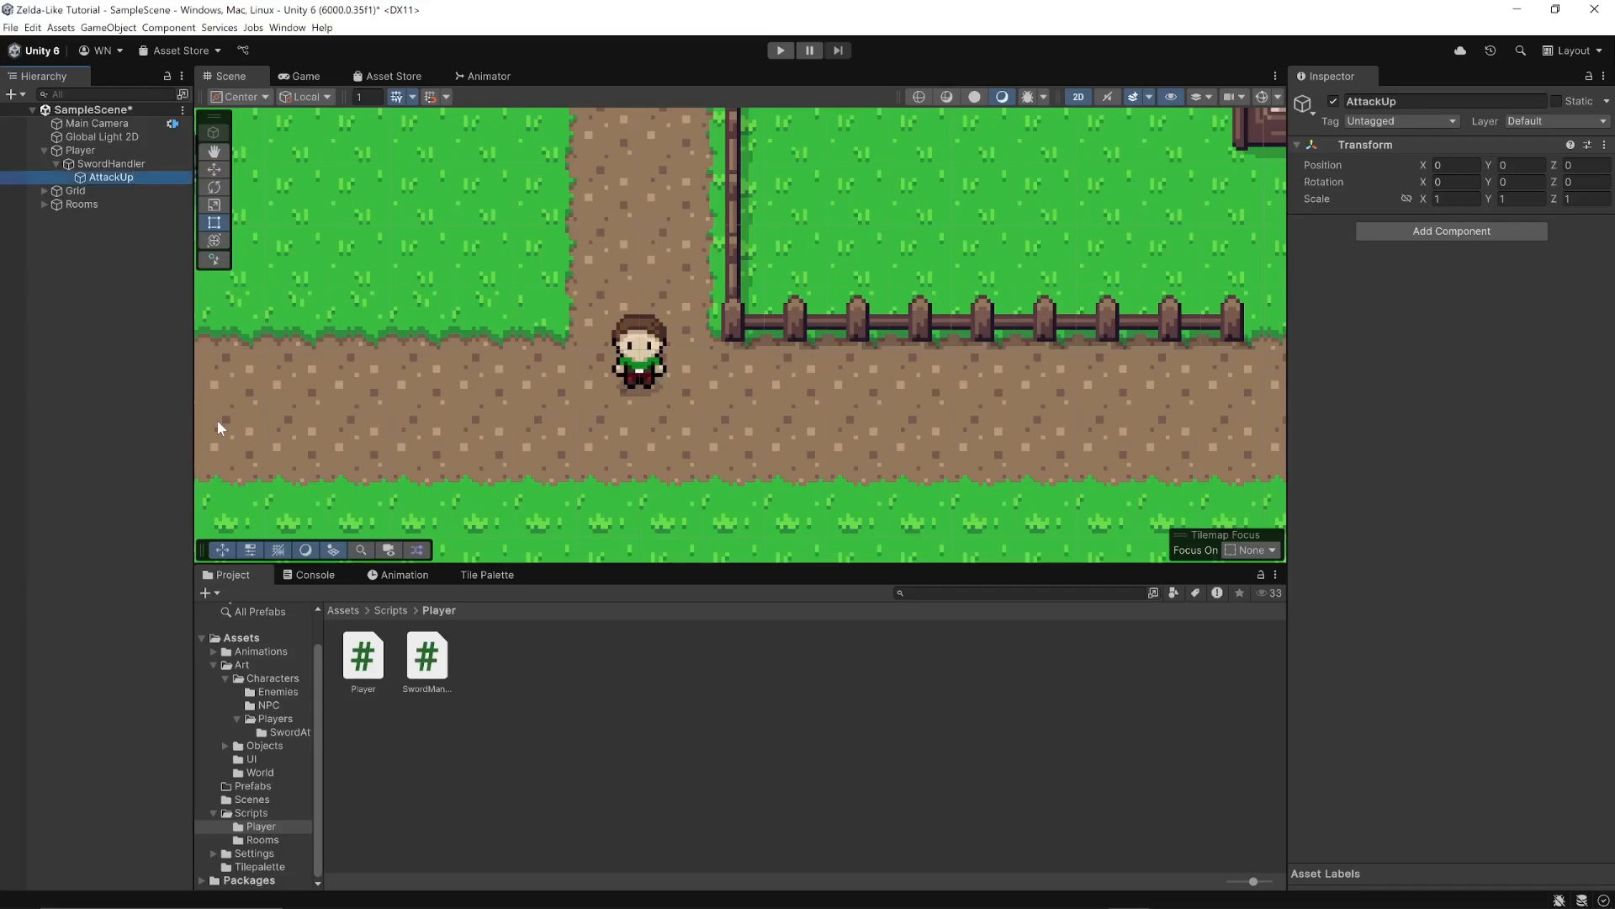
- Add a second empty child object to SwordHandler and name it AttackLeft
right_click(116, 165)
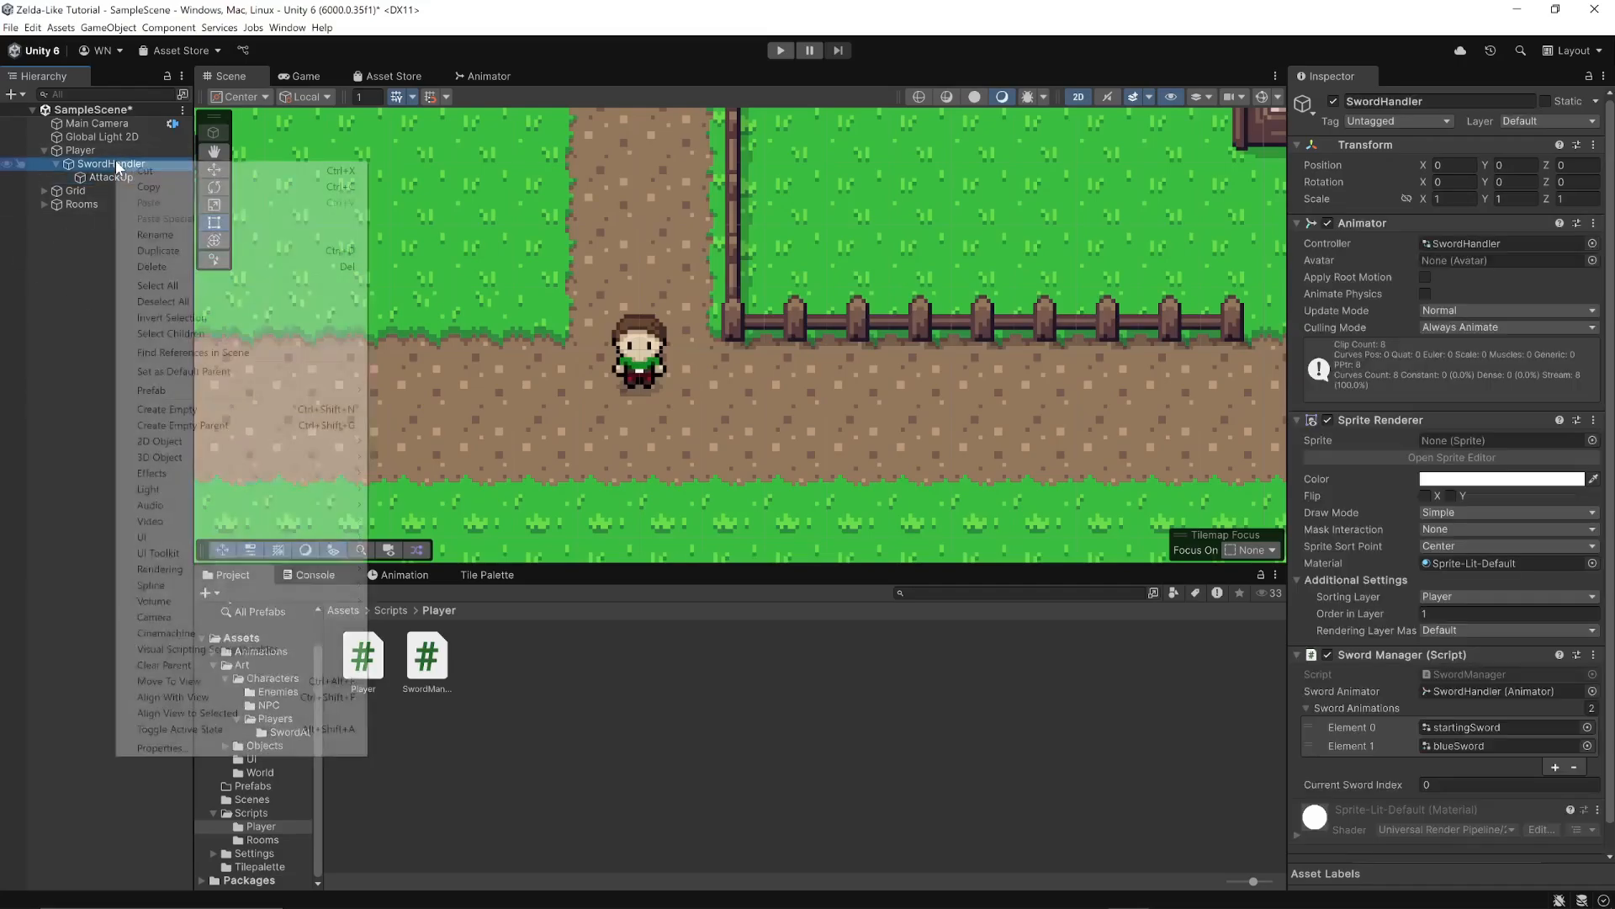
click(174, 409)
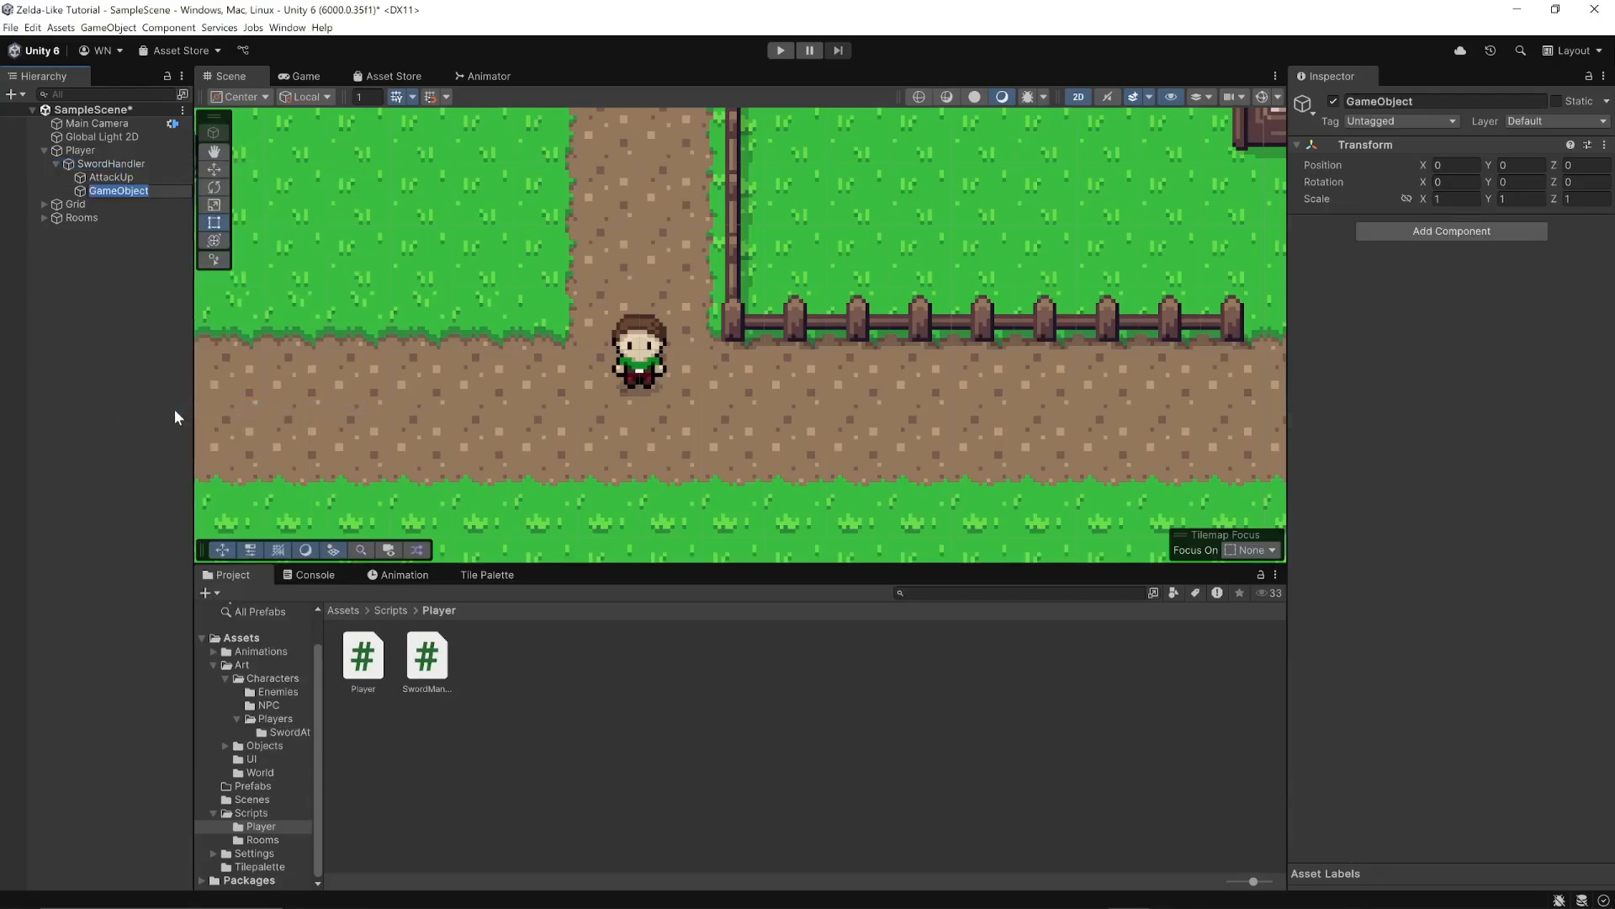
text(AttackLeft)
key(Return)
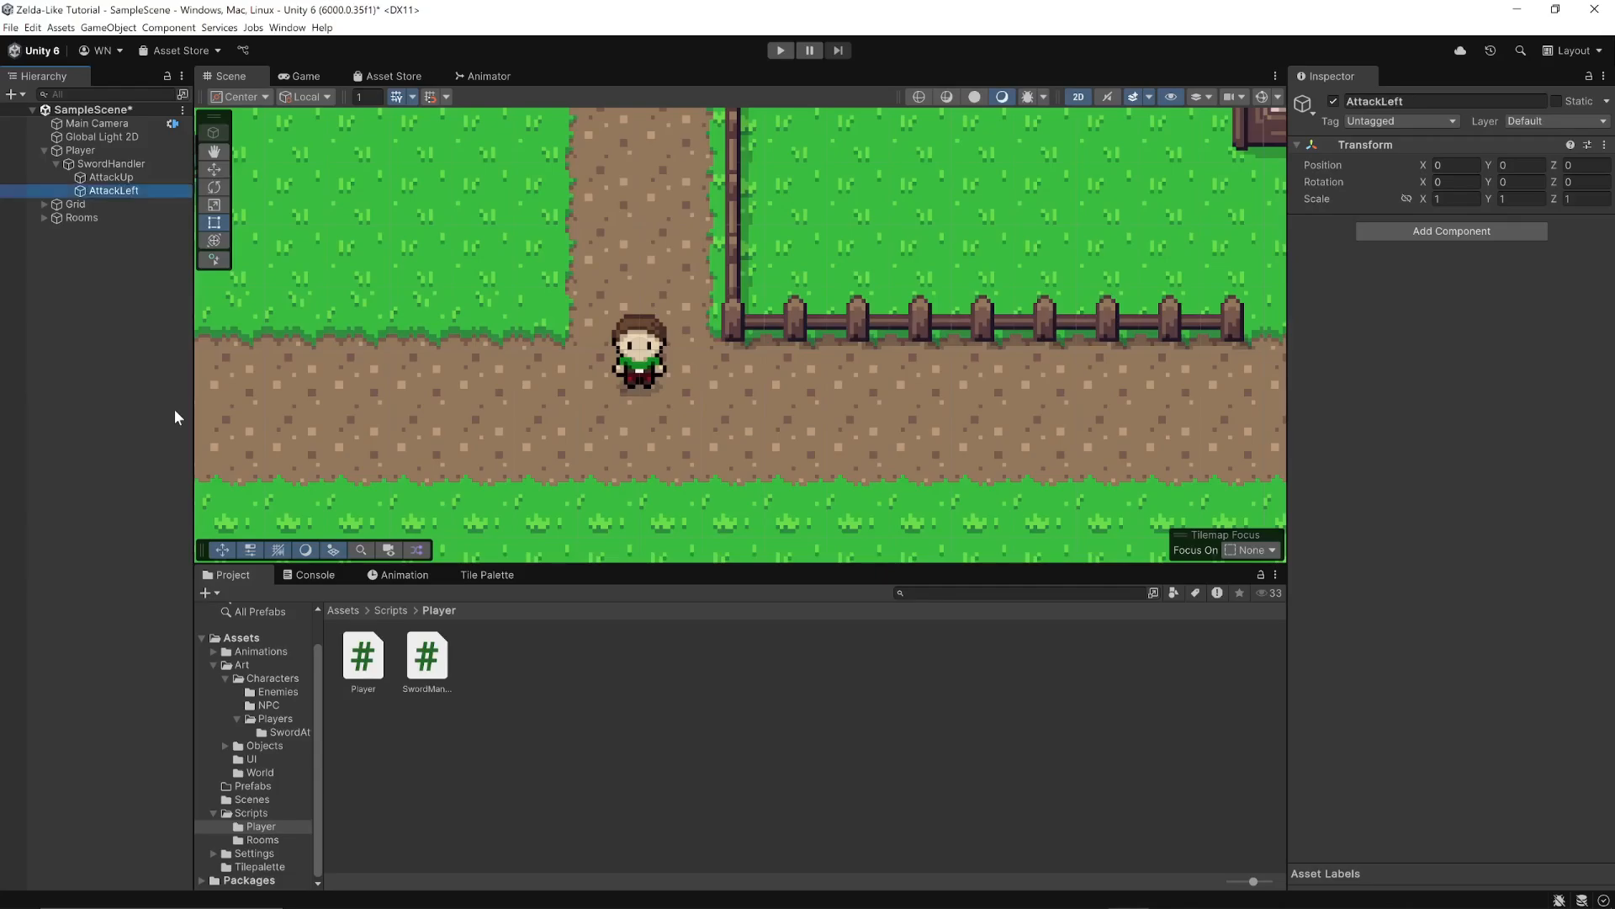
- Add another empty child object to SwordHandler and name it AttackDown
right_click(113, 165)
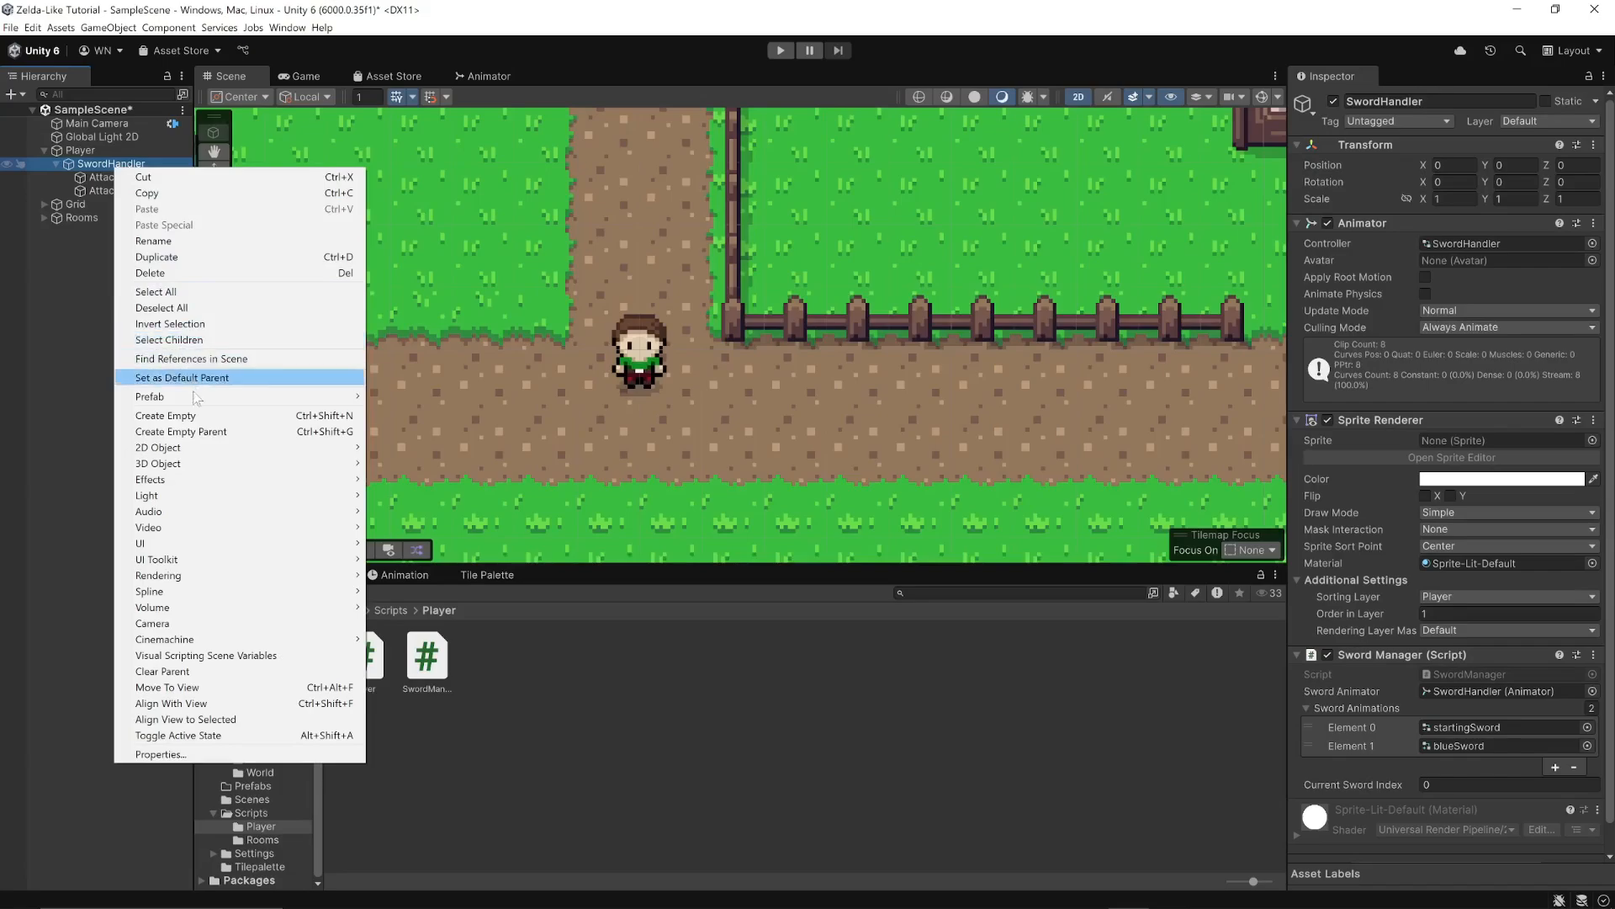
click(168, 415)
text(A)
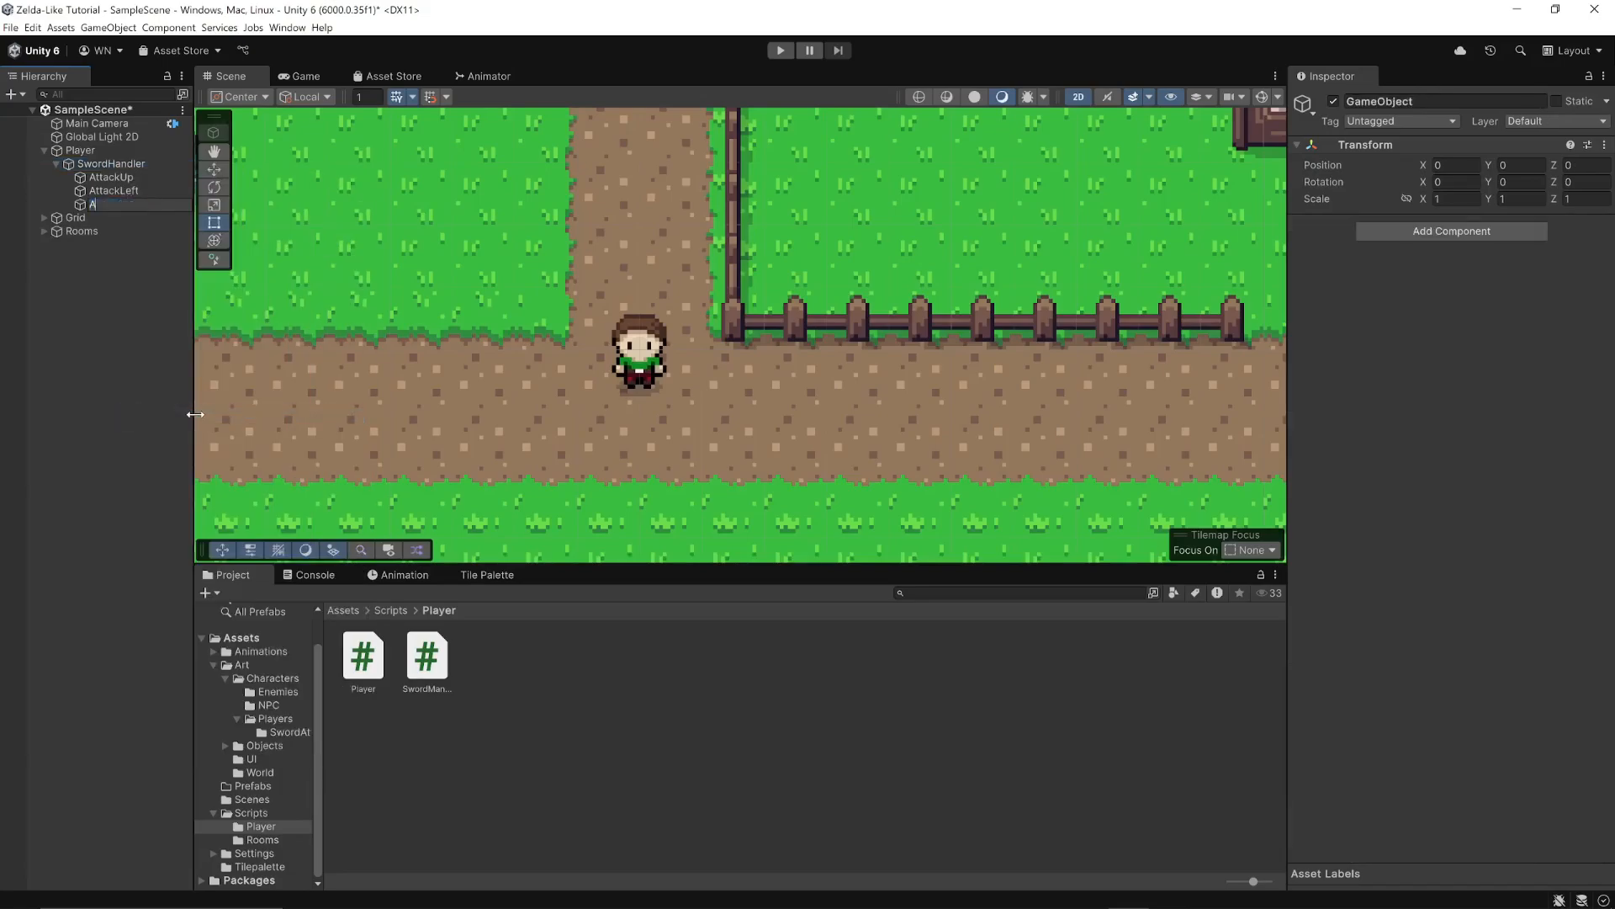
text(ttackDown)
key(Return)
- Add a fourth empty child object to SwordHandler and name it AttackRight
right_click(118, 167)
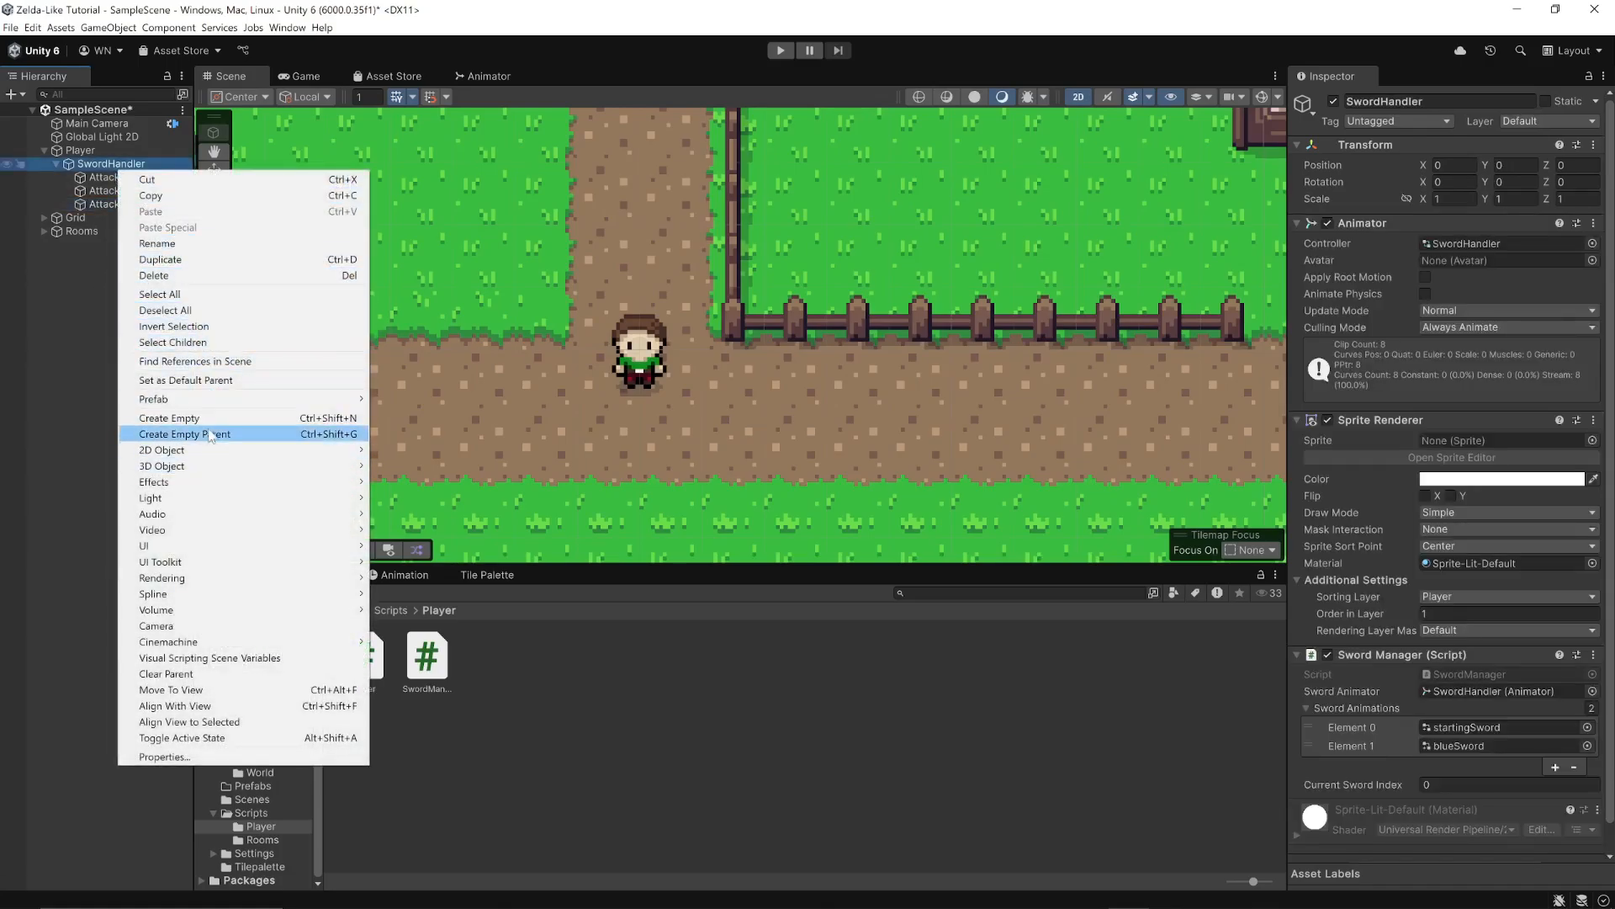
click(215, 418)
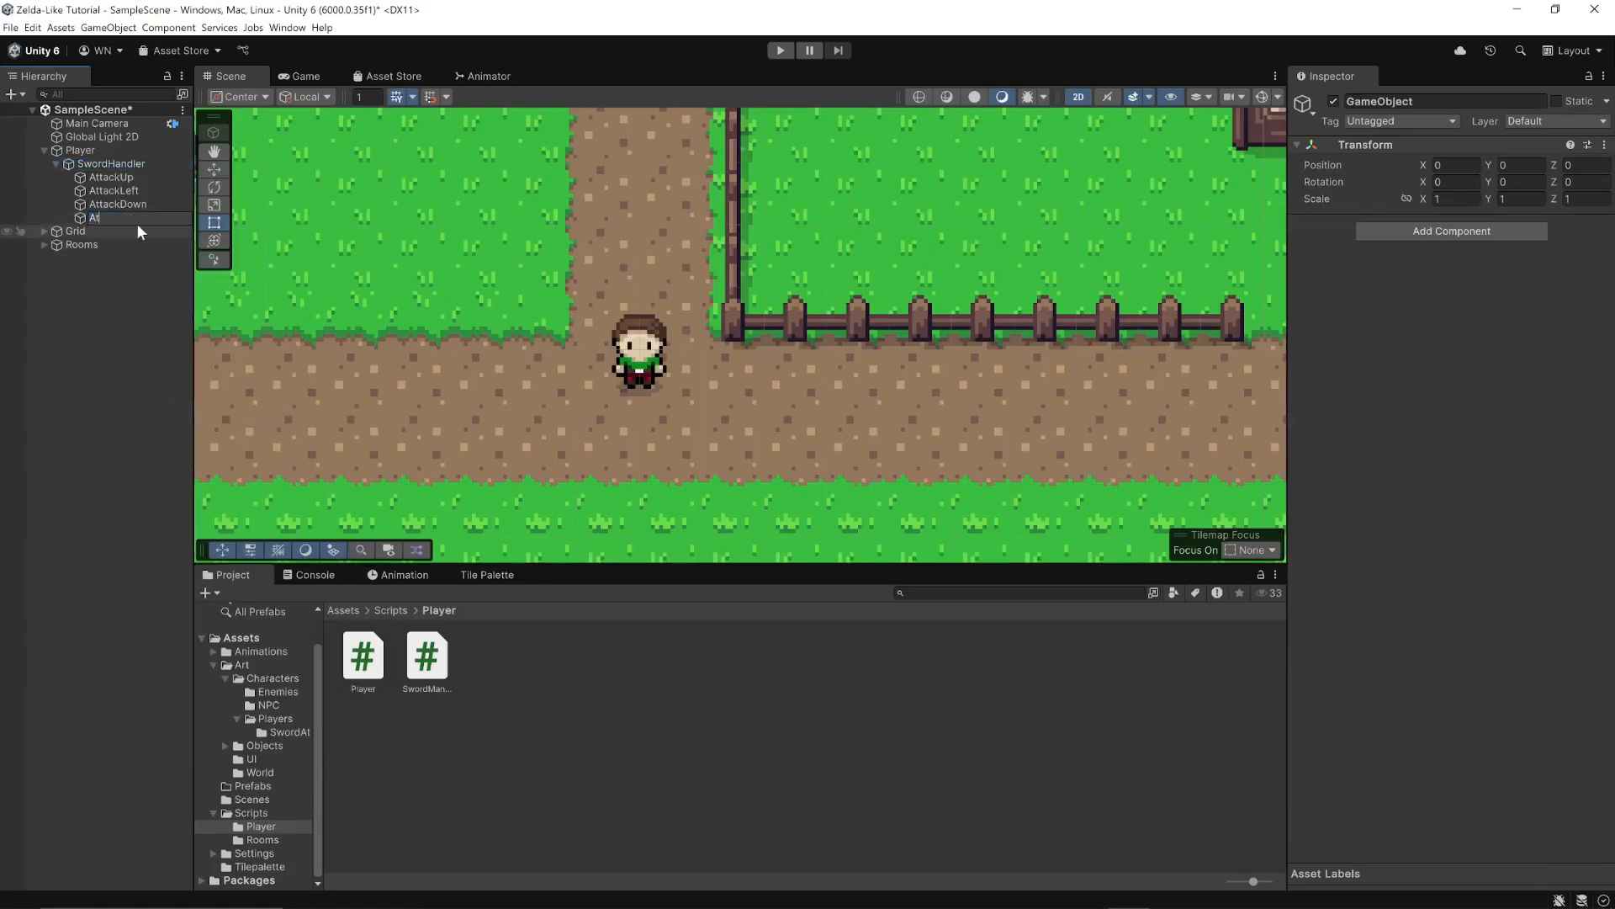
text(AttackRight)
key(Return)
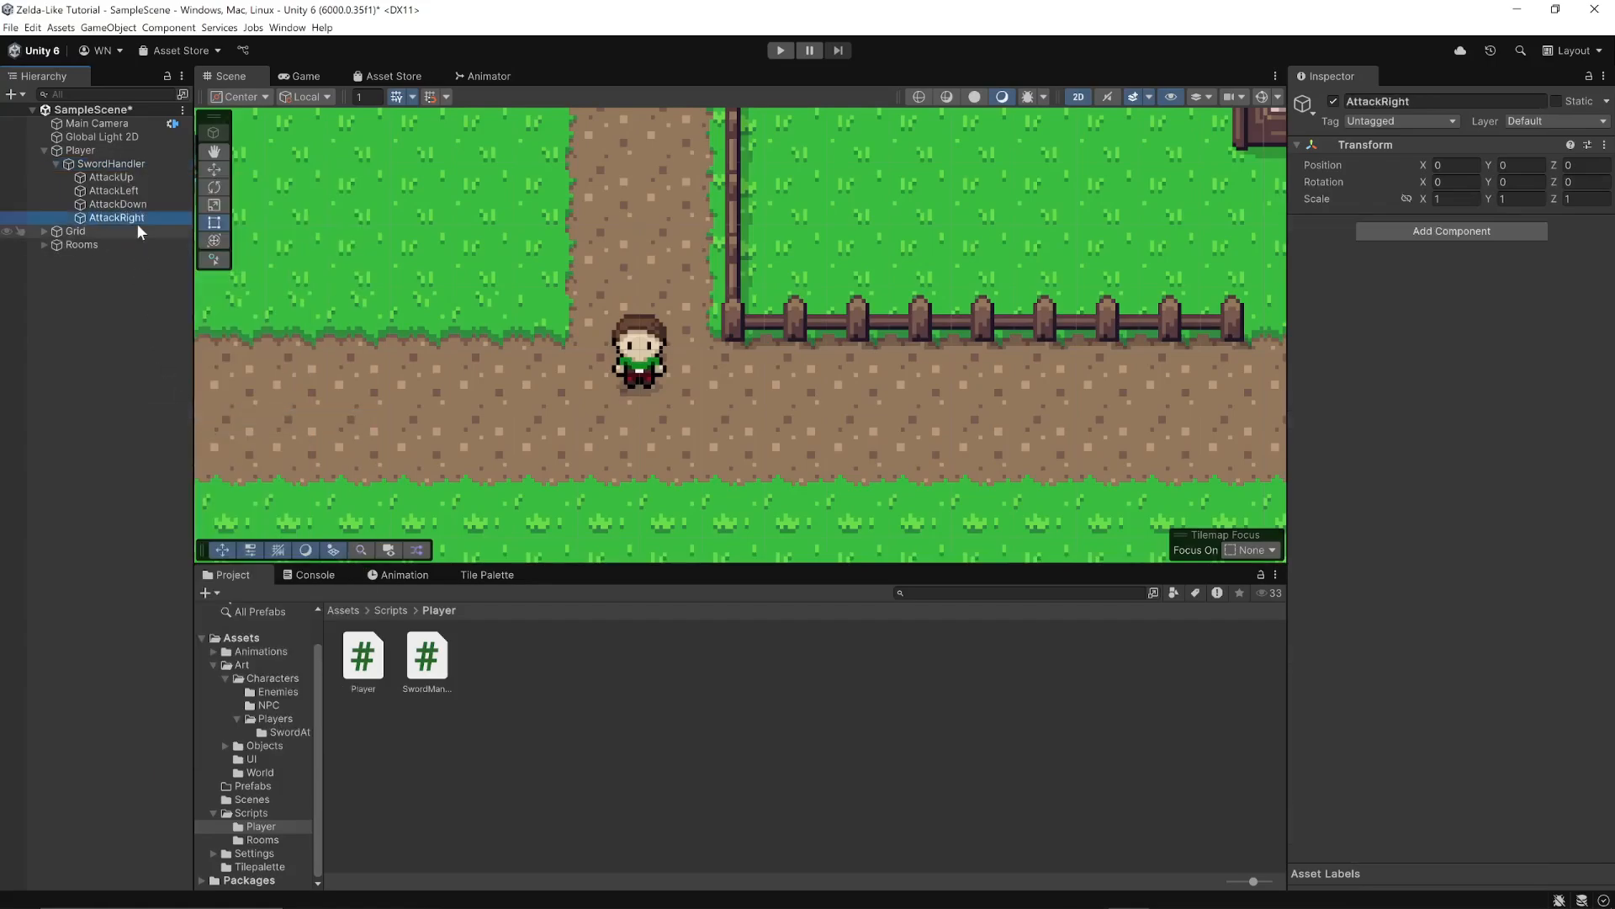
- Create a new tag named PlayerSword in the project's tag list
click(123, 176)
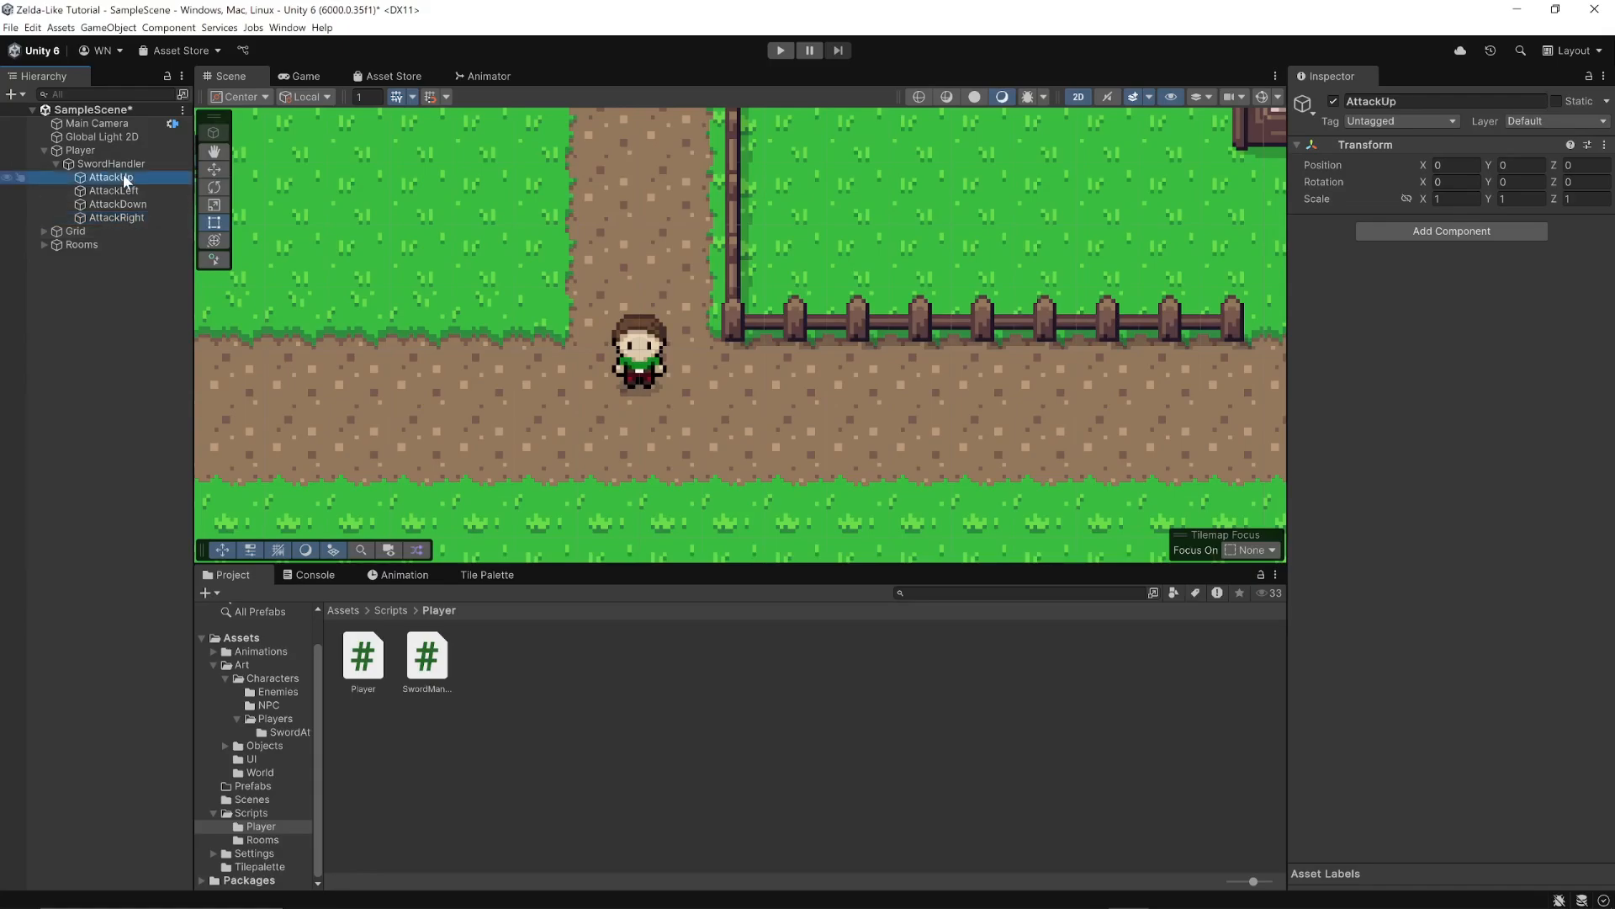
click(1361, 123)
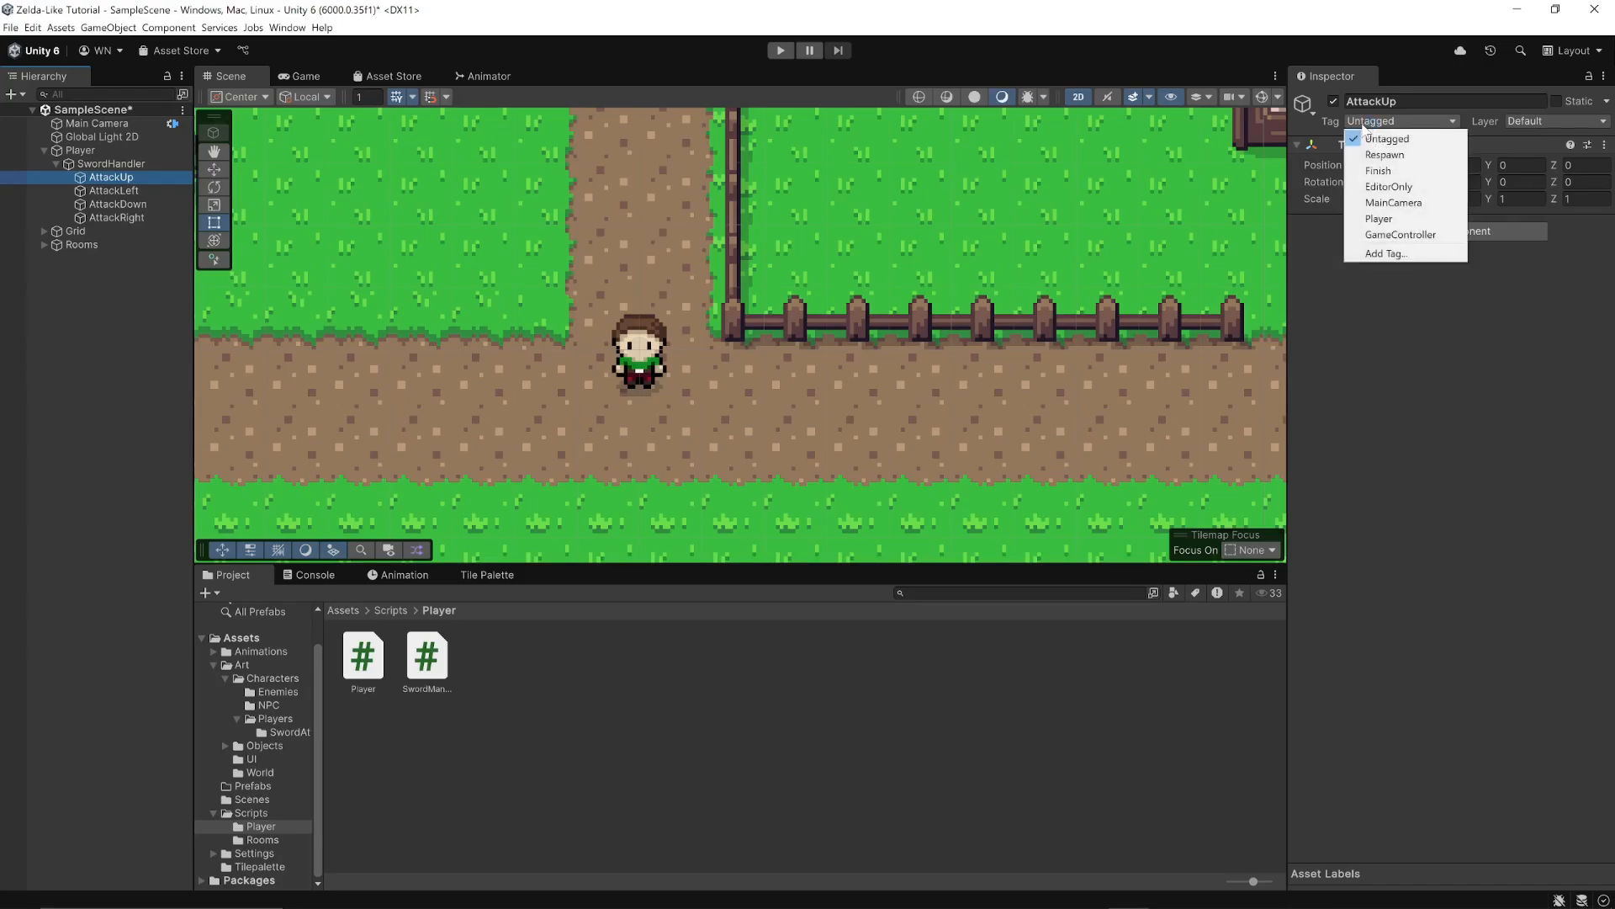
click(1390, 254)
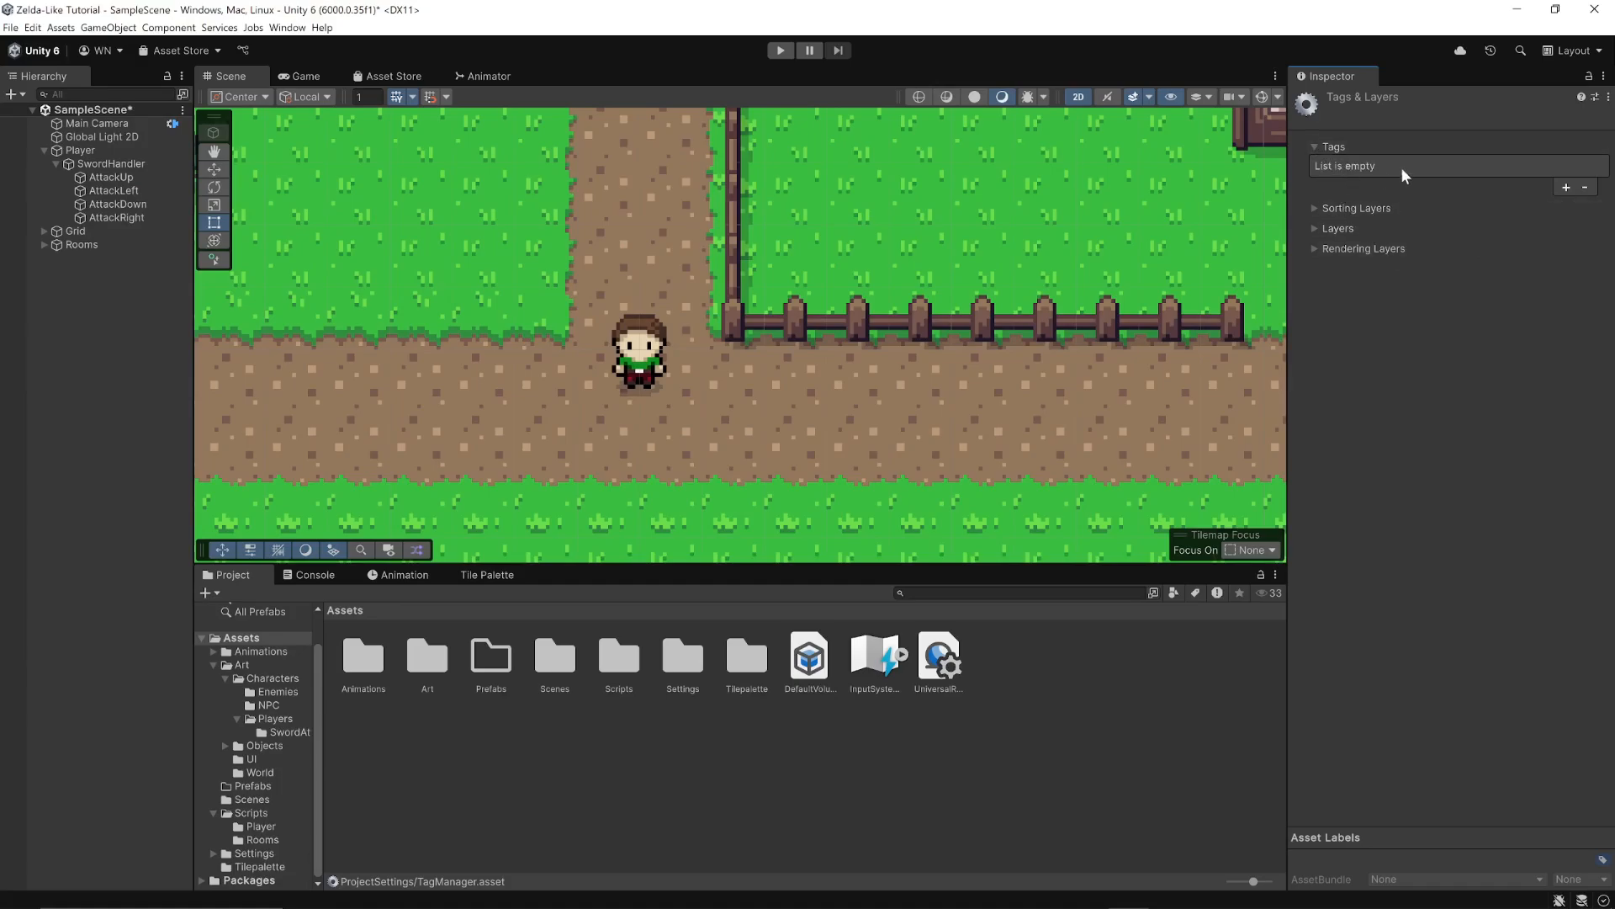
click(1565, 189)
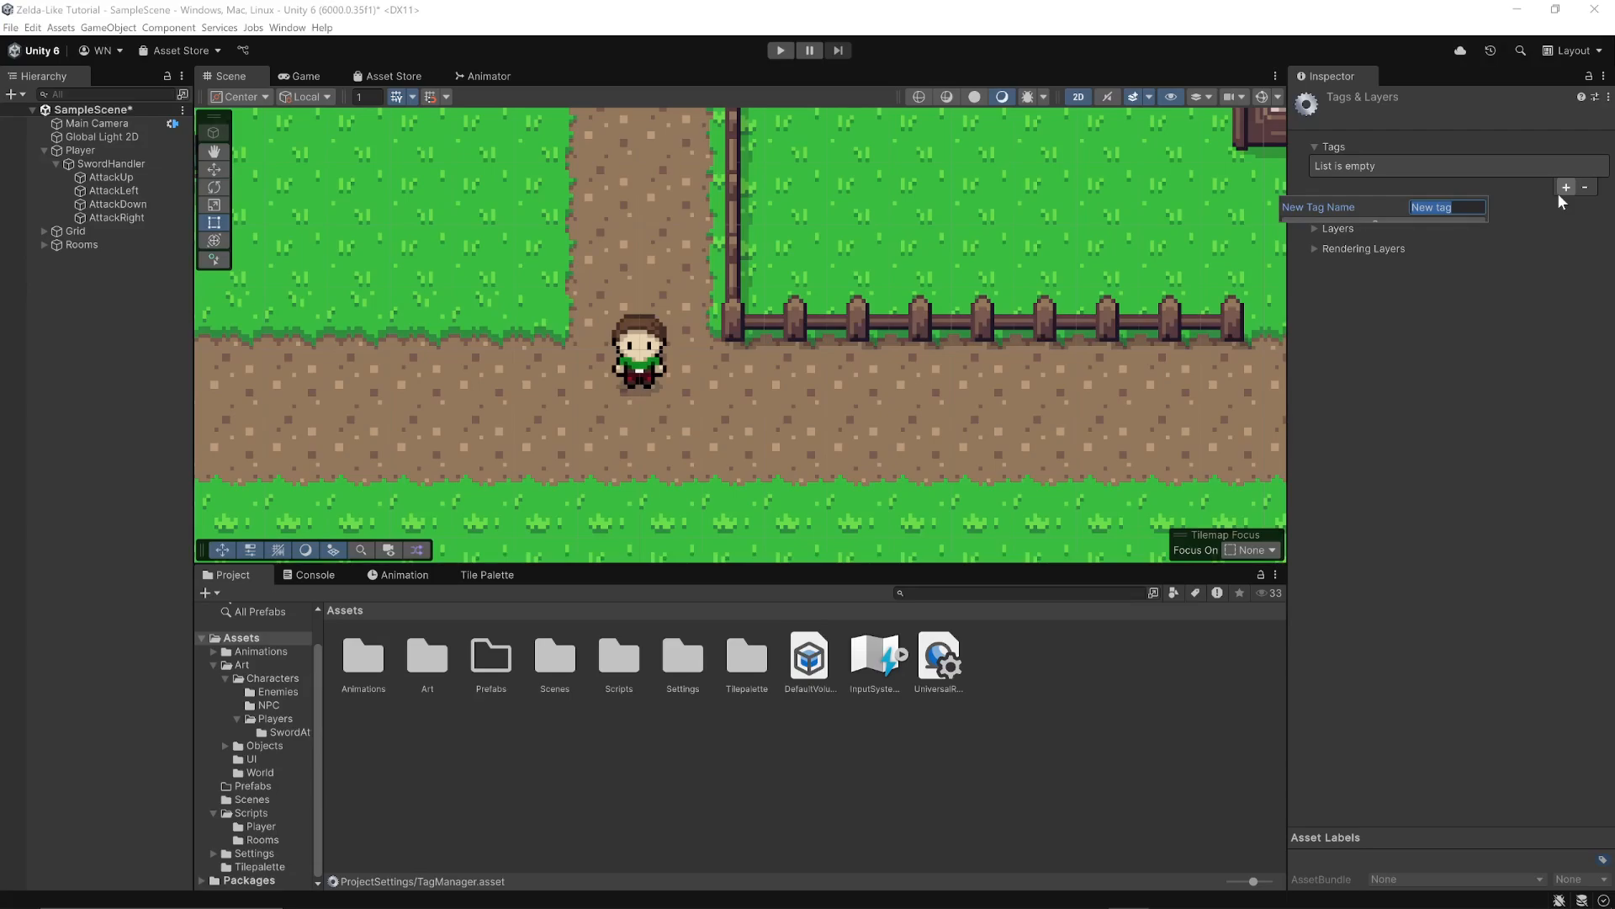
text(PlayerSword)
key(Return)
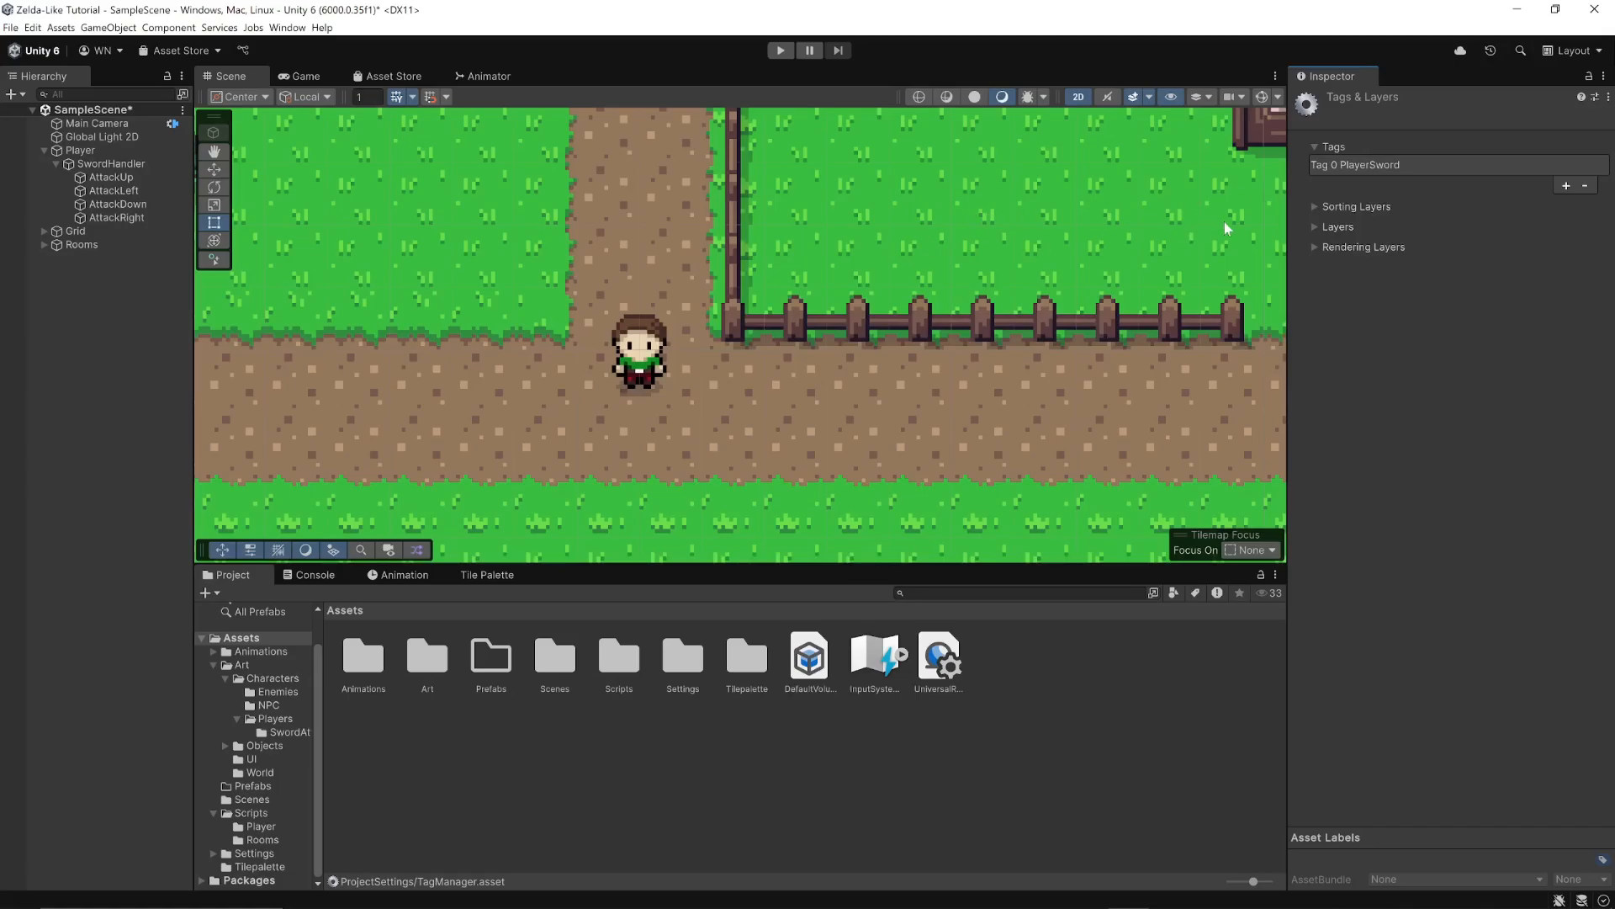
- Assign the PlayerSword tag to the AttackUp and AttackLeft objects
click(128, 176)
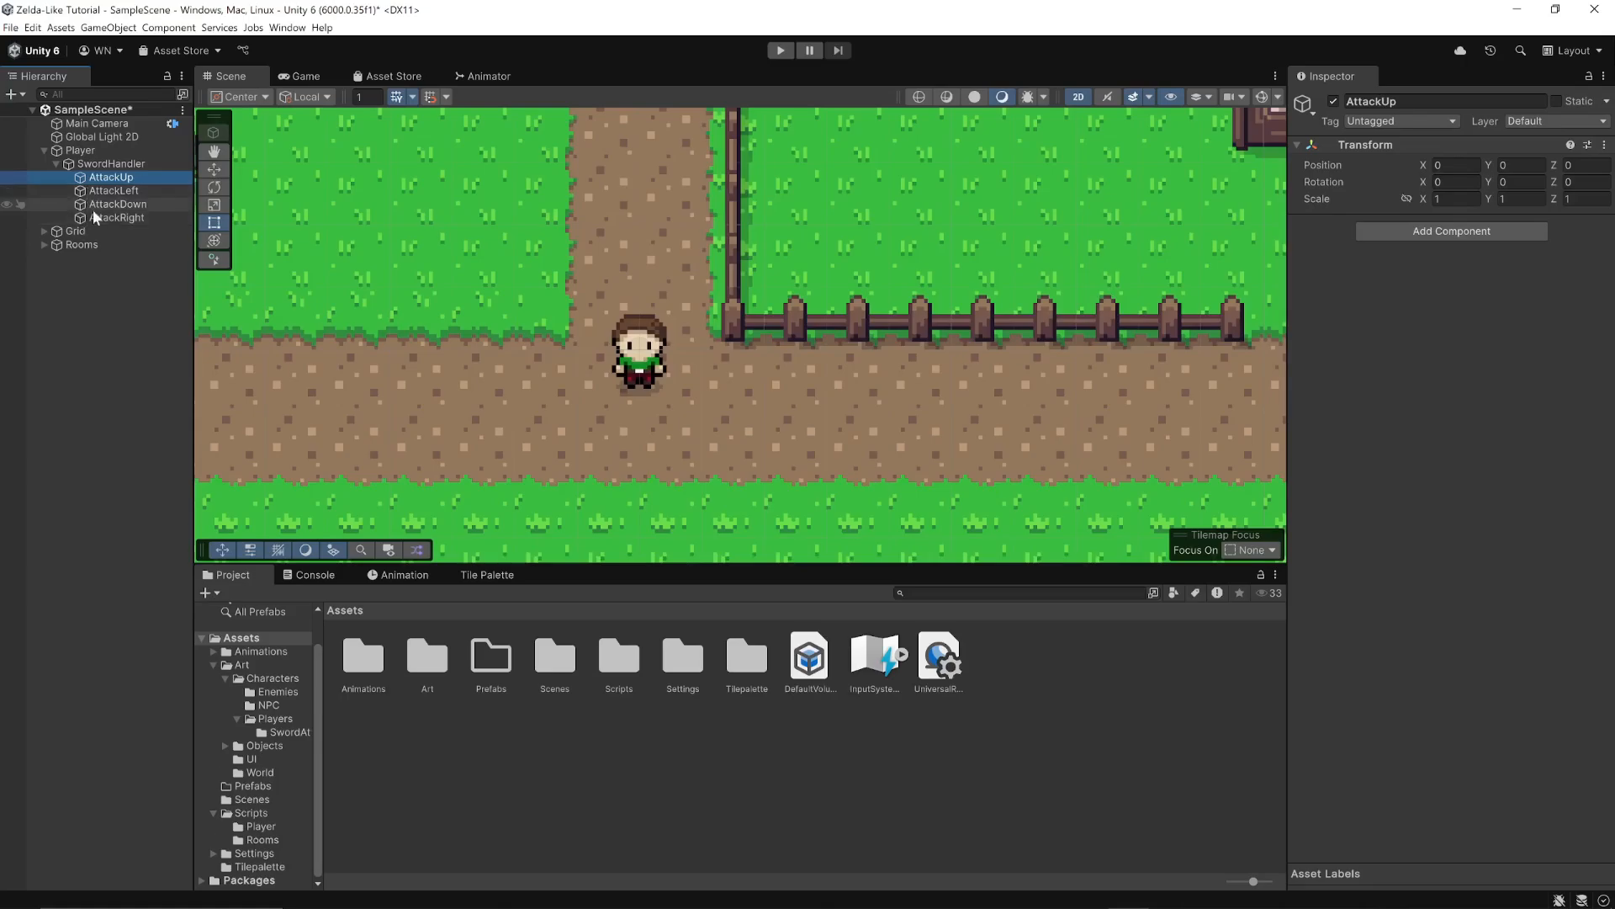
click(1357, 120)
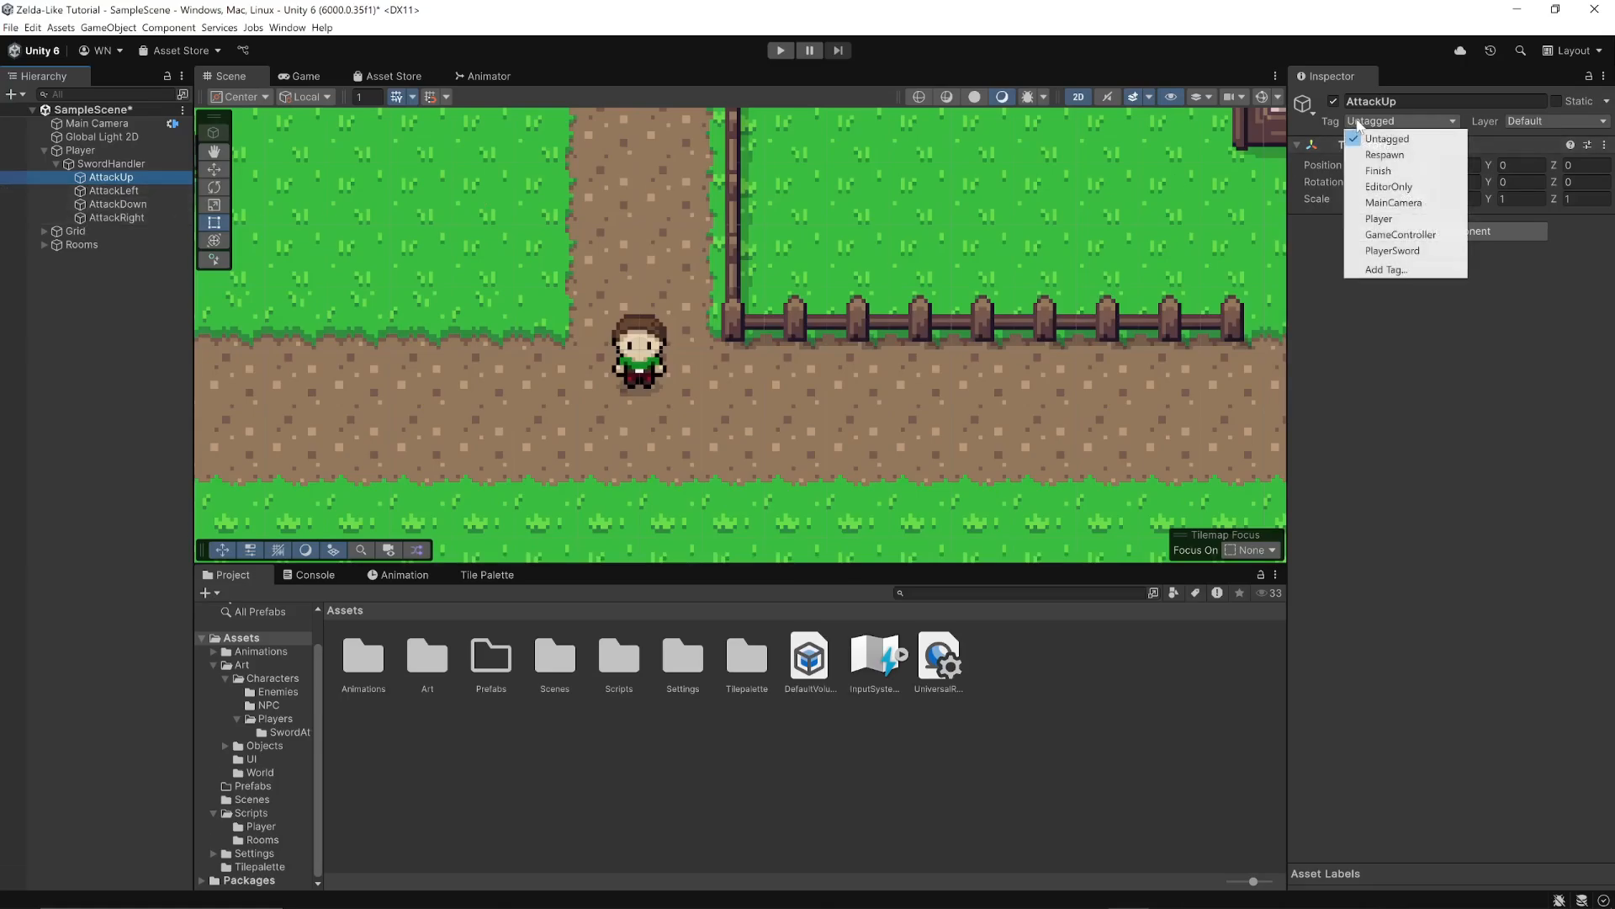
click(1413, 252)
click(162, 188)
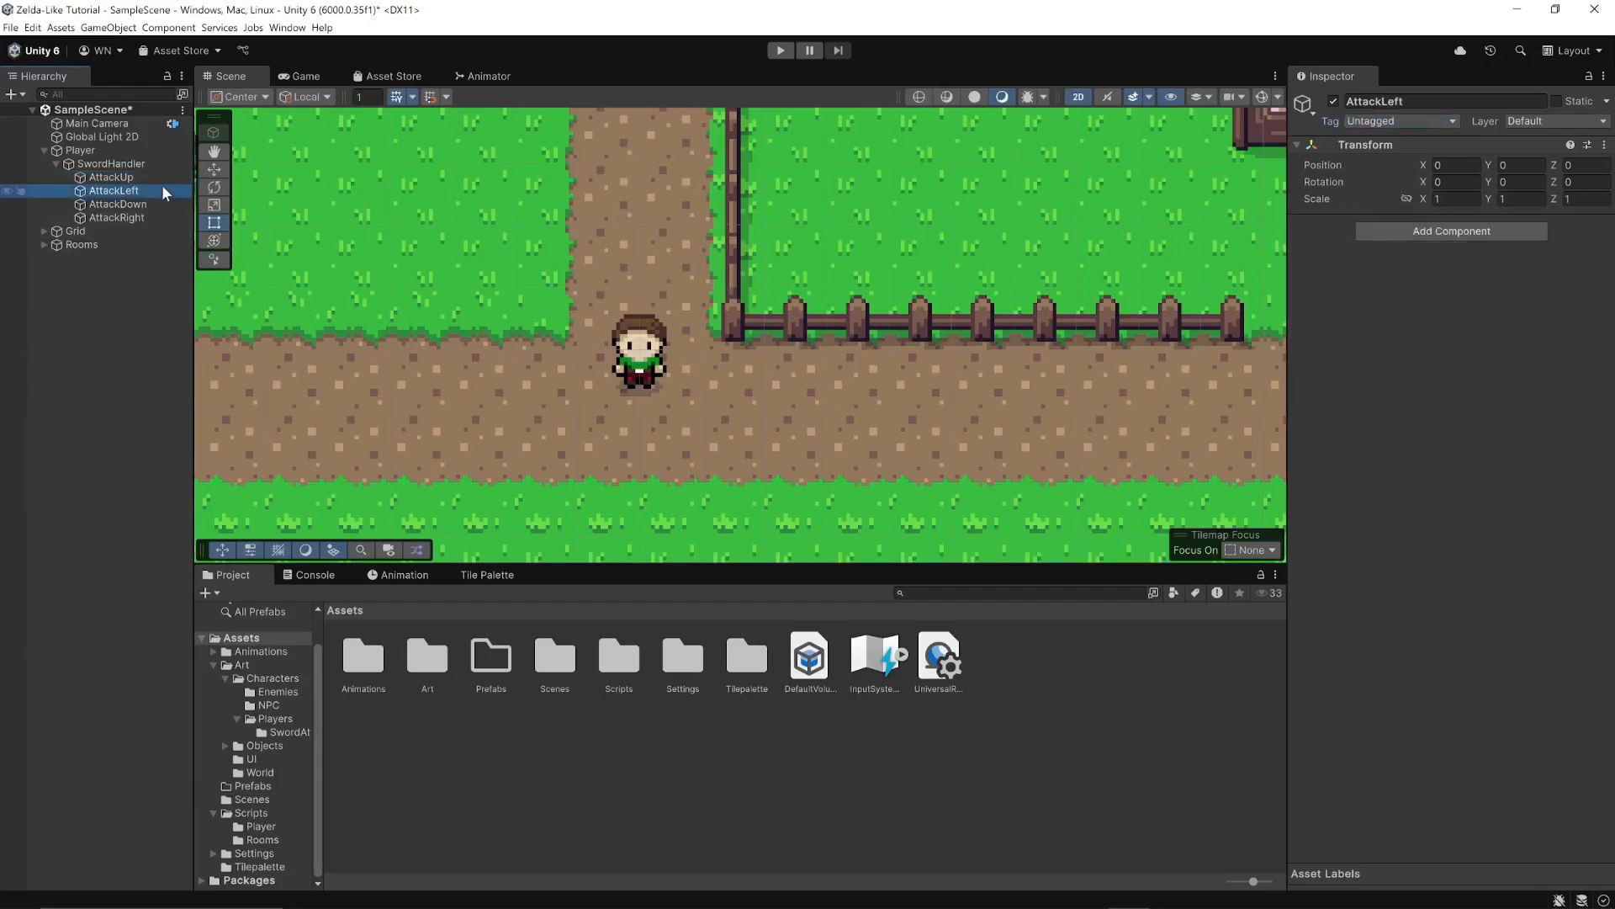
click(1416, 119)
click(1413, 250)
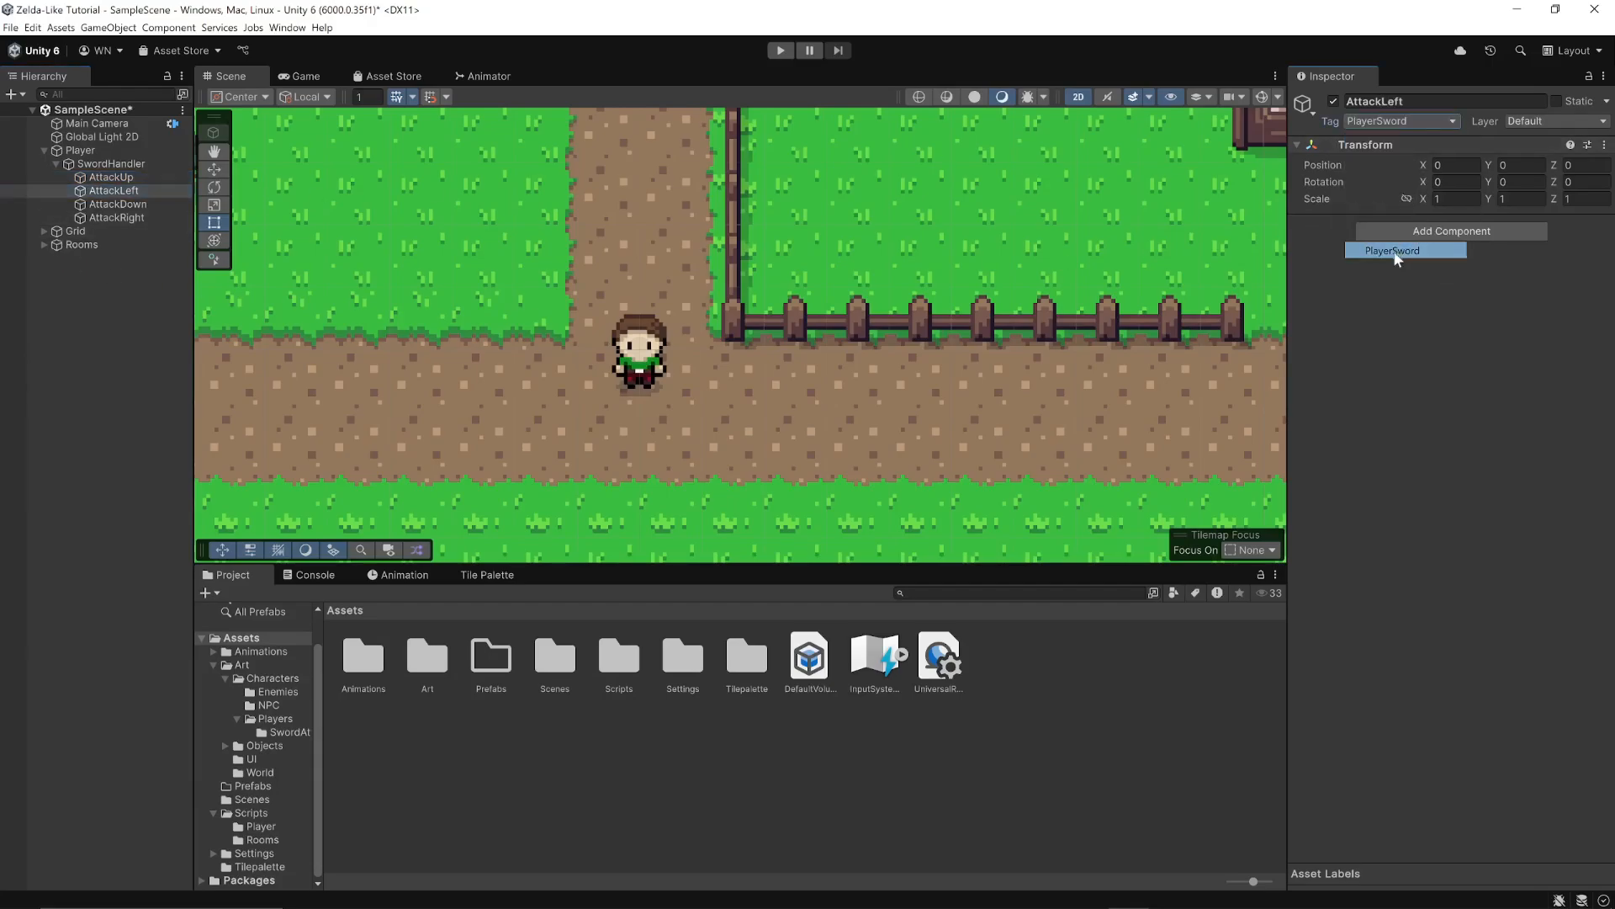
- Assign the PlayerSword tag to the AttackDown and AttackRight objects
click(122, 204)
click(1401, 120)
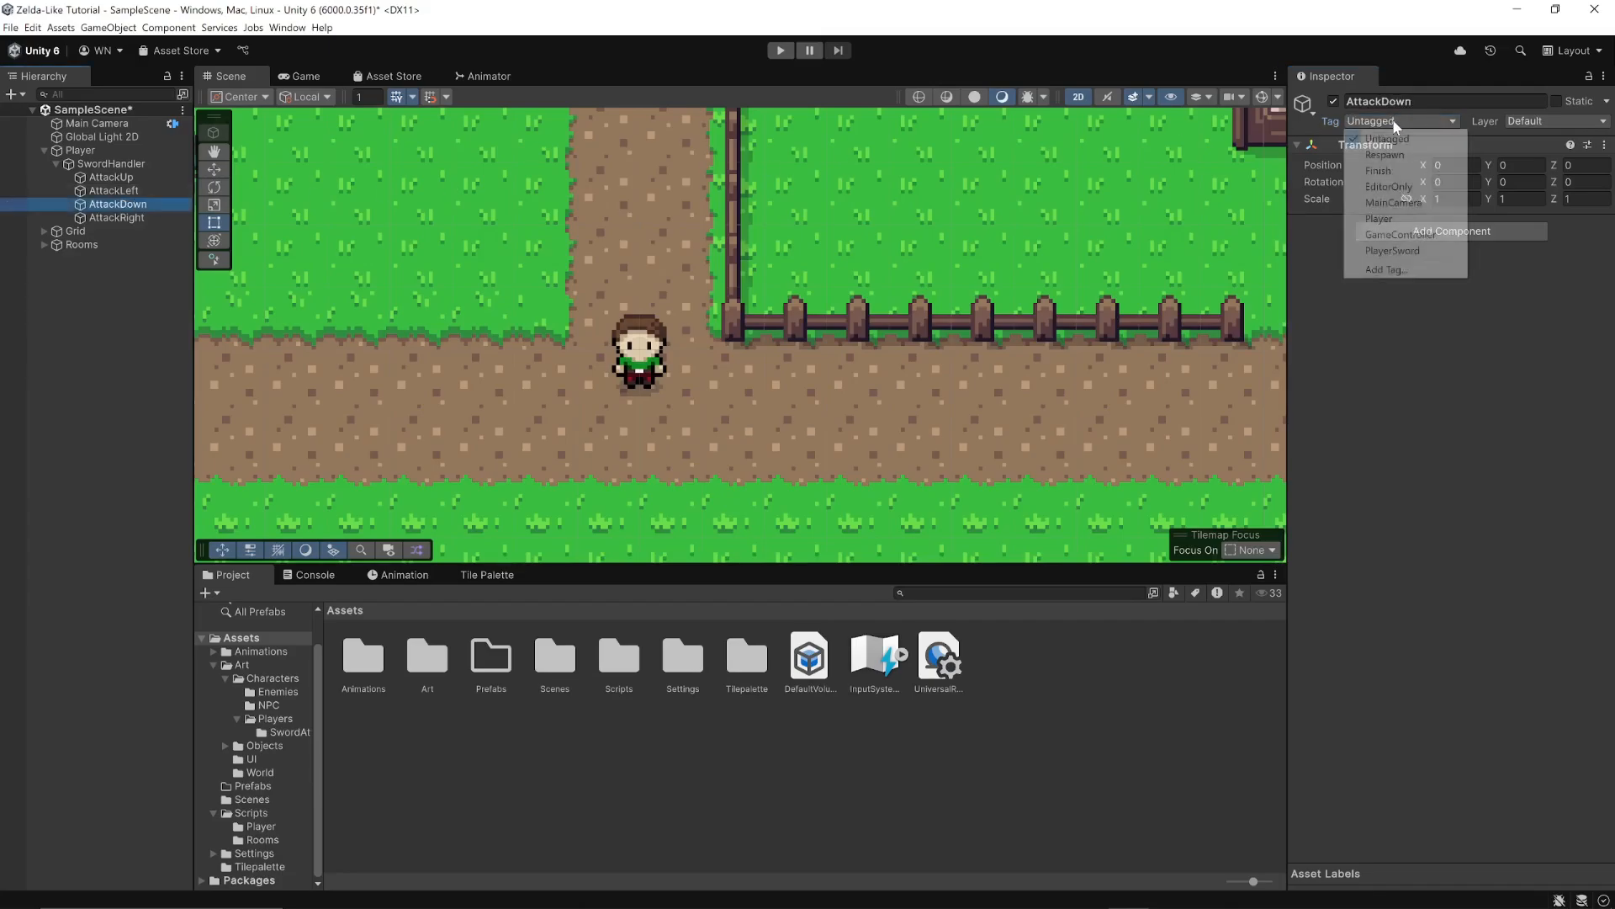
click(1405, 251)
click(113, 218)
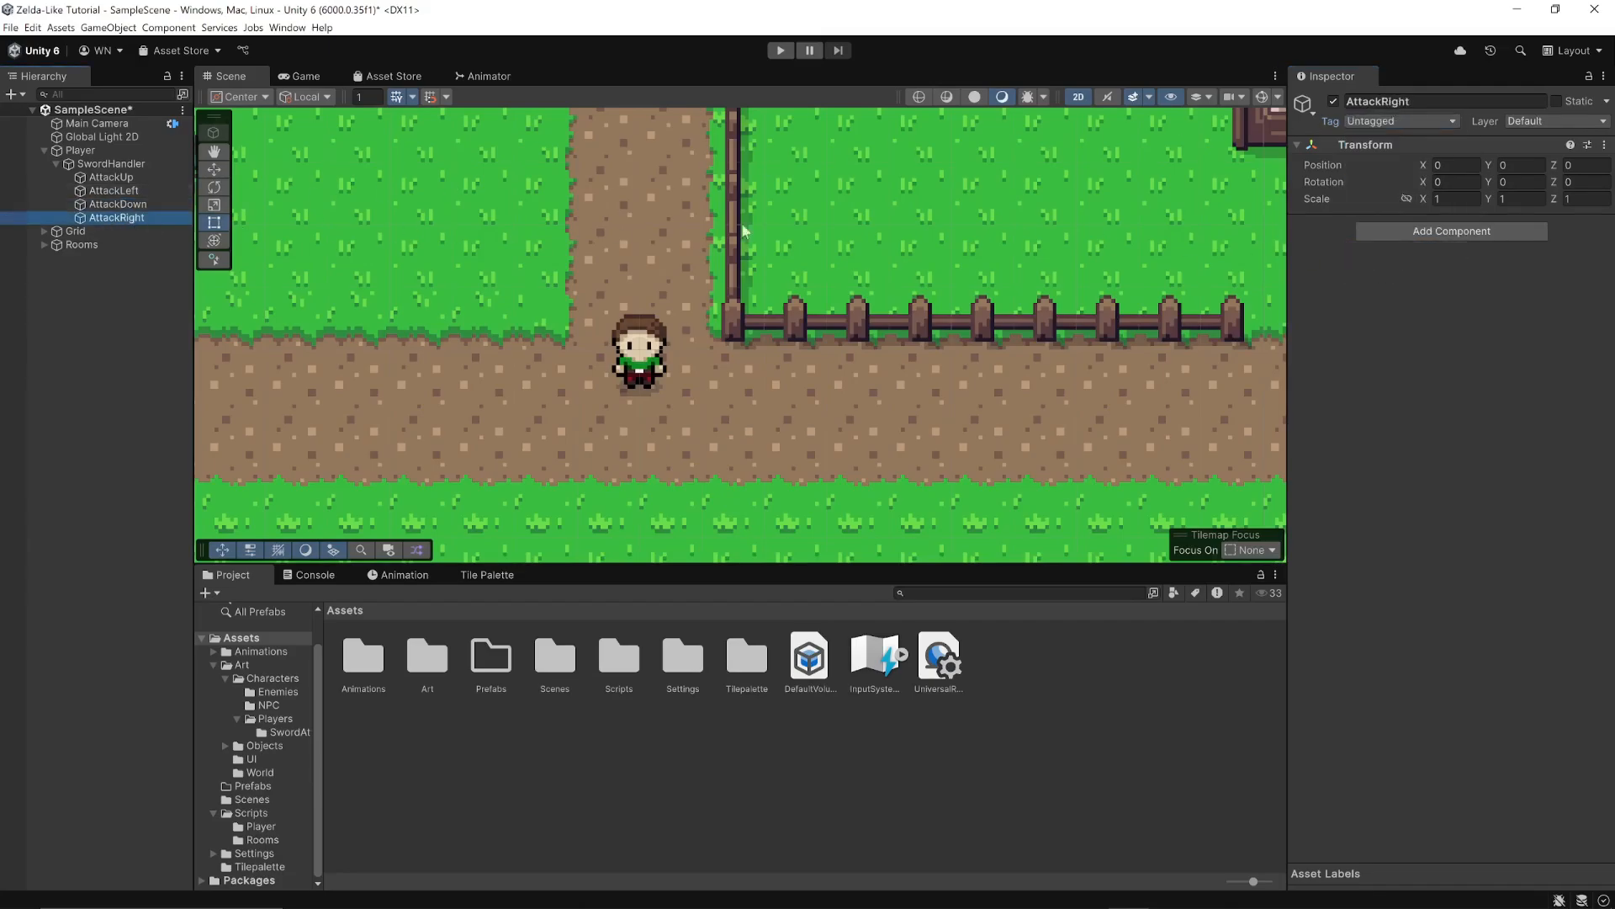
click(1396, 124)
click(1397, 252)
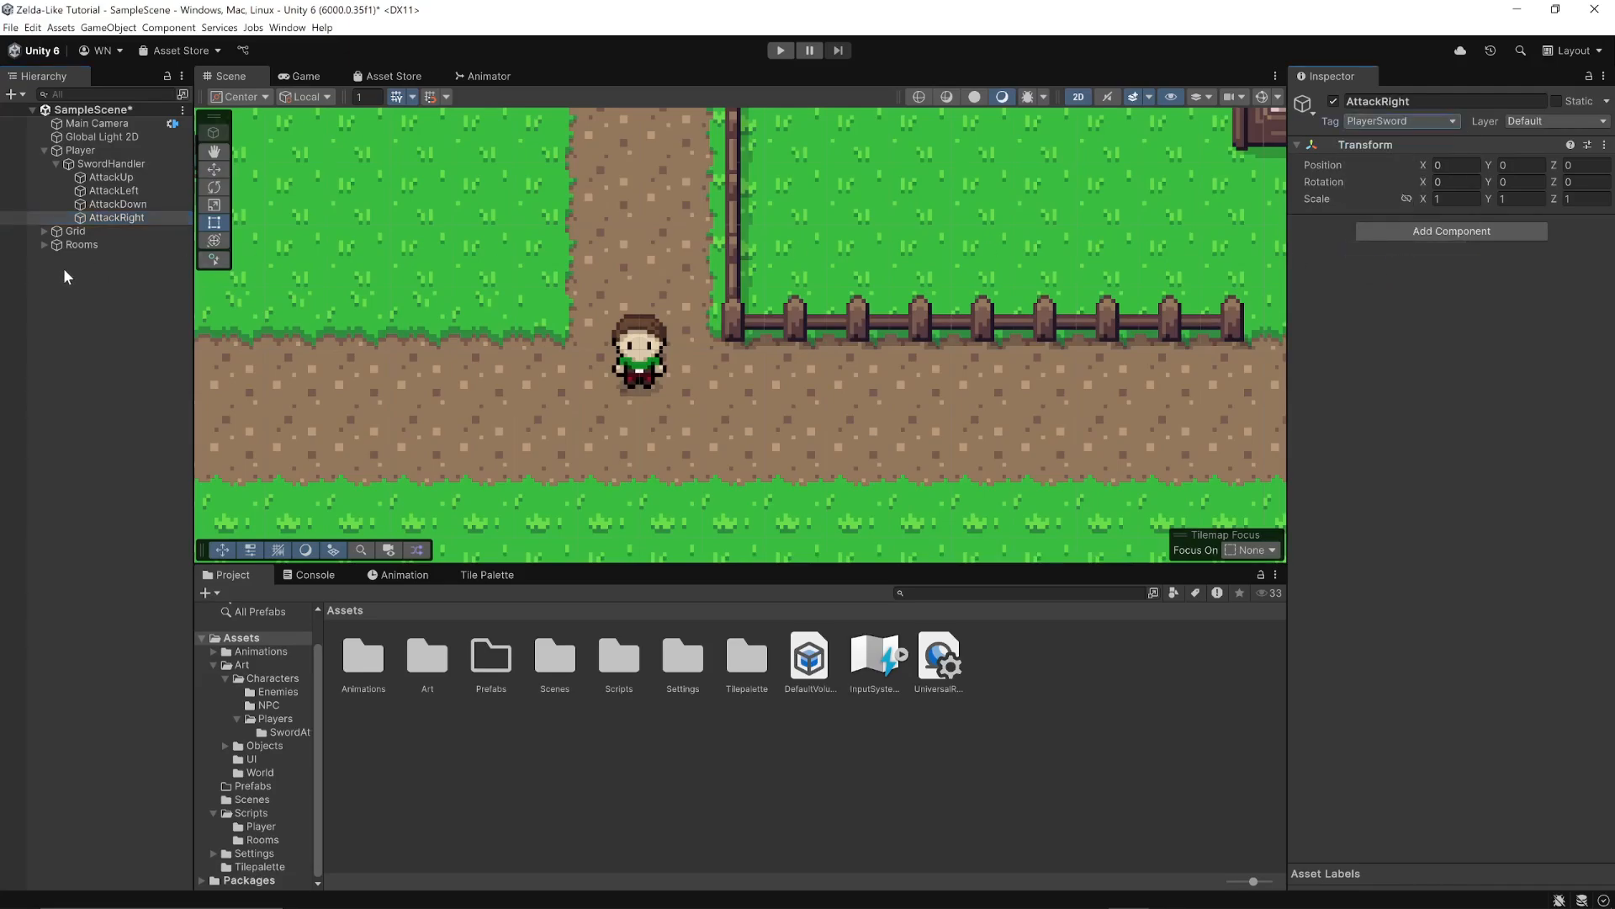
- Add a Polygon Collider 2D component to the AttackUp object
click(141, 177)
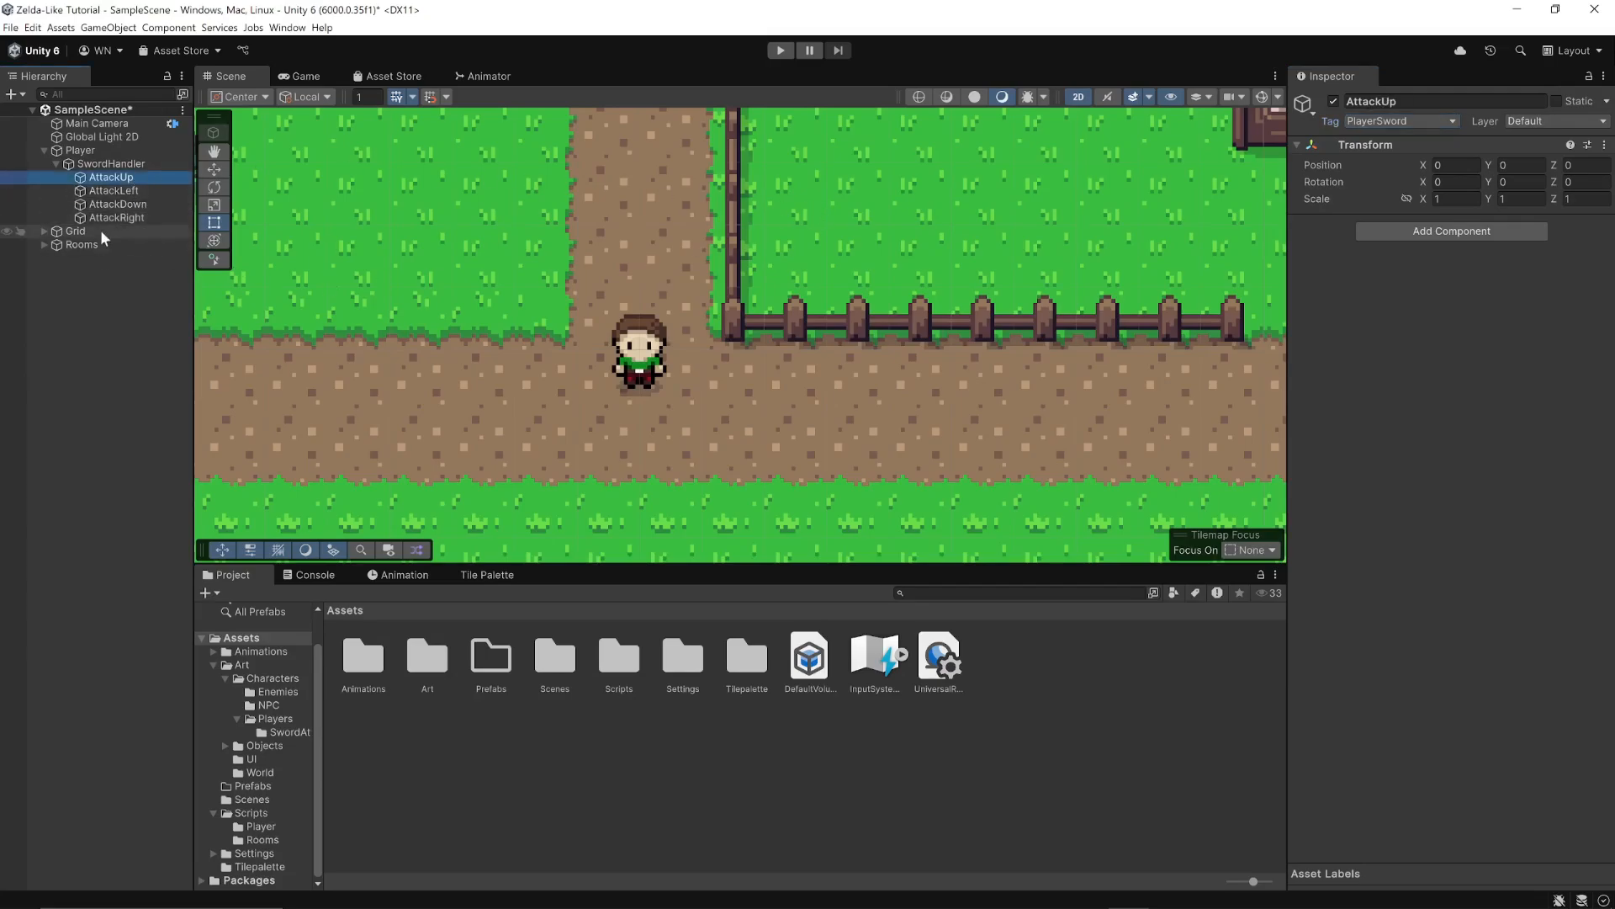
click(1401, 237)
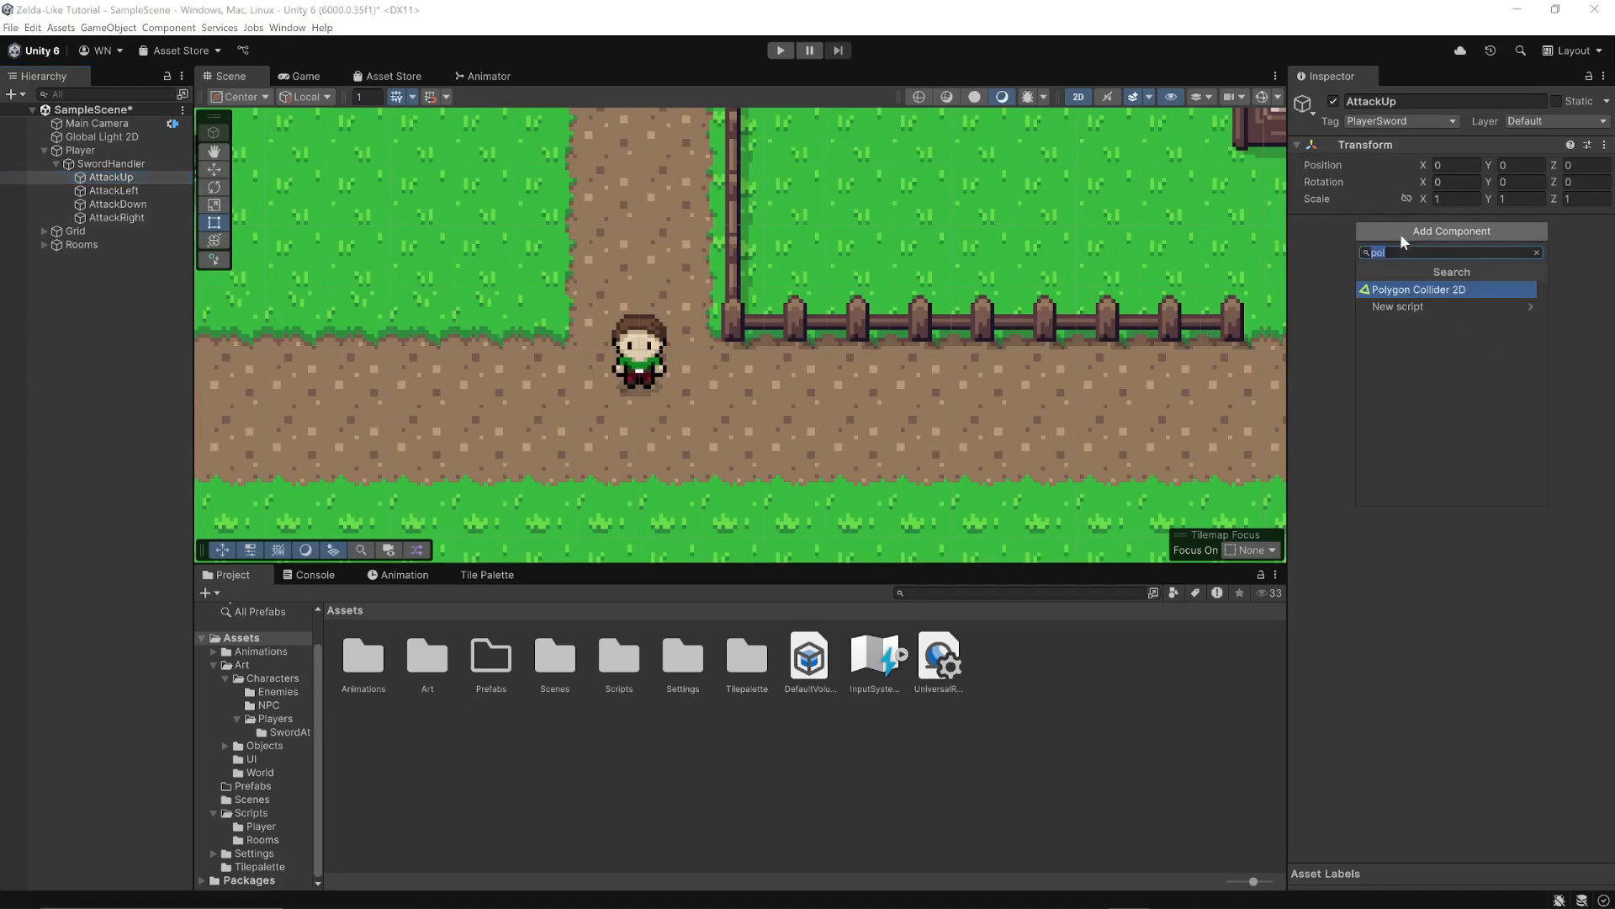
click(1396, 291)
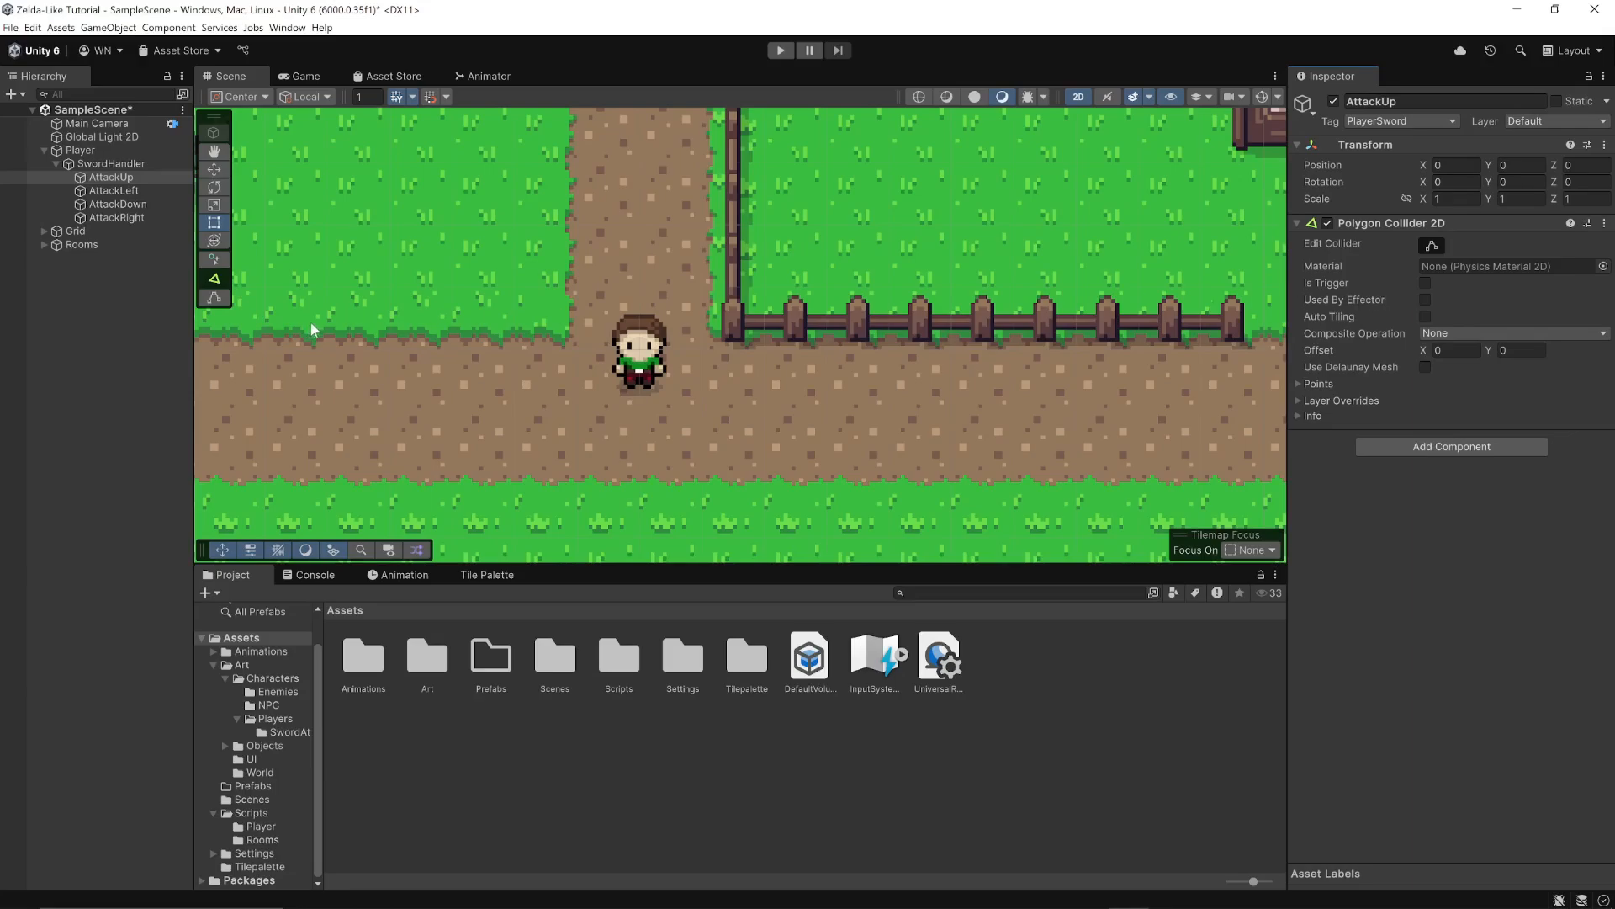
- Load the swordUp animation clip, preview it, and set the playhead to frame 0
click(389, 578)
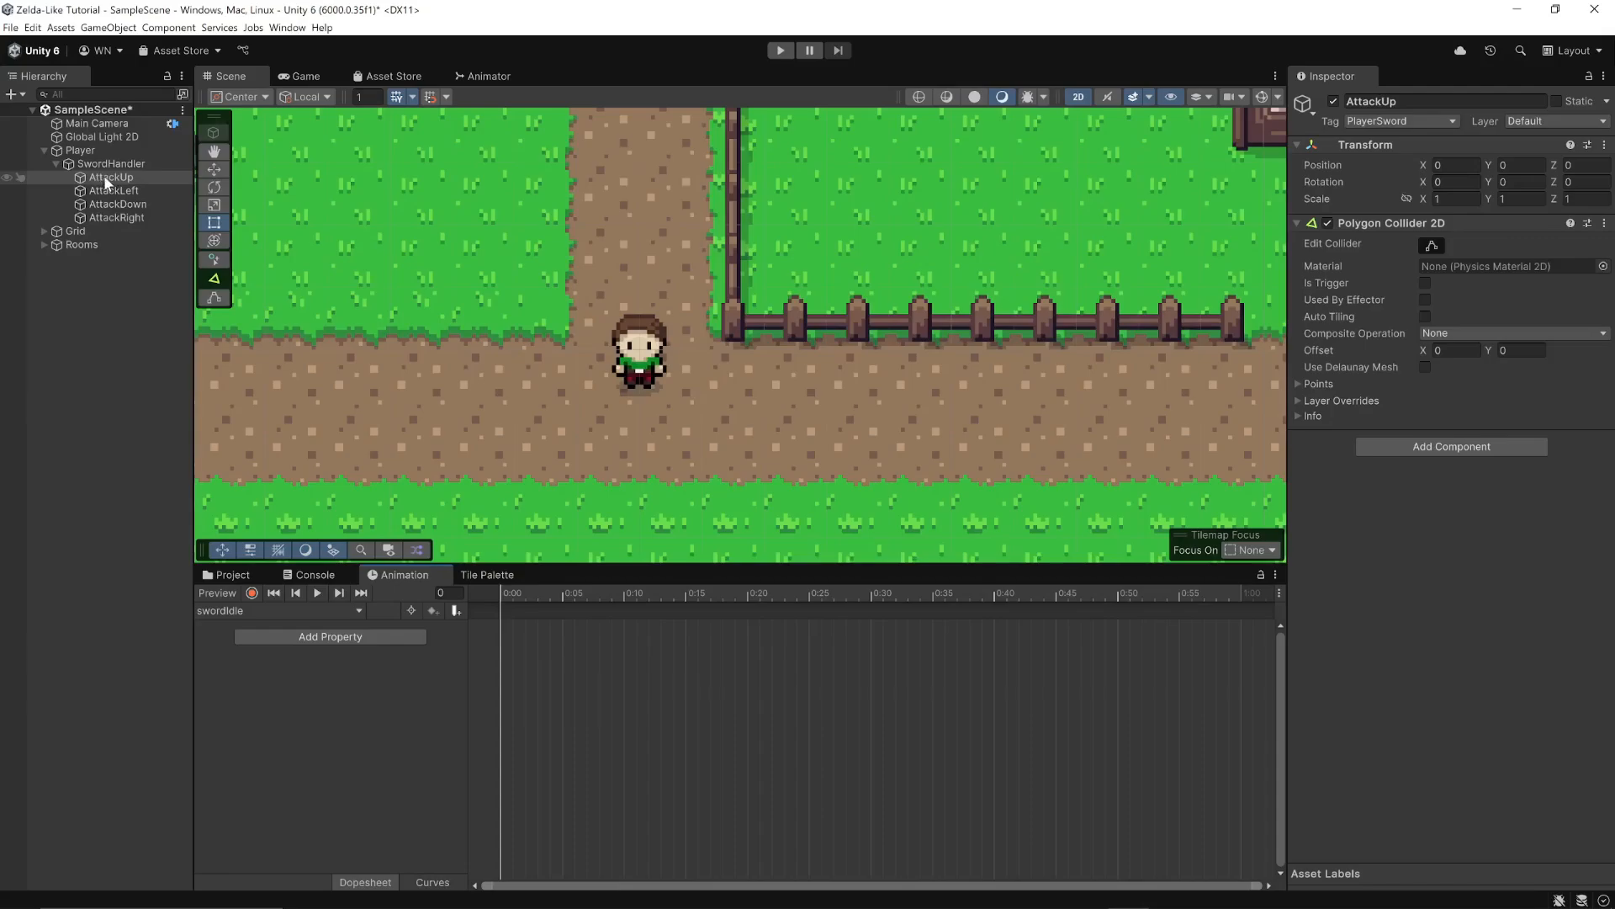
click(357, 611)
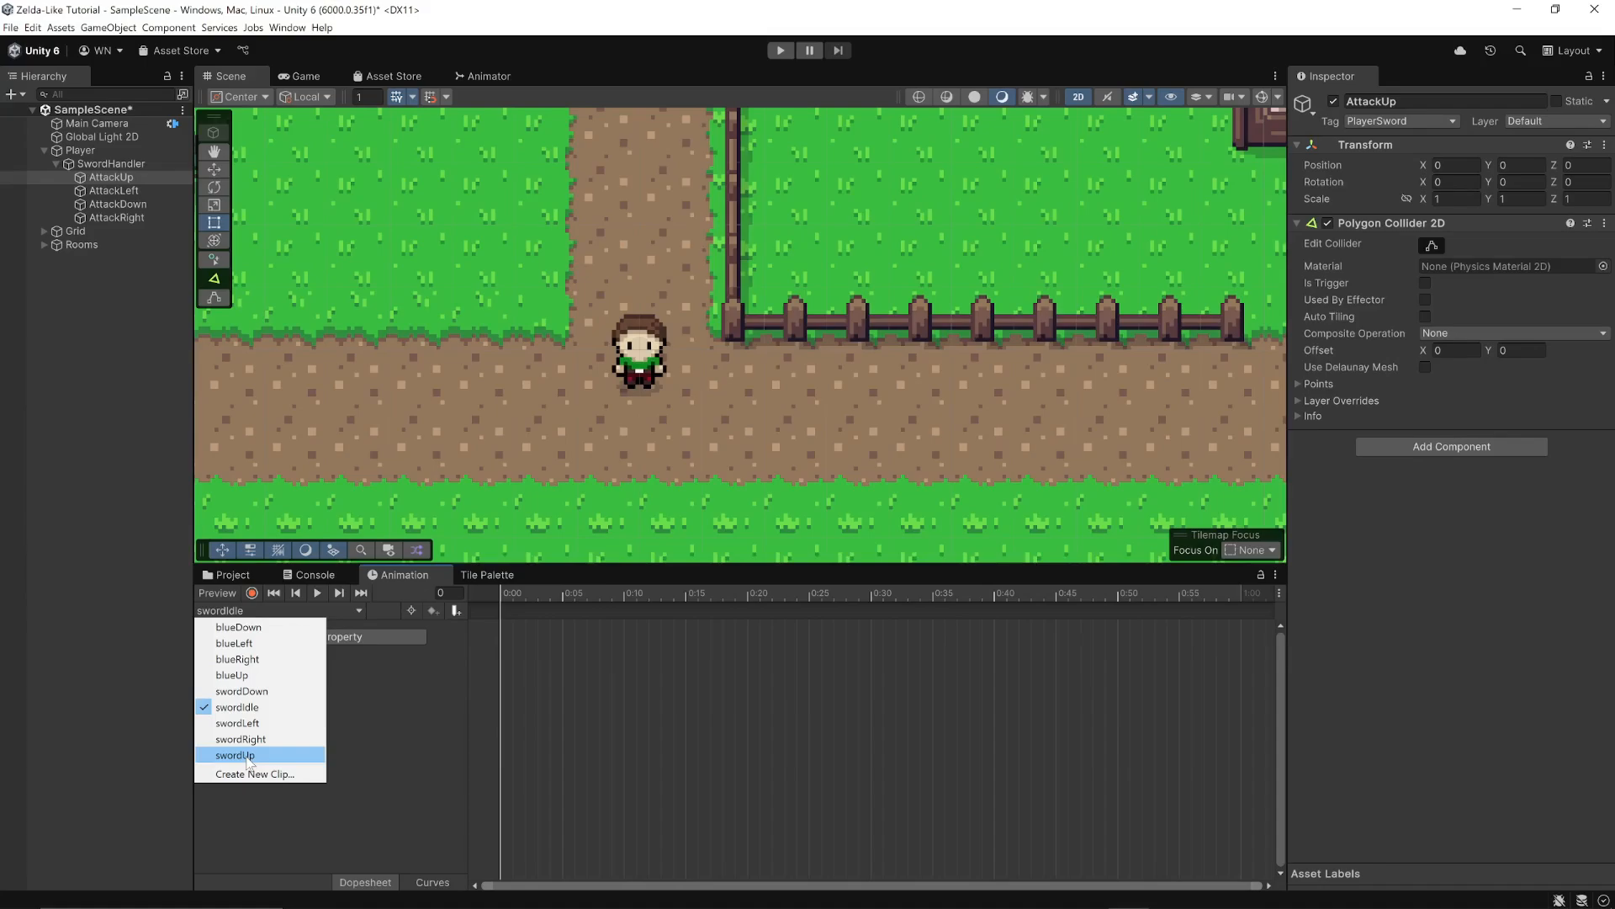
click(248, 756)
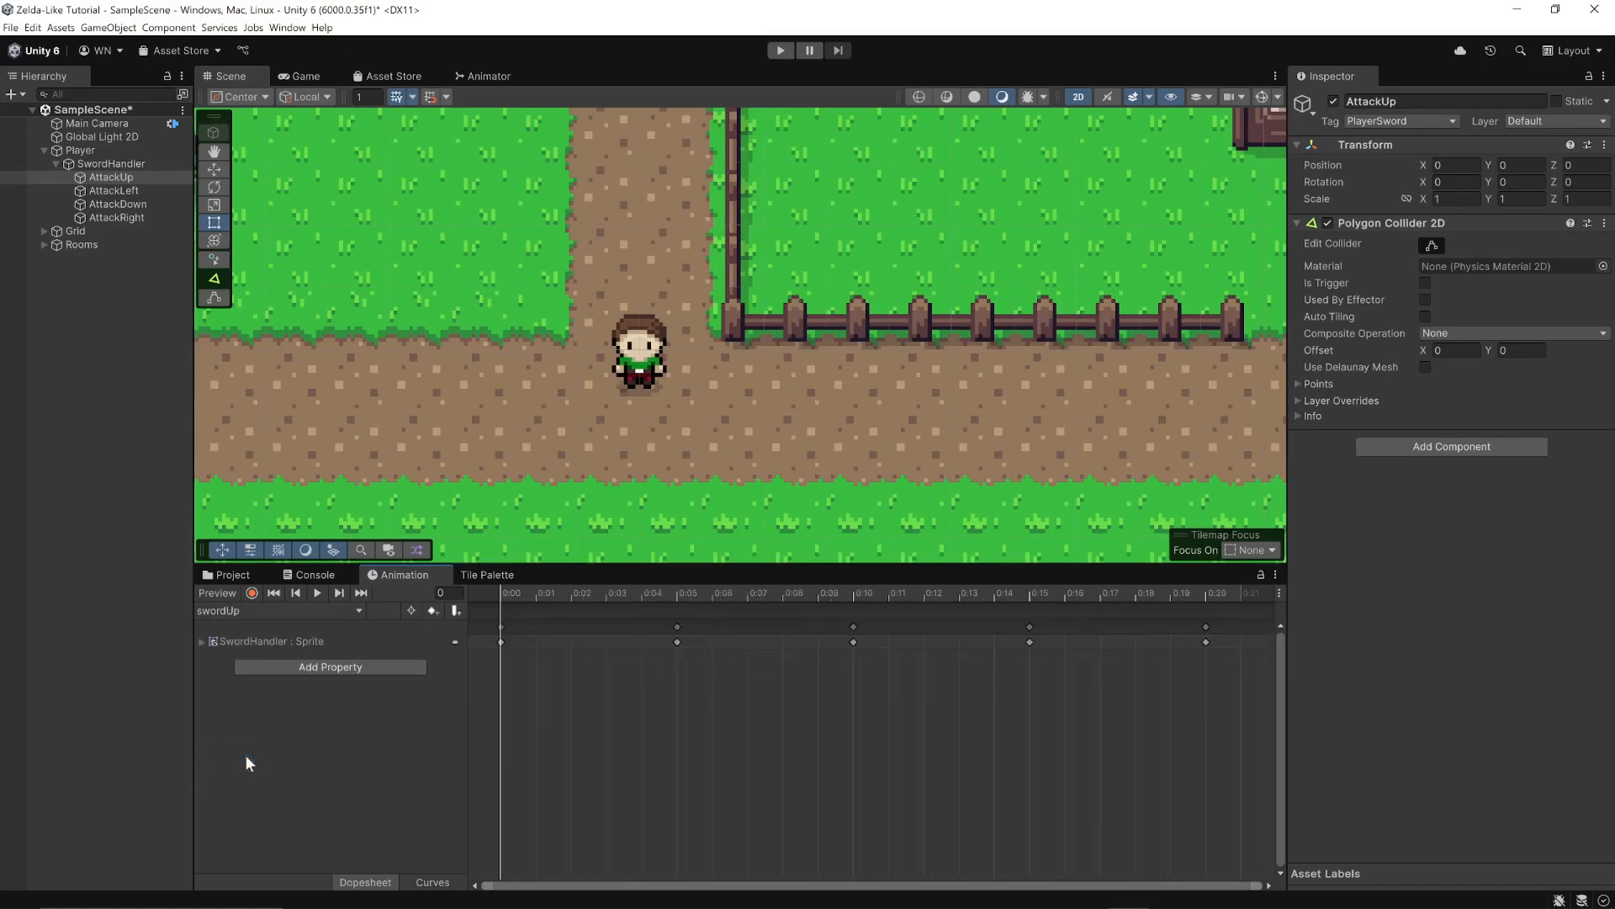
click(317, 592)
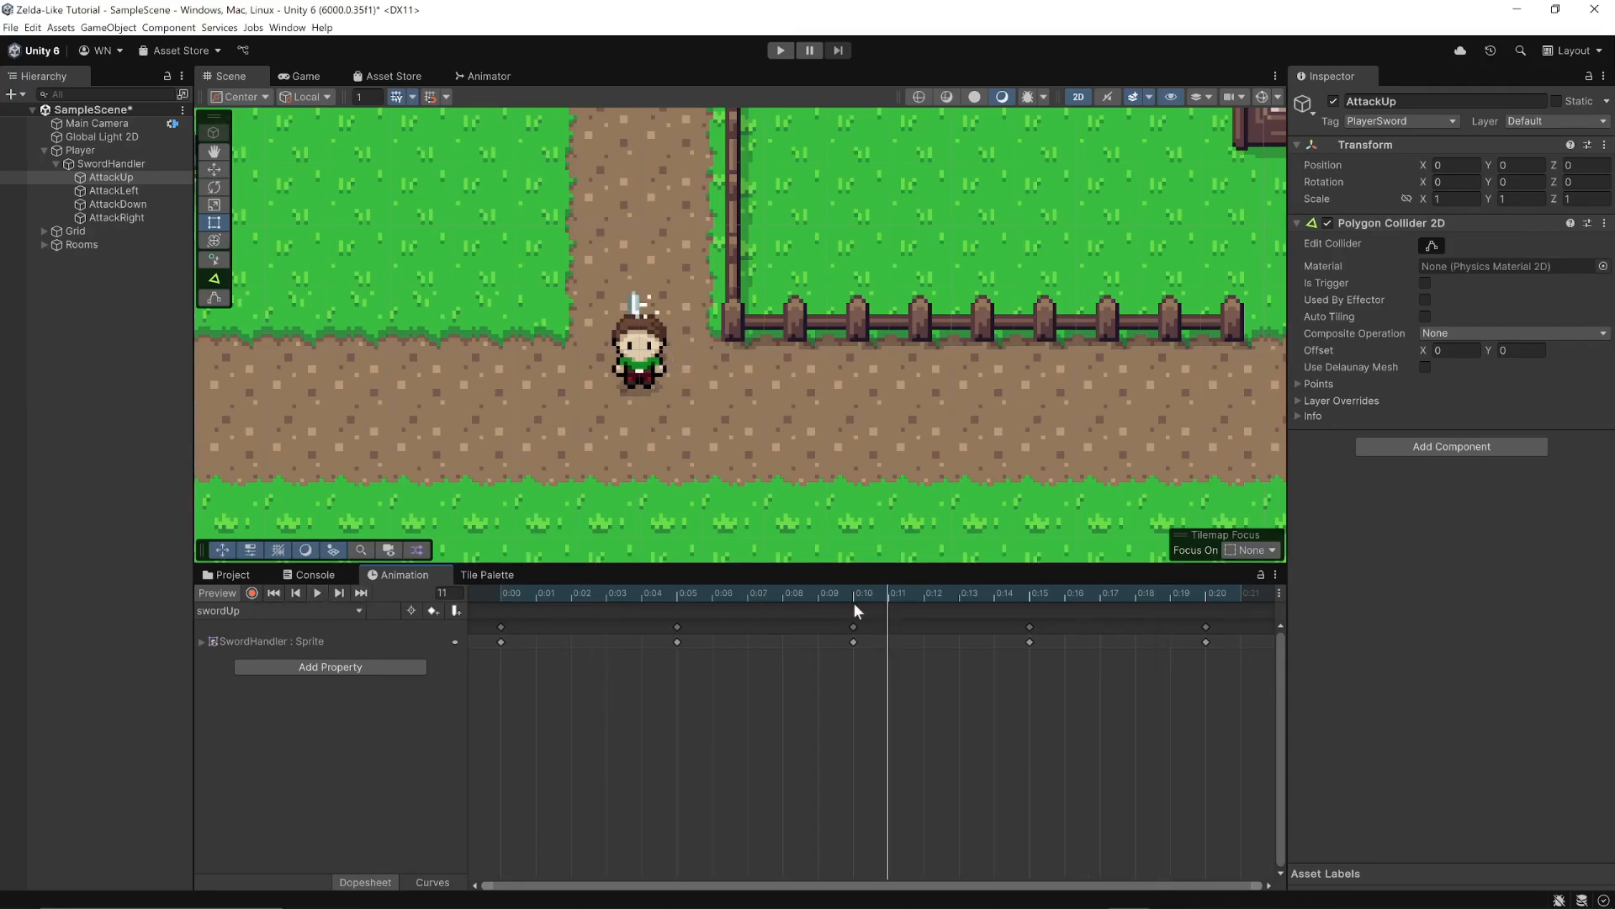
drag(890, 599, 462, 615)
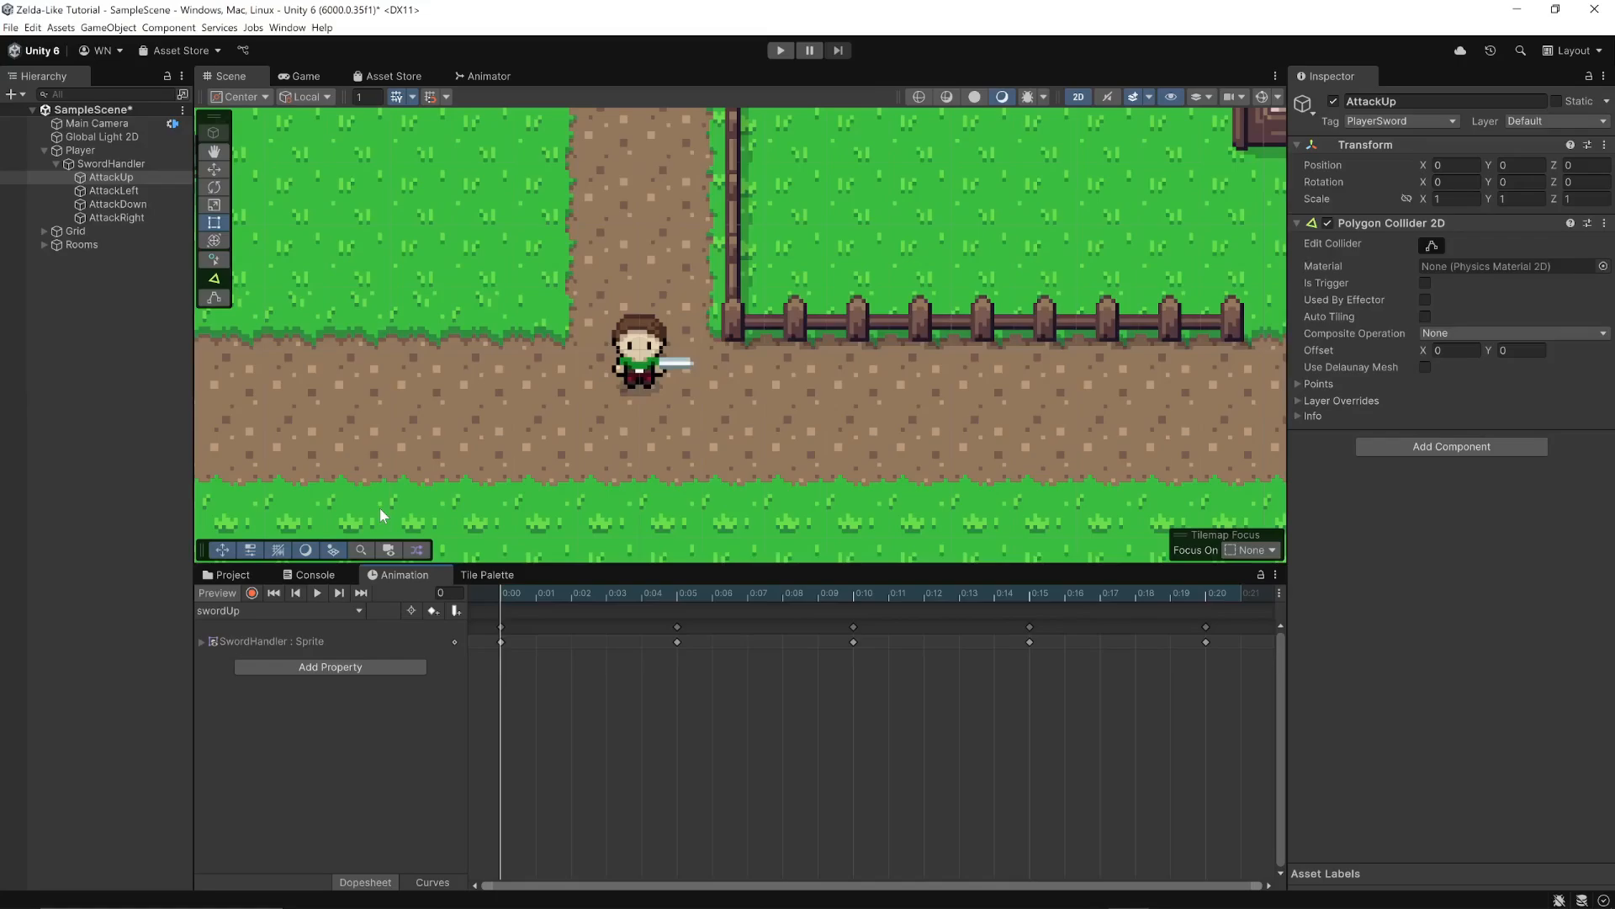
- Move the right and lower points of AttackUp's polygon collider to fit the sword's first frame, and make the collider a trigger
scroll(638, 380, up, 5)
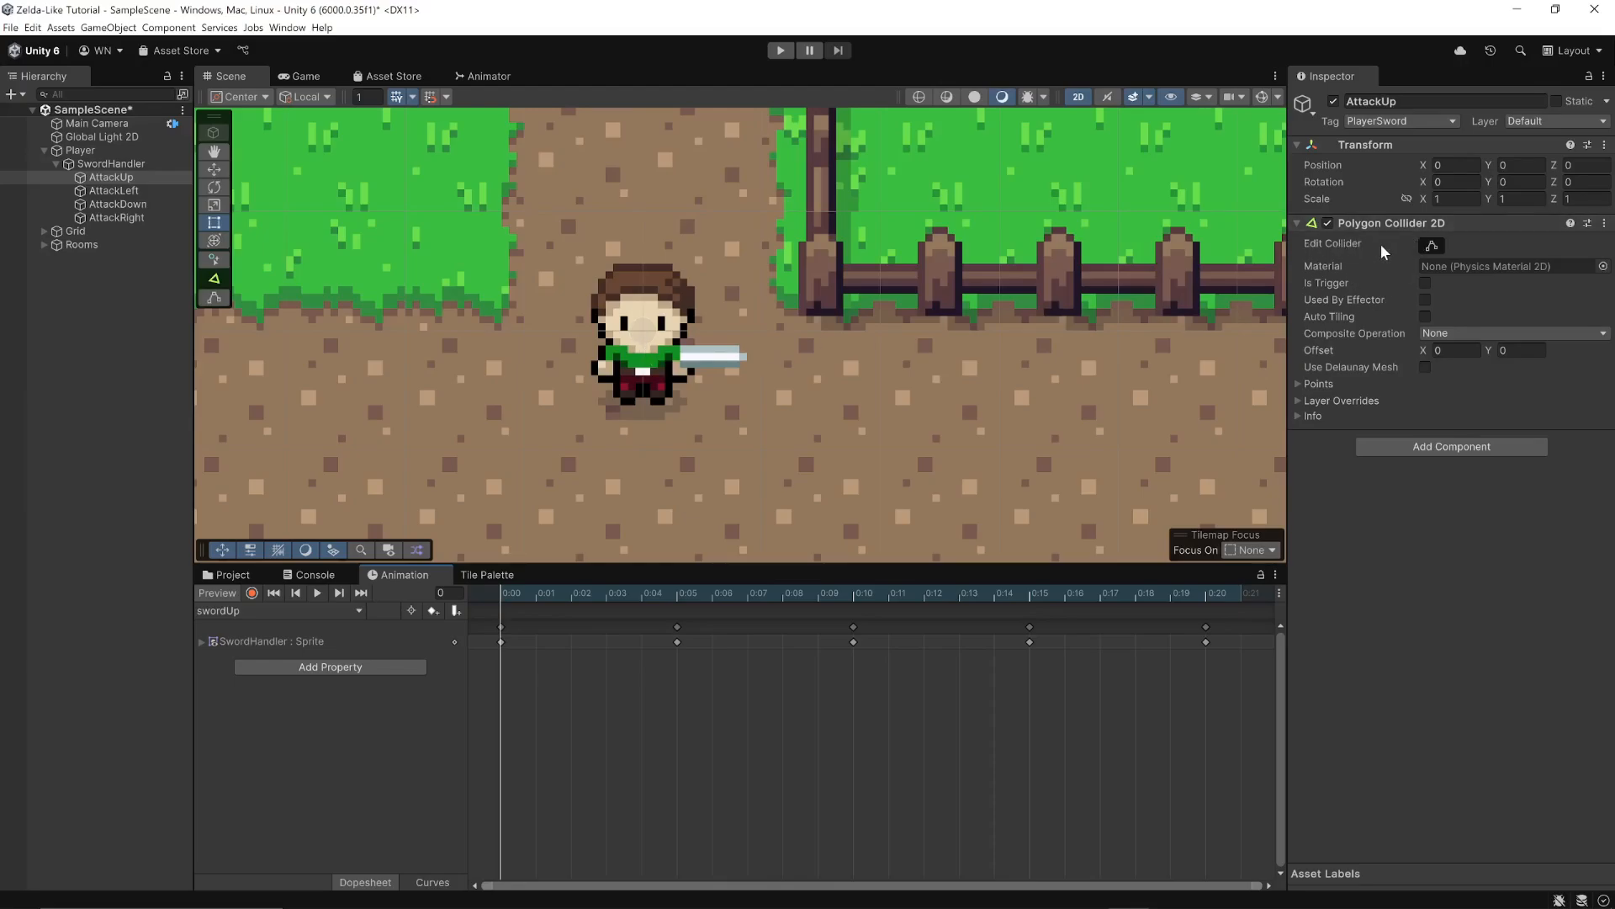
click(1430, 245)
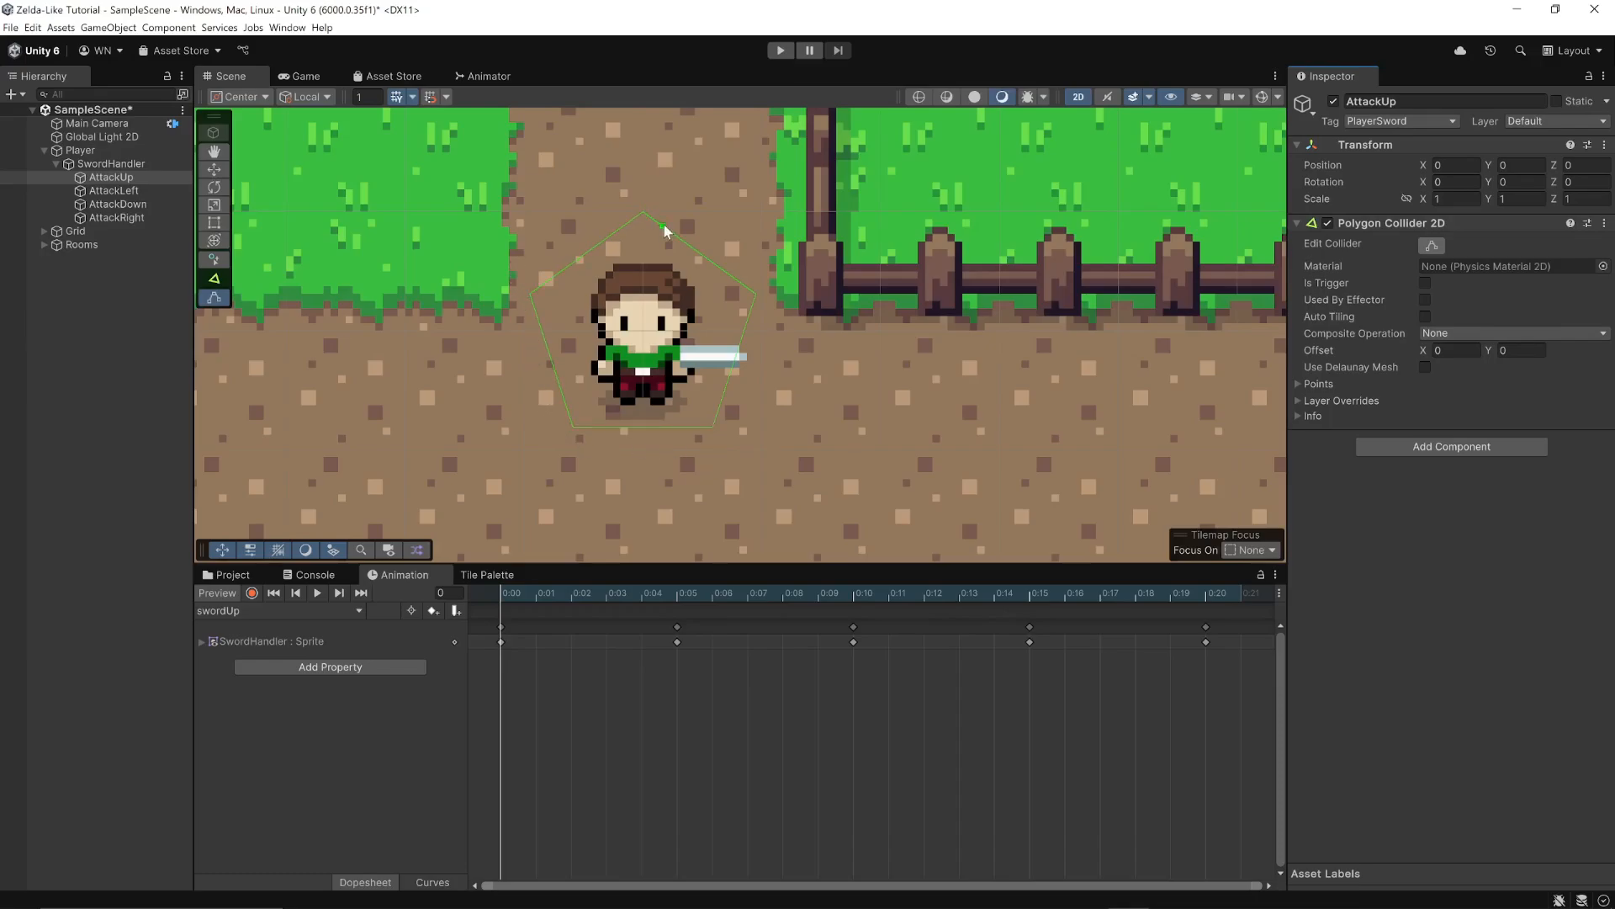
drag(755, 295, 808, 276)
drag(723, 427, 760, 367)
drag(578, 423, 671, 376)
drag(748, 364, 672, 374)
click(1425, 282)
- Fit the right side of AttackUp's polygon collider to the sword's position at frame 5 of swordUp
drag(498, 593, 679, 596)
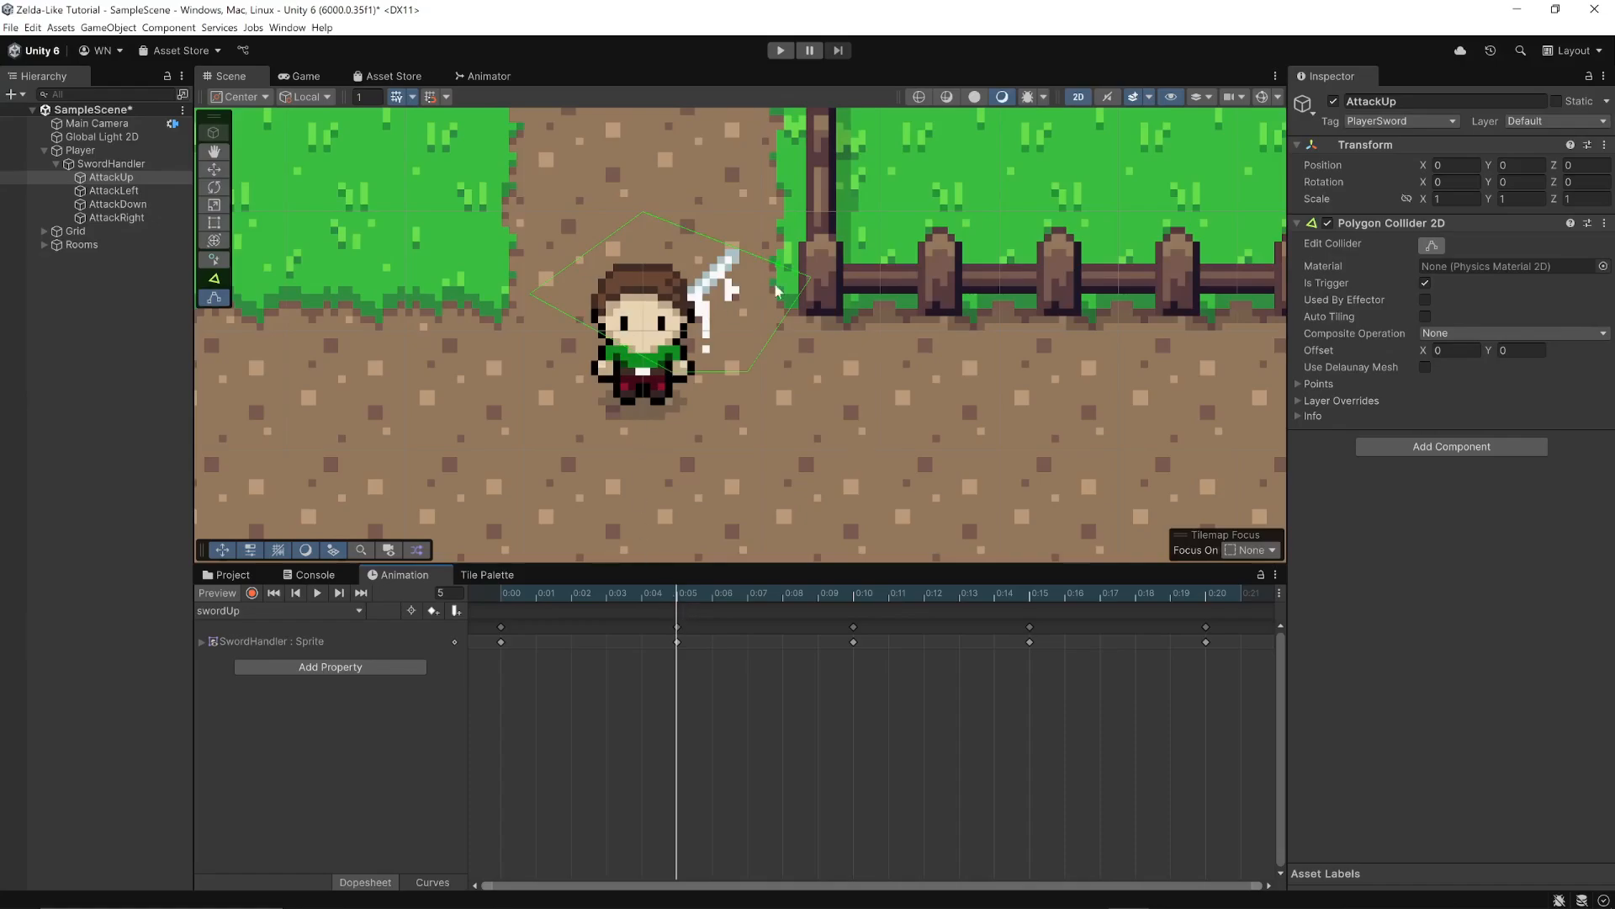
drag(813, 286, 751, 259)
drag(751, 251, 746, 250)
drag(676, 604, 547, 599)
drag(676, 586, 669, 634)
drag(746, 309, 767, 311)
- Move the left point of AttackUp's polygon collider to just above the raised sword's tip at frame 15, then return to frame 0
drag(676, 592, 856, 586)
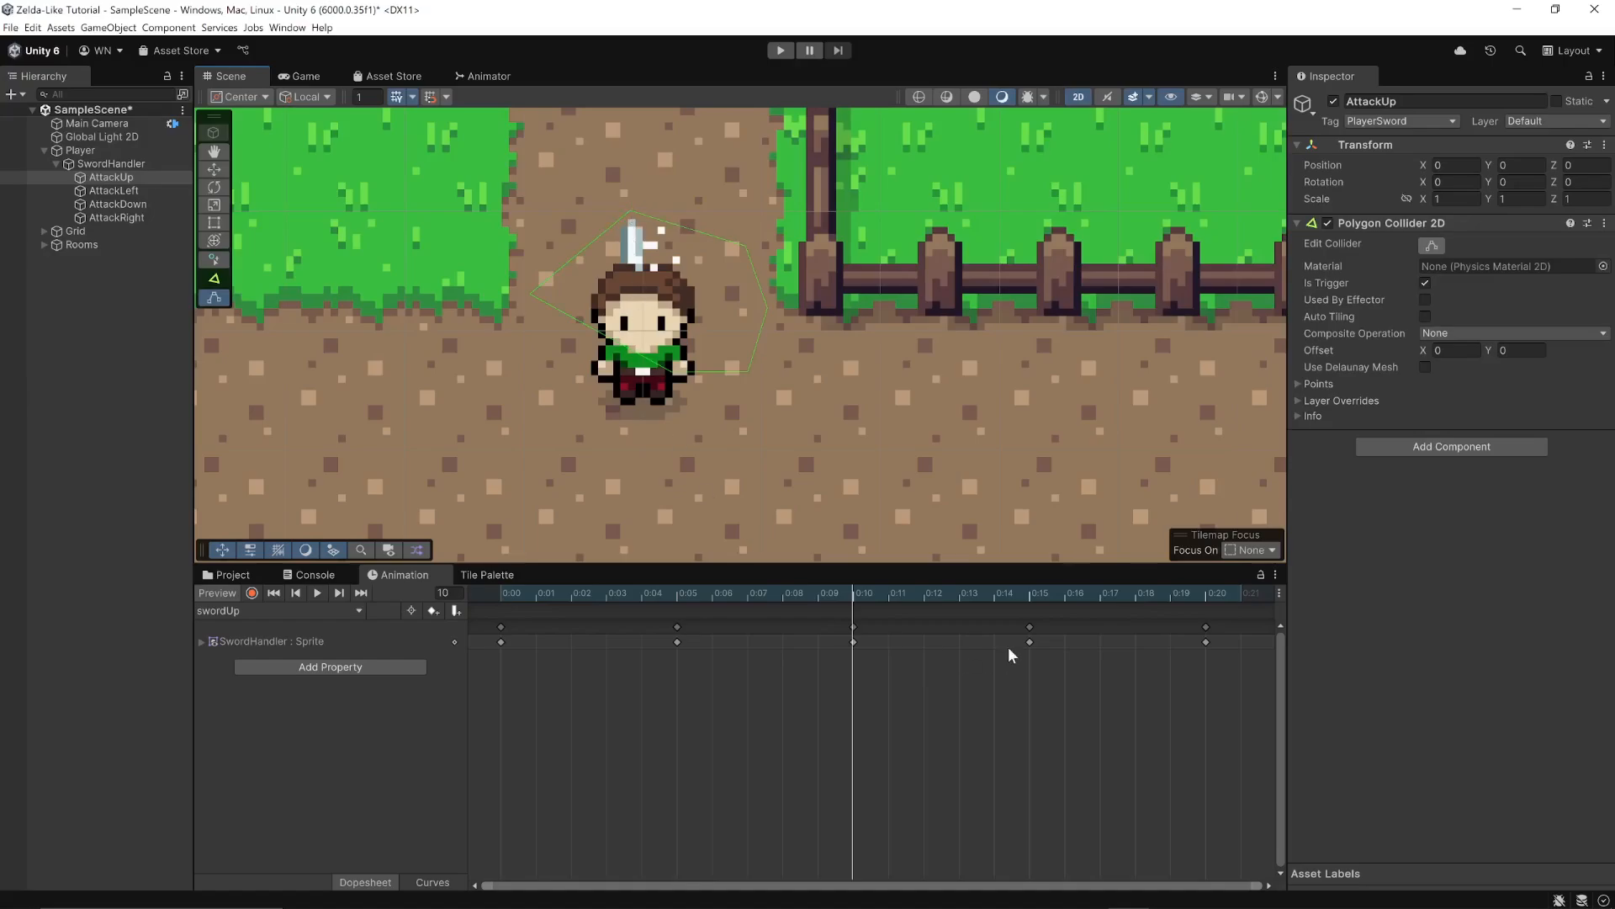
drag(851, 589, 1020, 608)
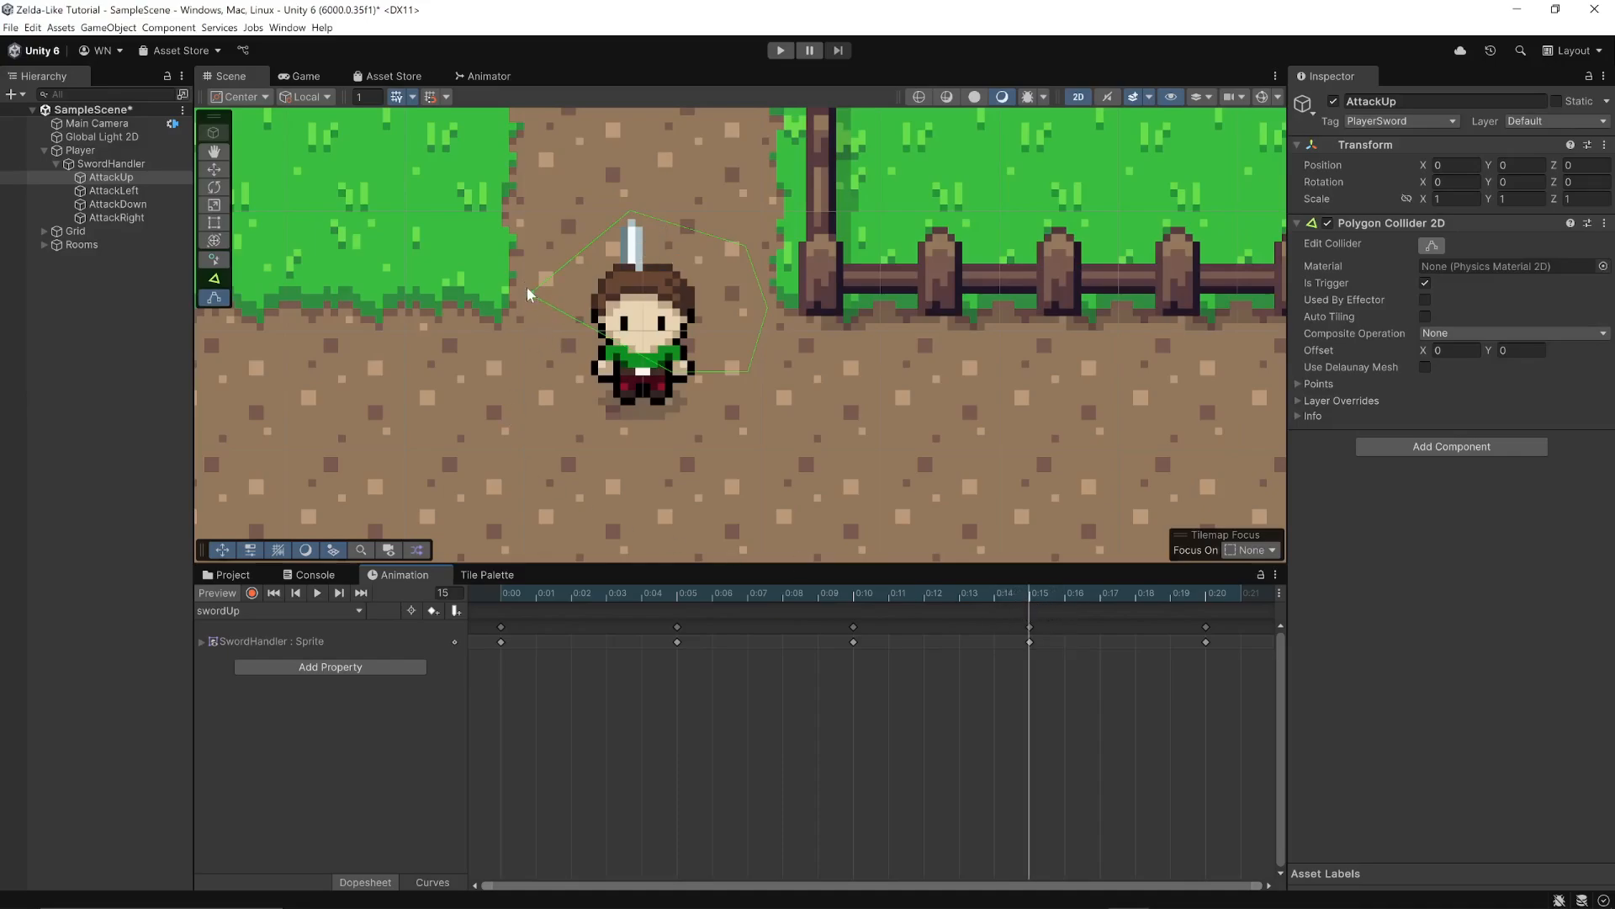
drag(530, 291, 618, 212)
drag(1027, 599, 483, 662)
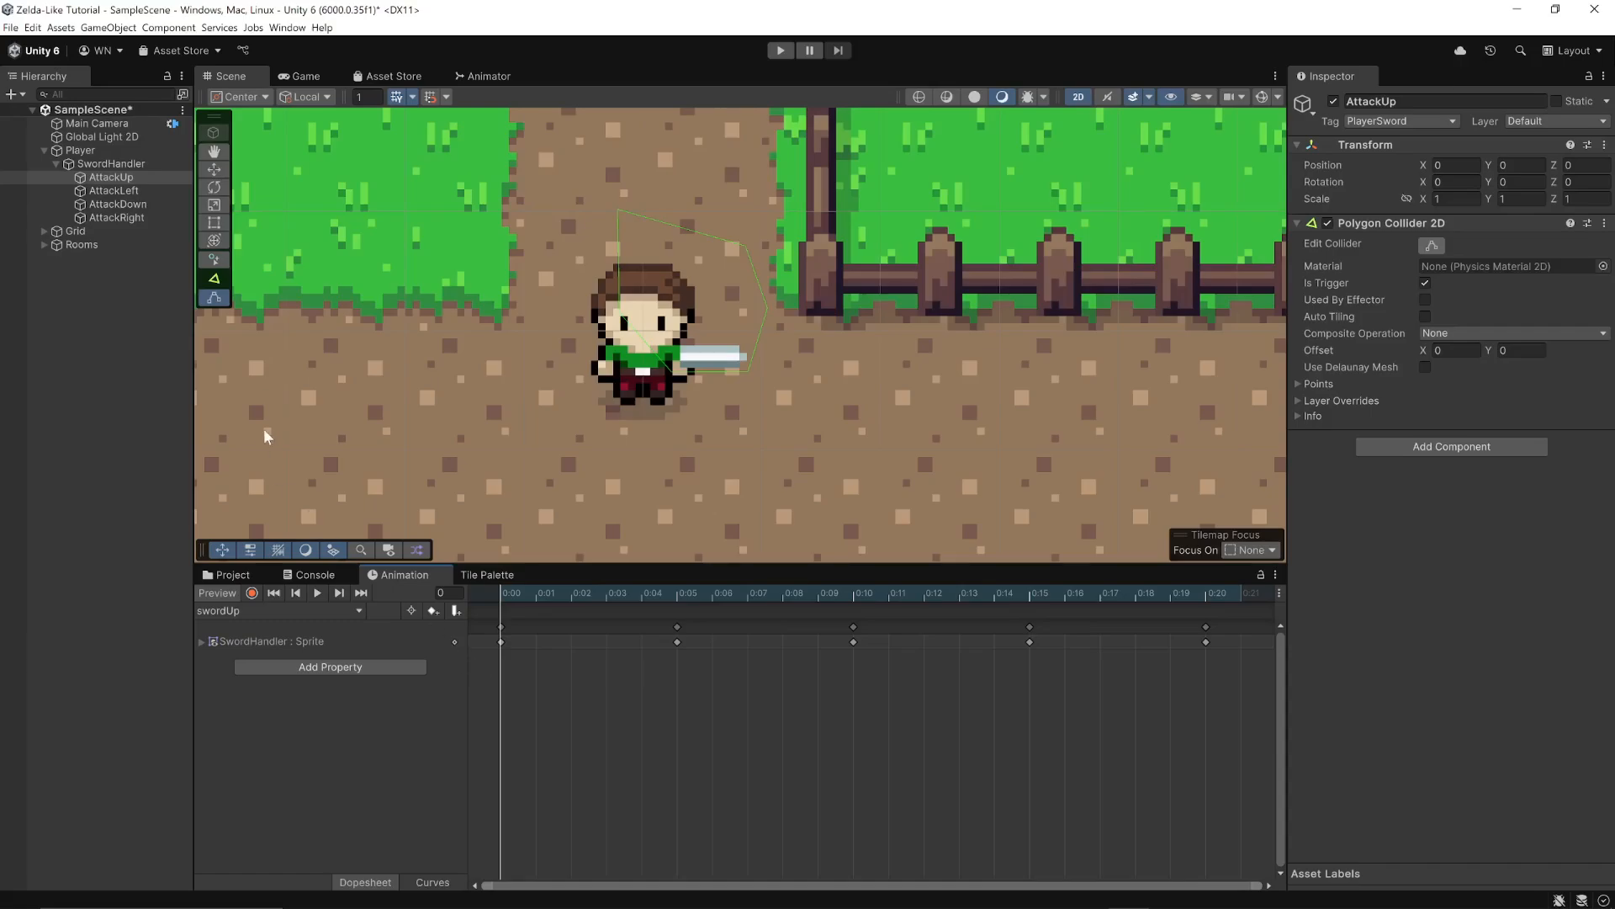
- Deactivate the AttackUp object by default and keep it selected
click(1332, 102)
click(80, 190)
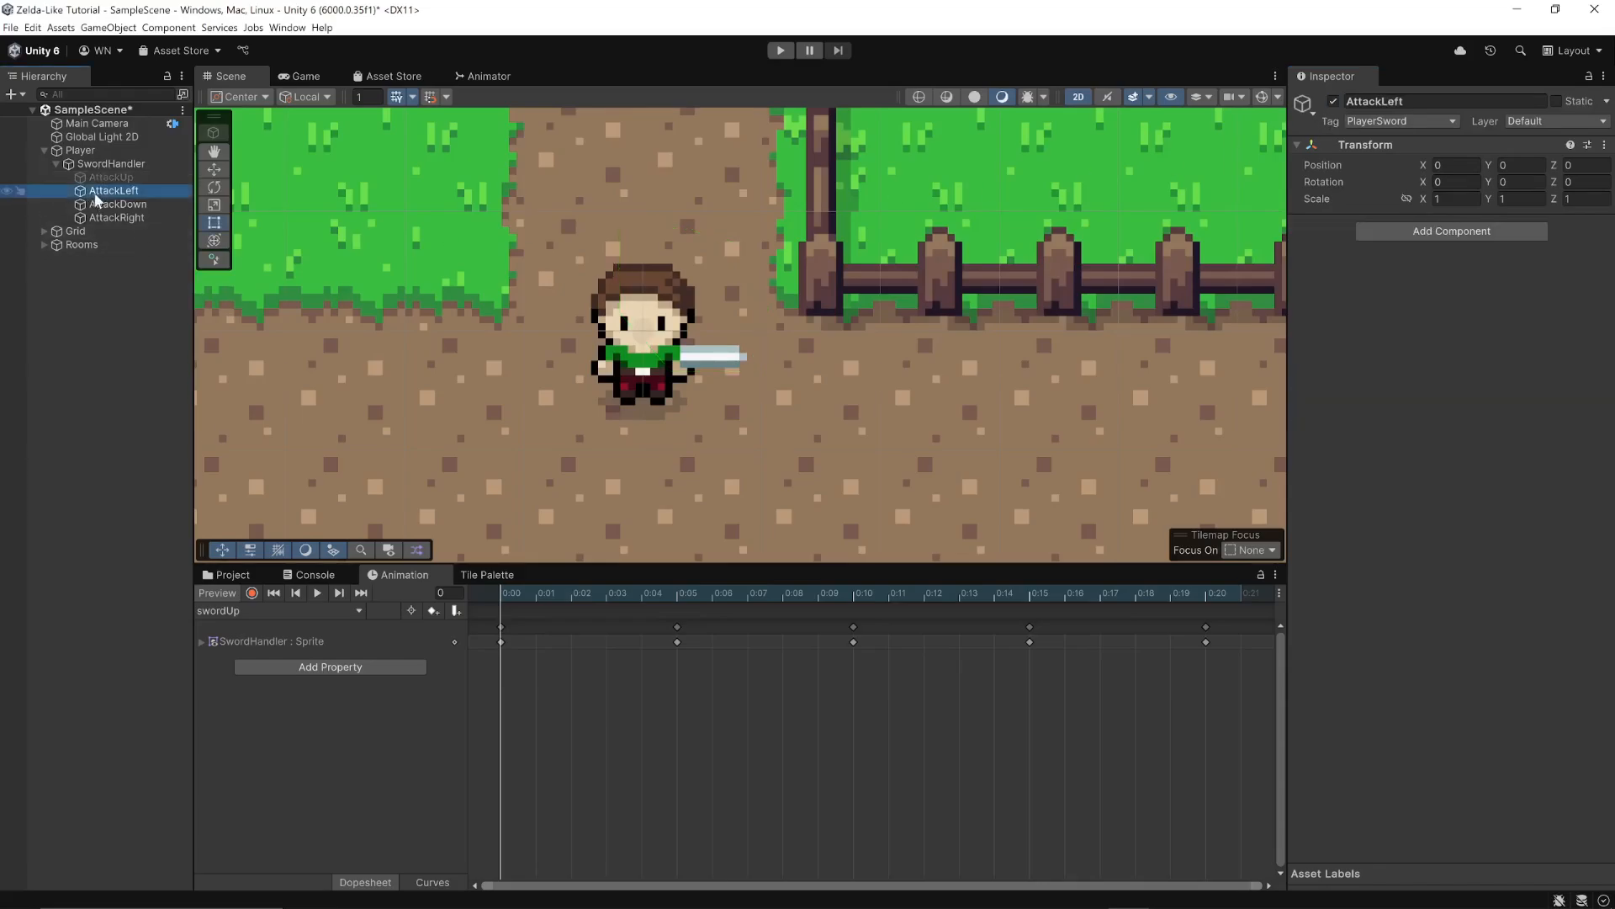
click(99, 178)
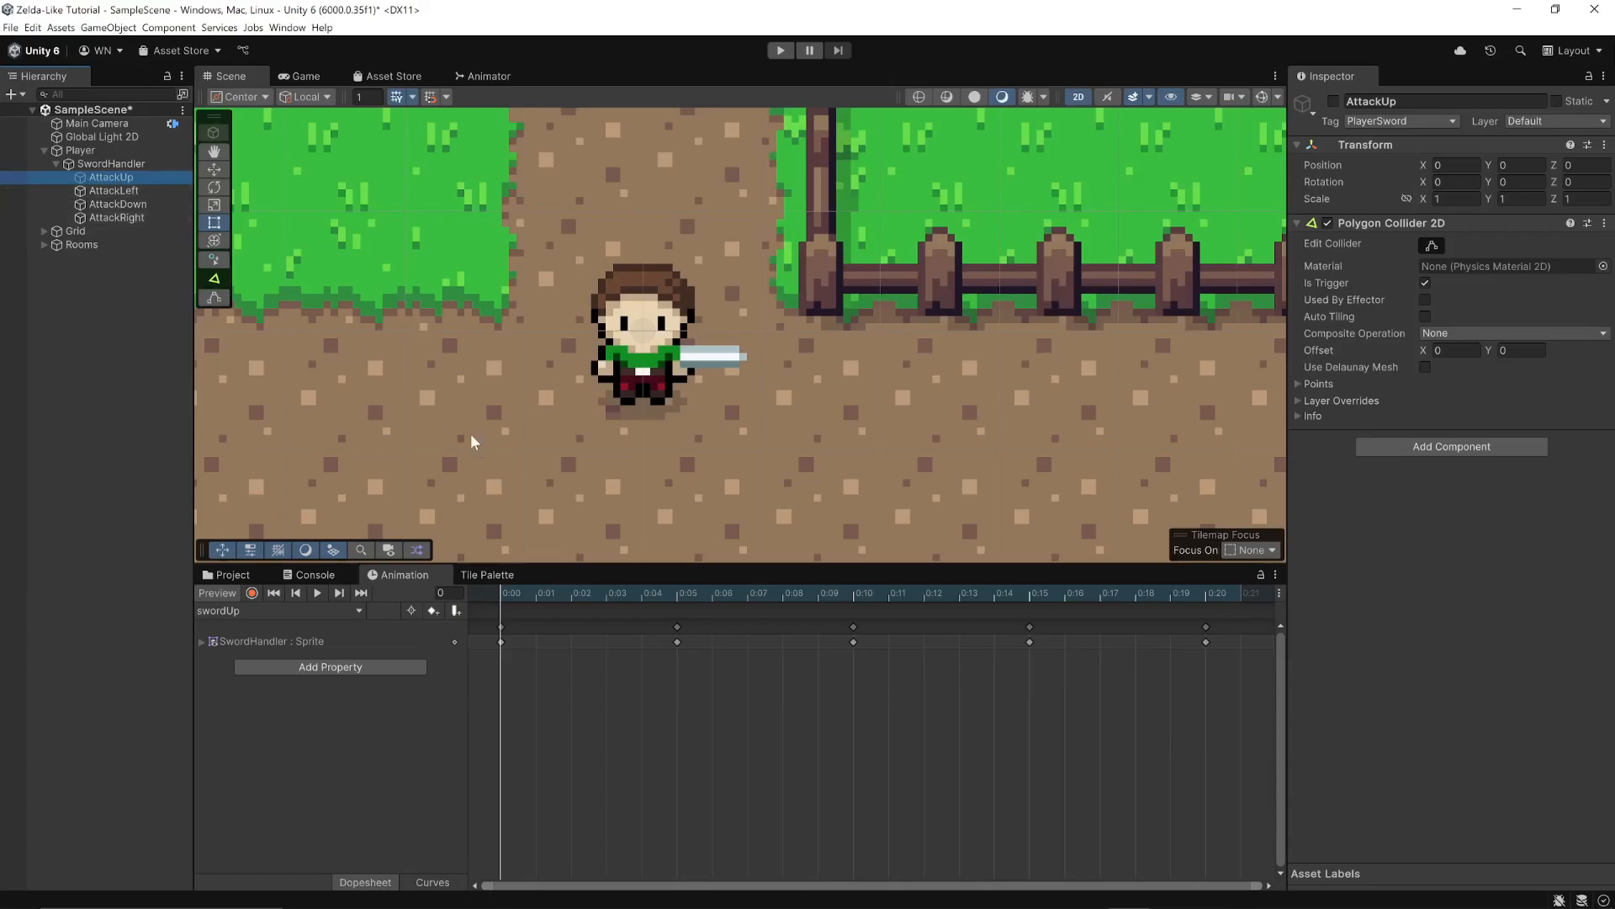
- Record keyframes in swordUp that make AttackUp active at frame 0 and inactive at frame 20, and scrub back to frame 0
click(252, 593)
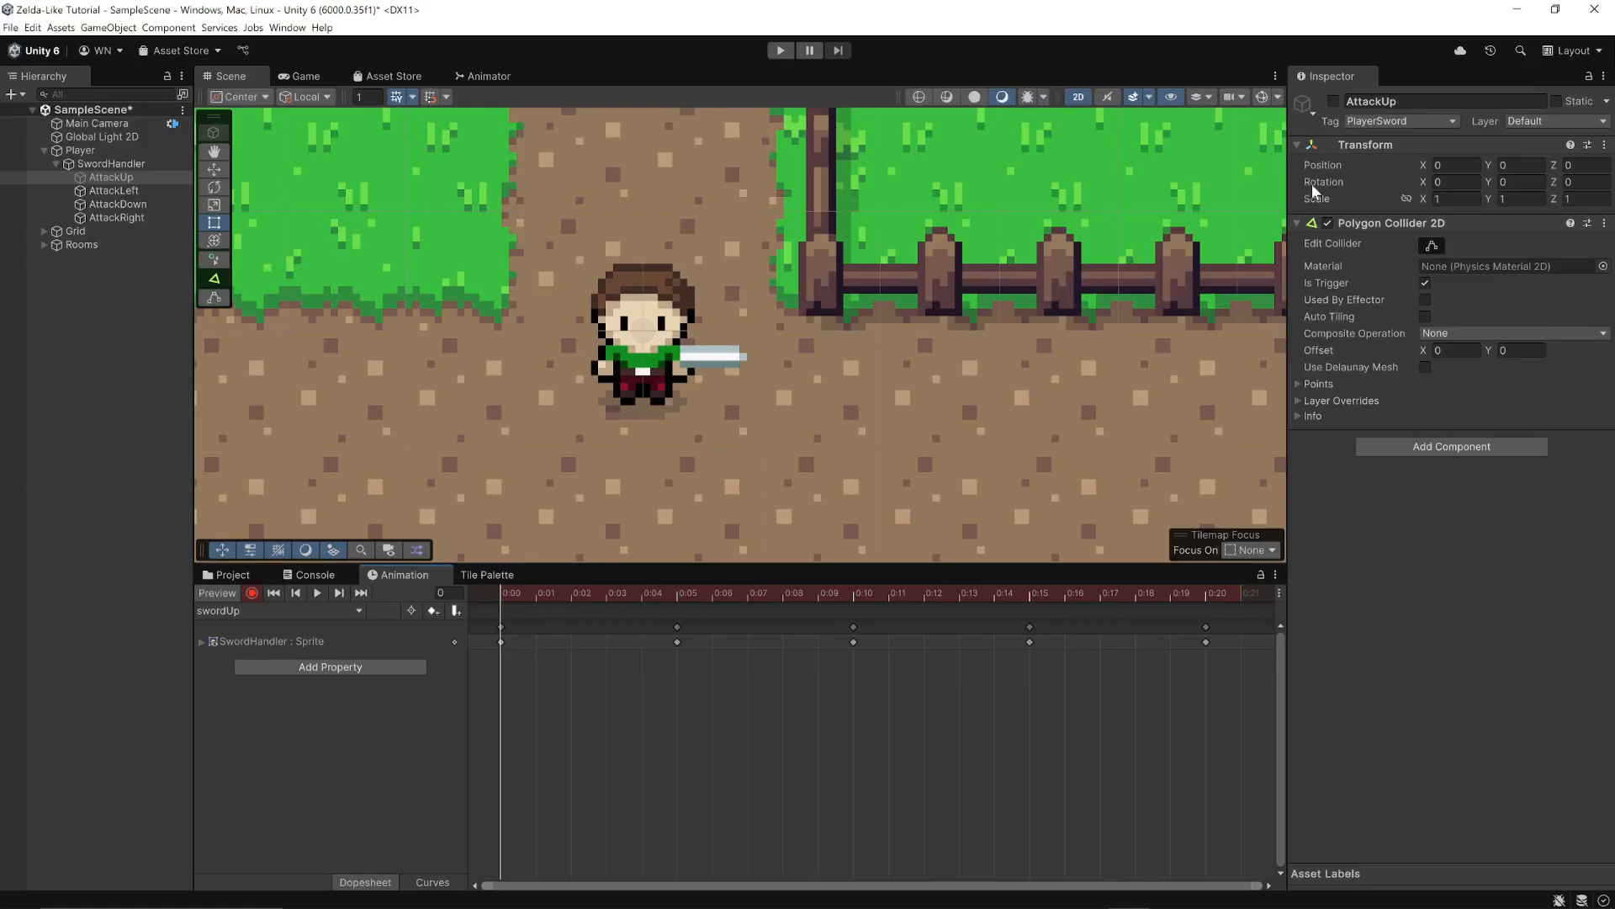
click(1333, 102)
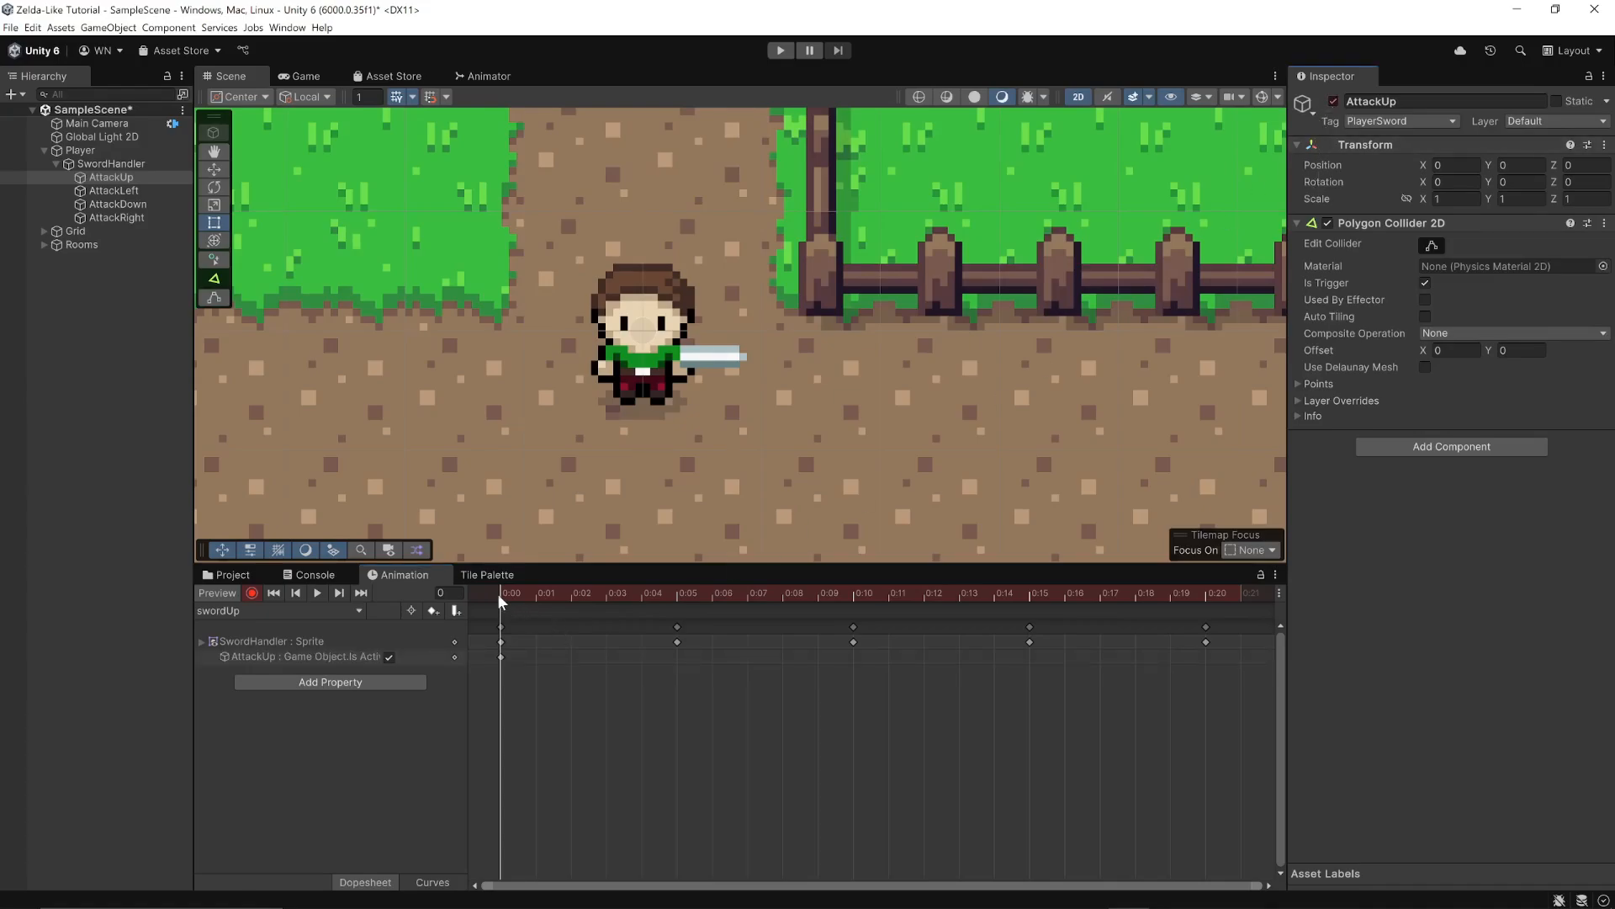
drag(497, 593, 1195, 592)
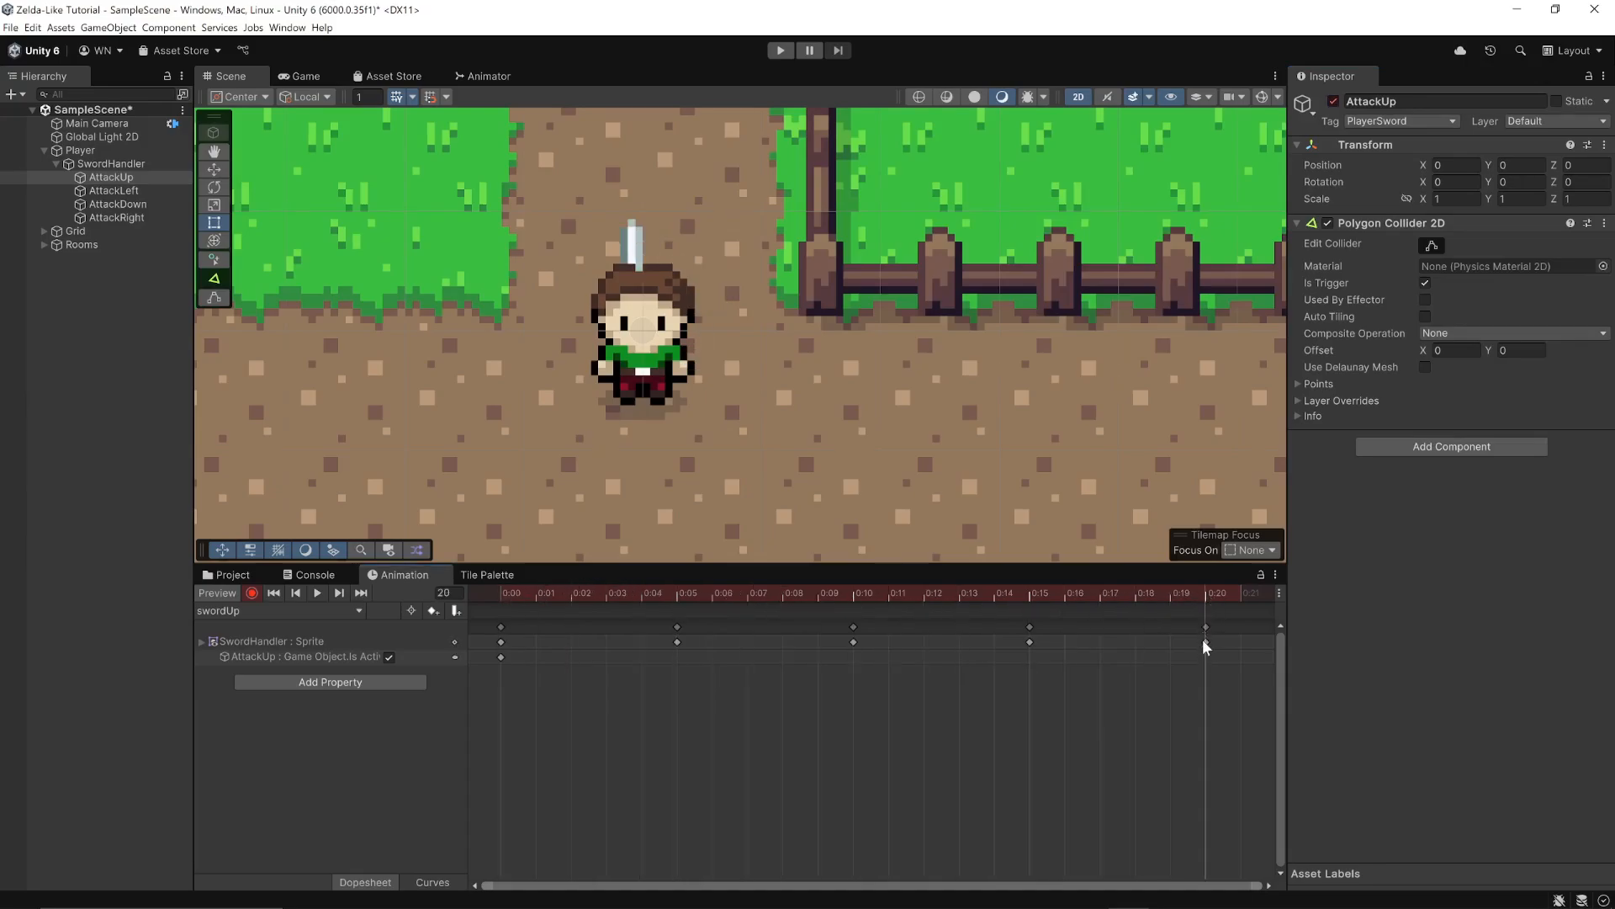
click(1333, 101)
click(250, 594)
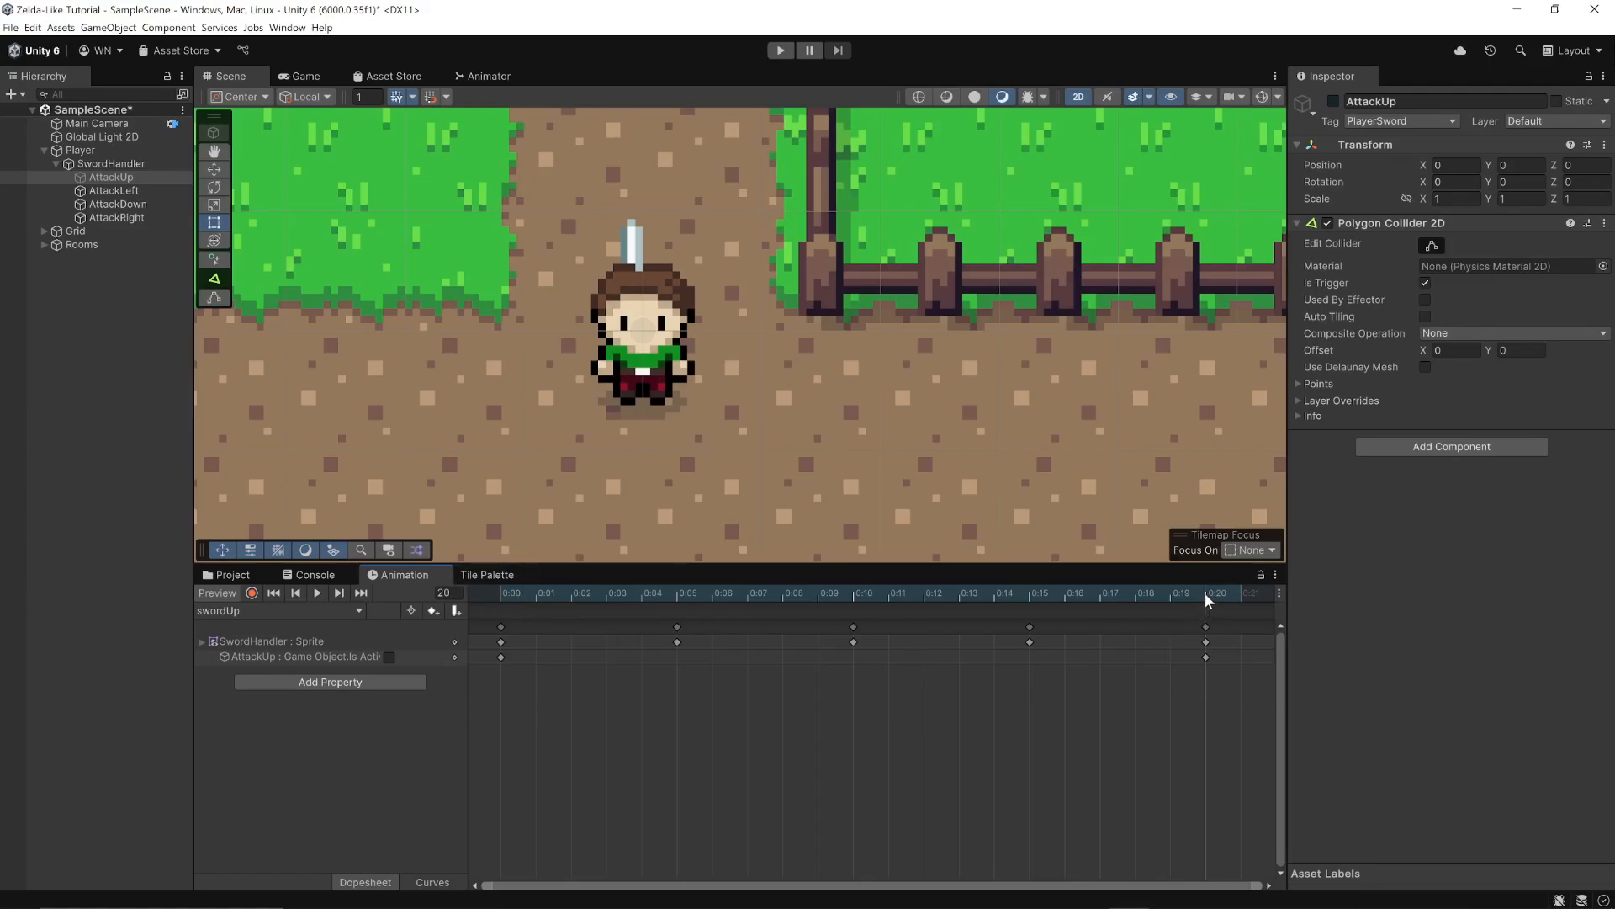
drag(1204, 593, 478, 608)
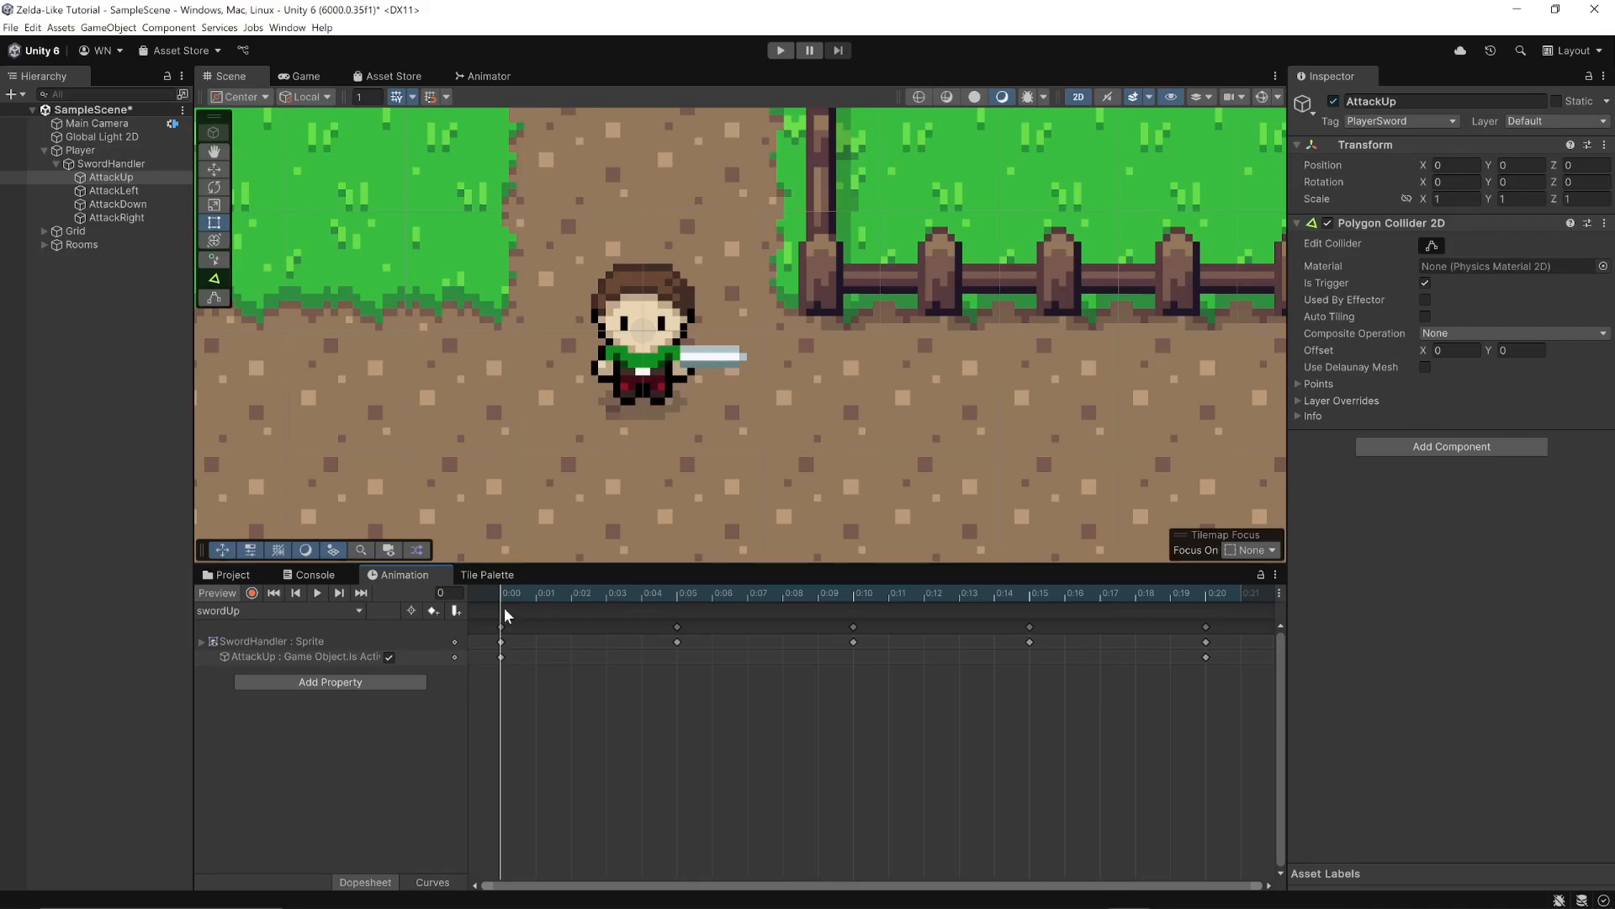
drag(503, 607, 487, 670)
- Select AttackLeft, load and preview the swordLeft animation clip, and set the playhead to frame 0
click(120, 194)
click(358, 610)
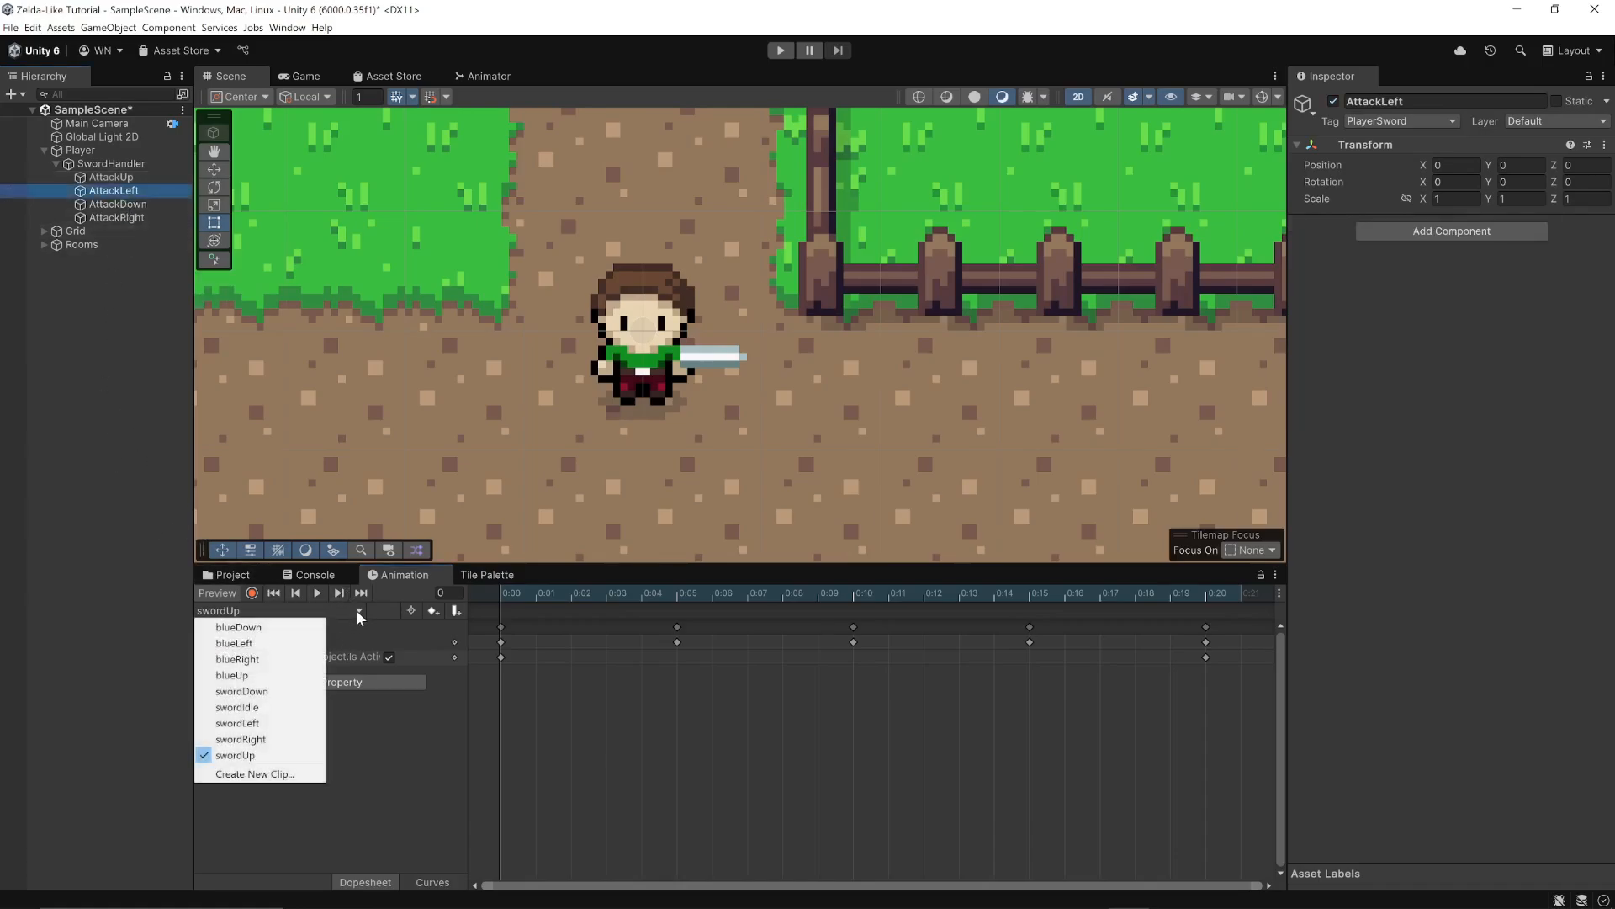
click(274, 722)
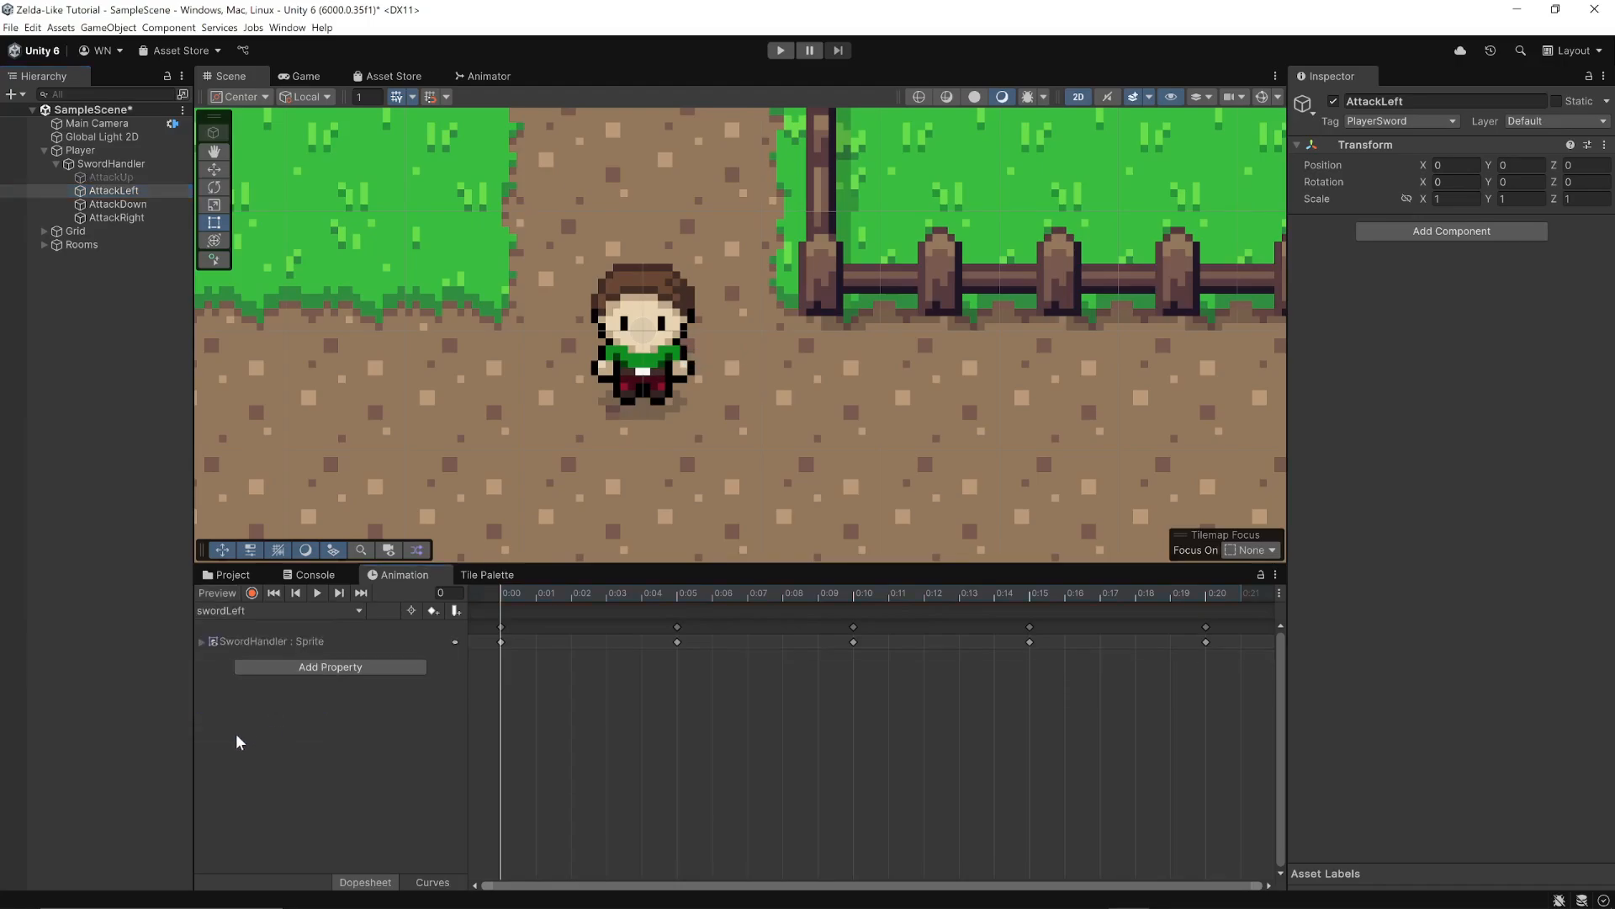
click(318, 594)
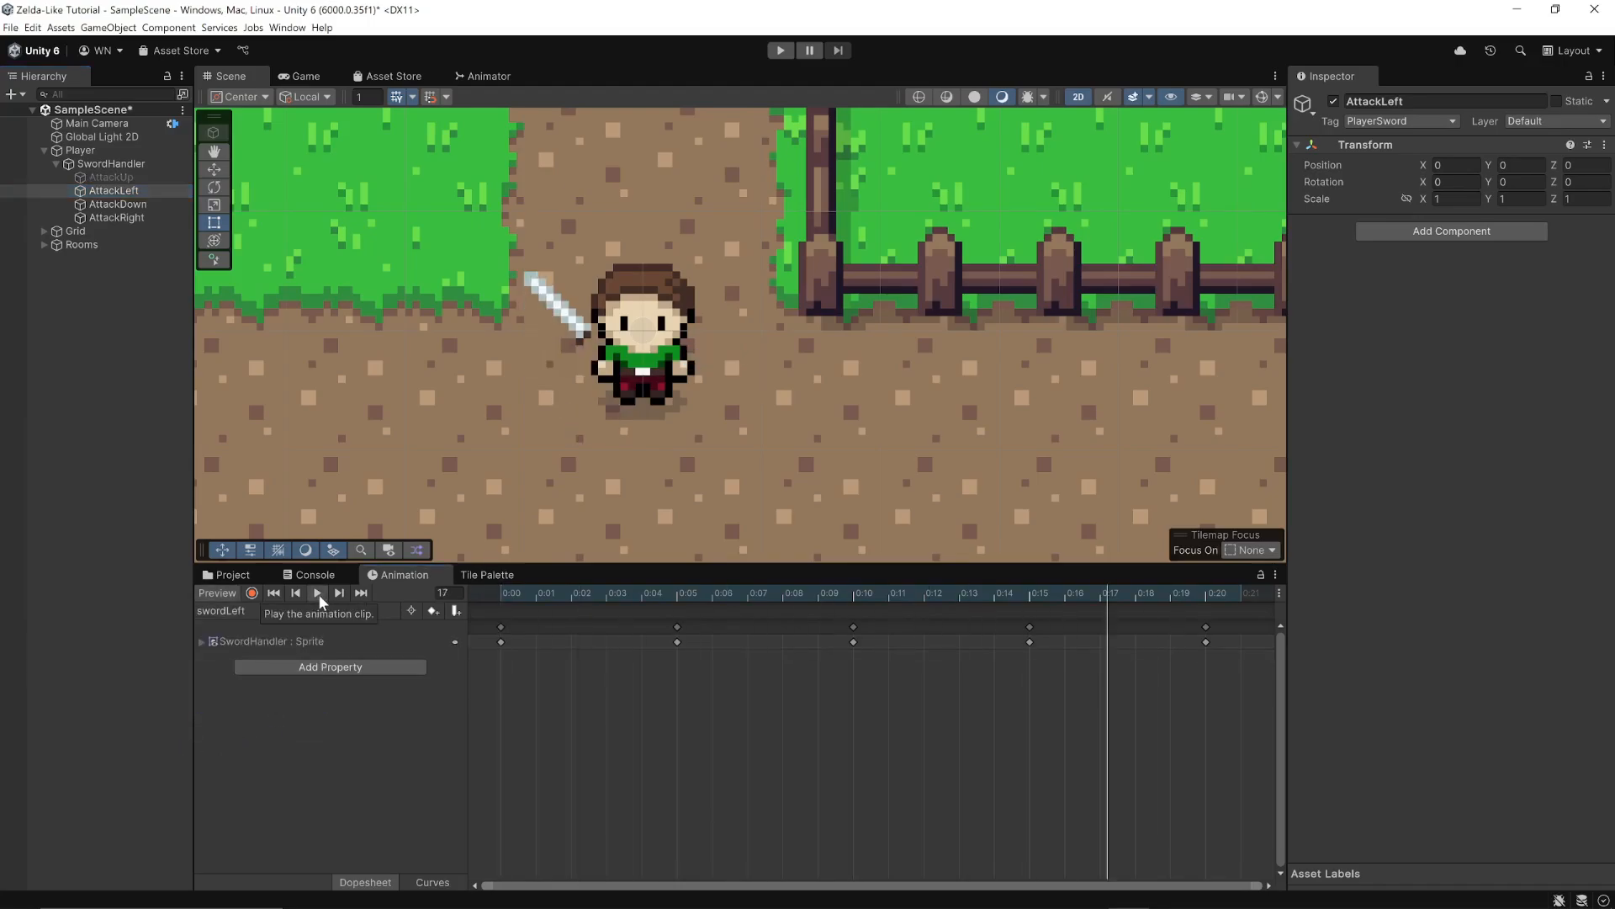
click(318, 594)
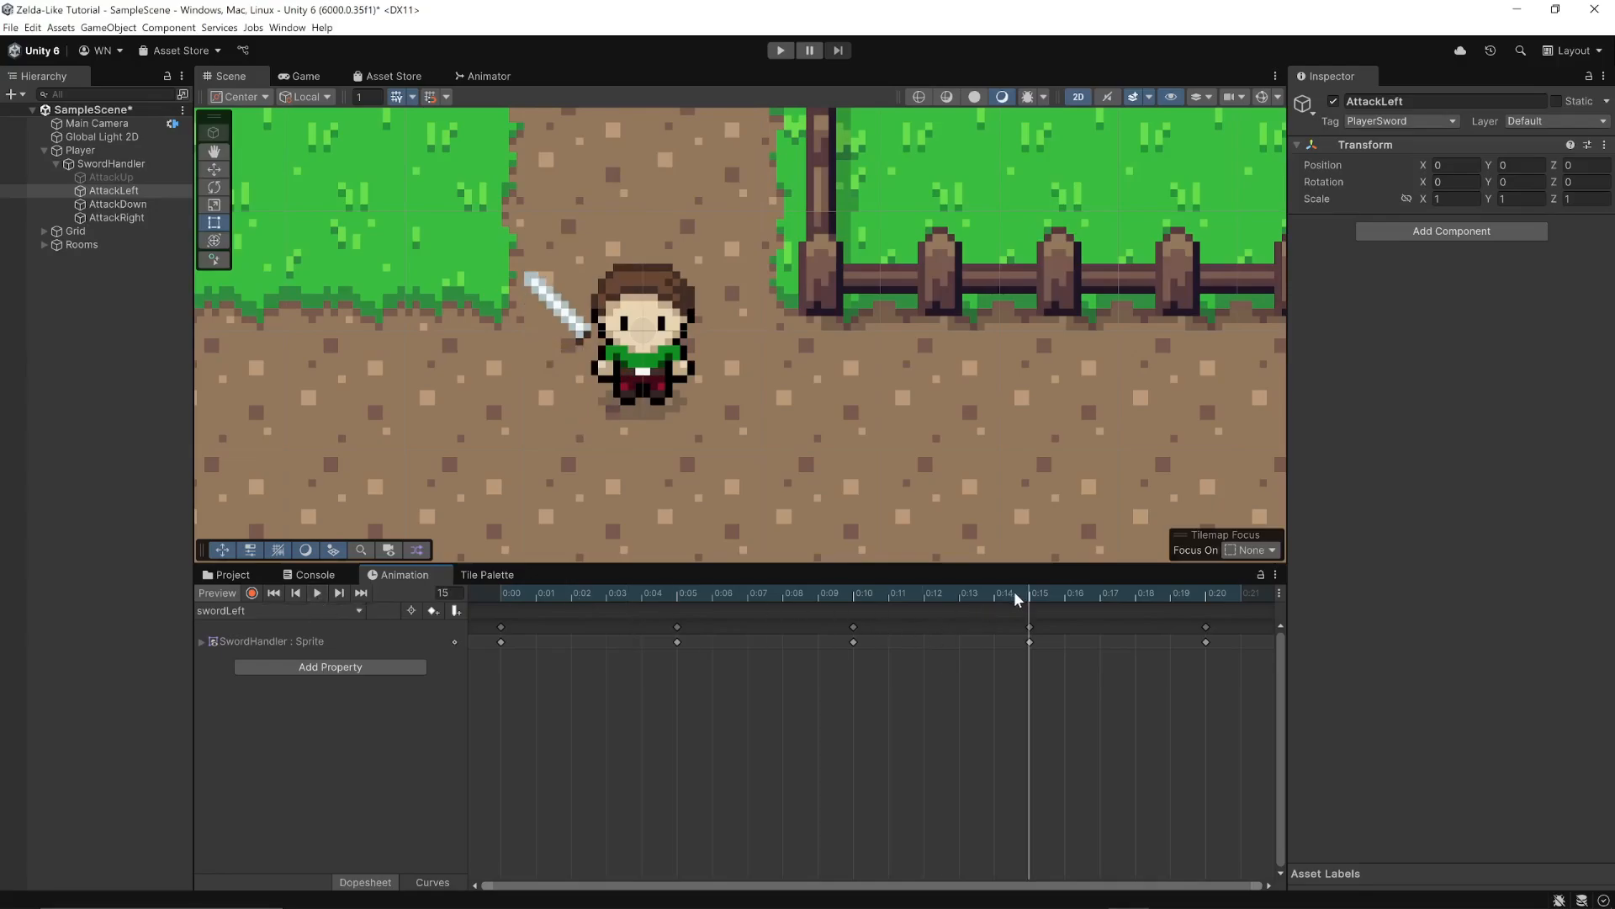
drag(1016, 594, 498, 605)
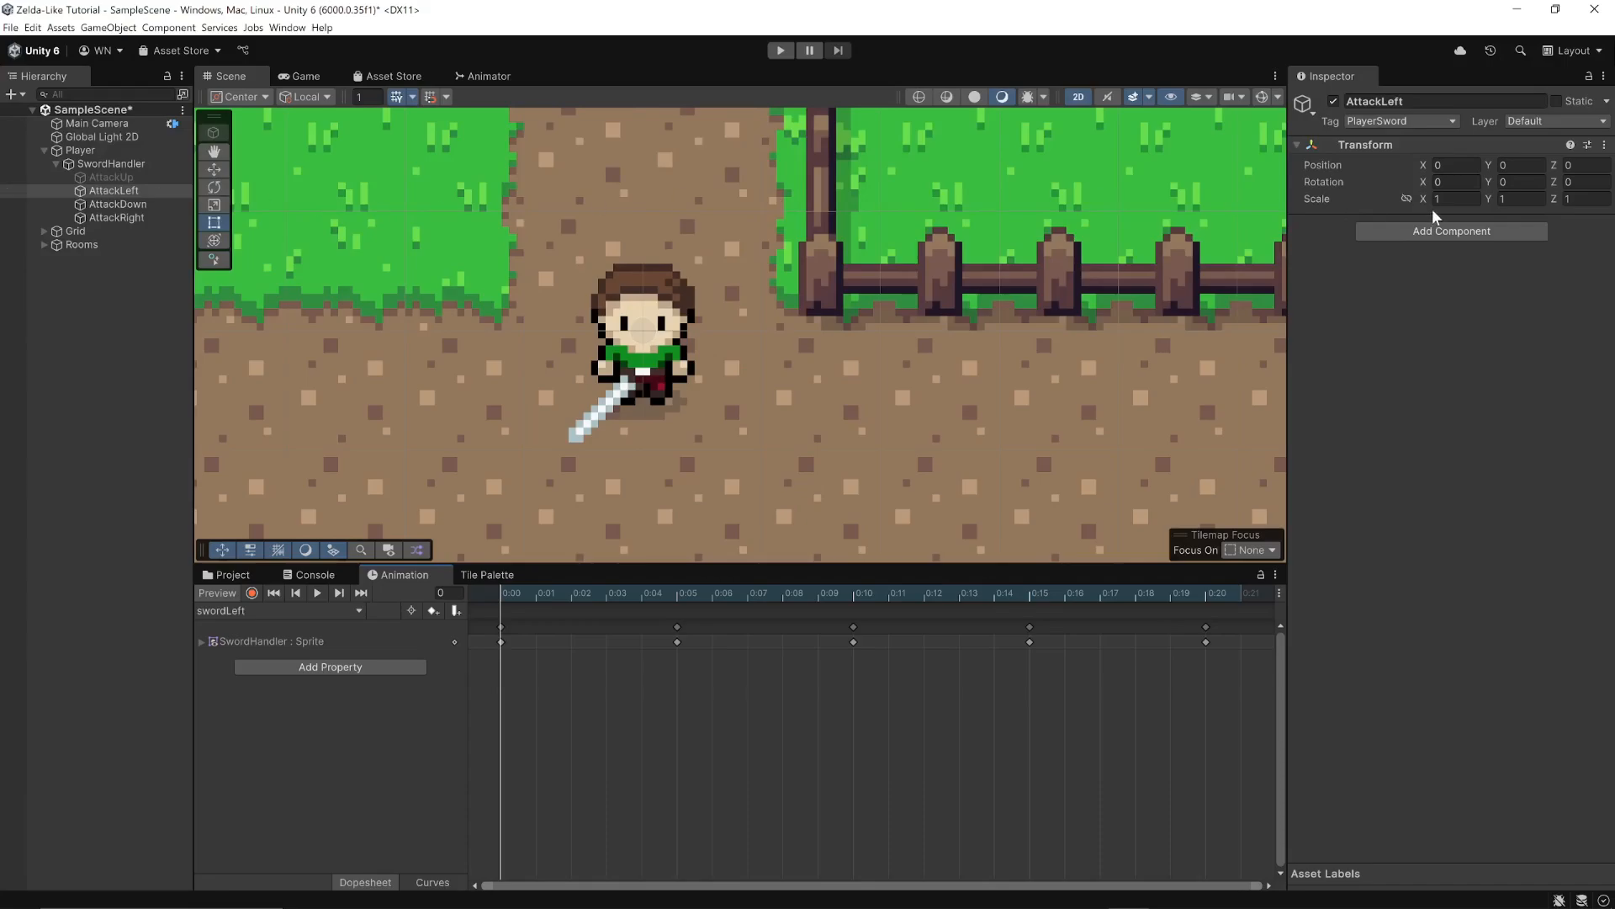
- Add a Polygon Collider 2D to AttackLeft and move its two lower points to fit the sword's first frame
click(1439, 232)
click(1422, 294)
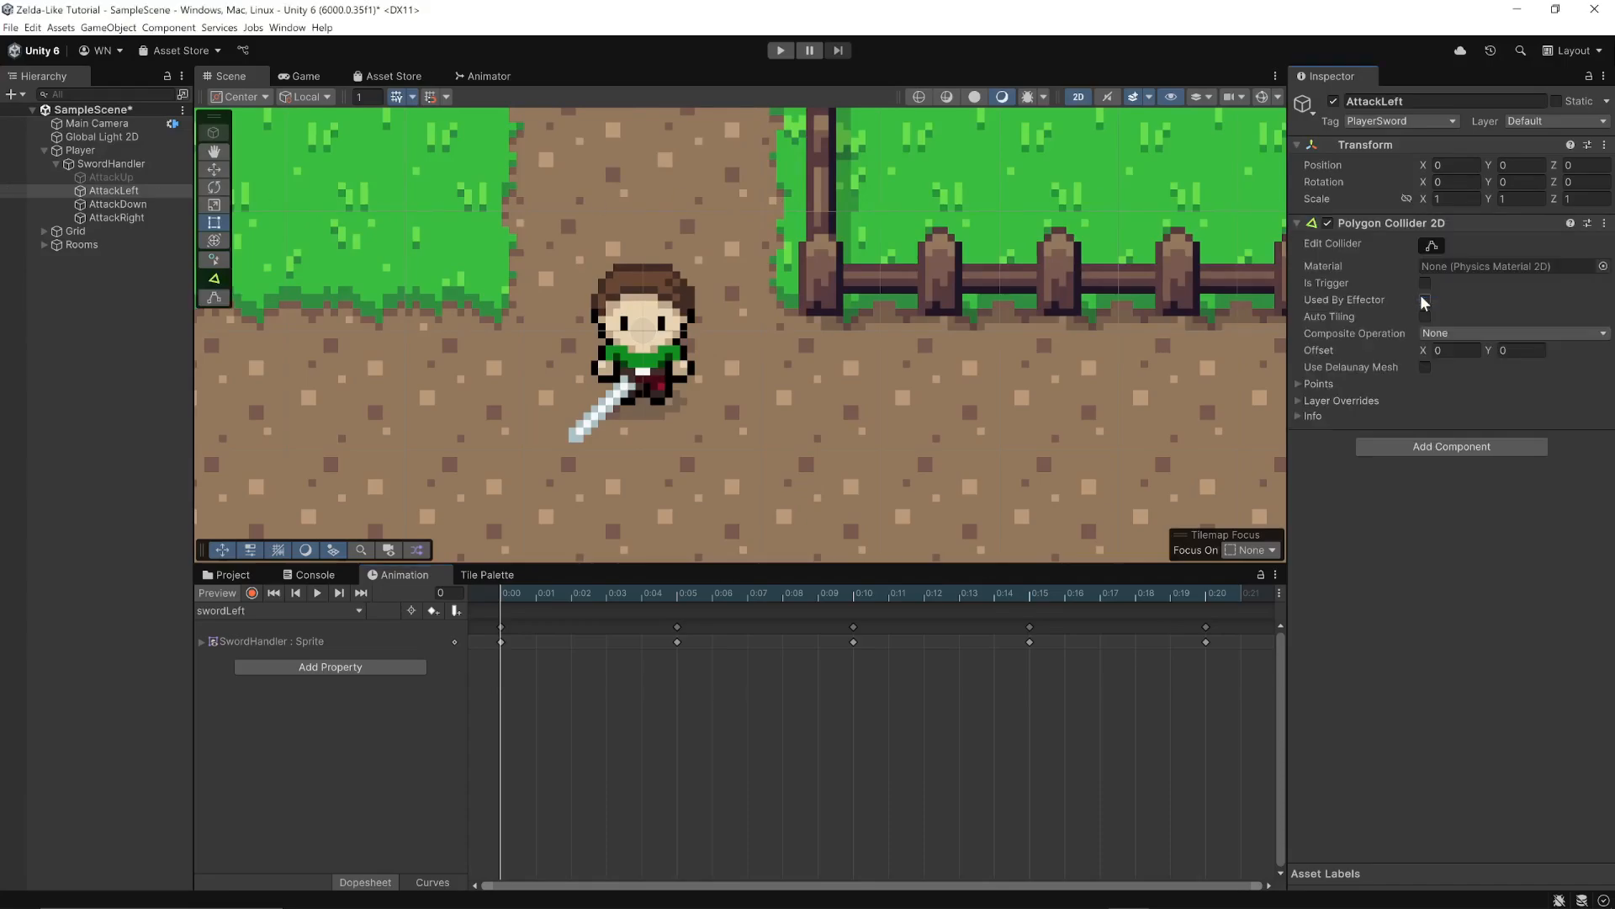
click(1431, 246)
drag(571, 428, 566, 451)
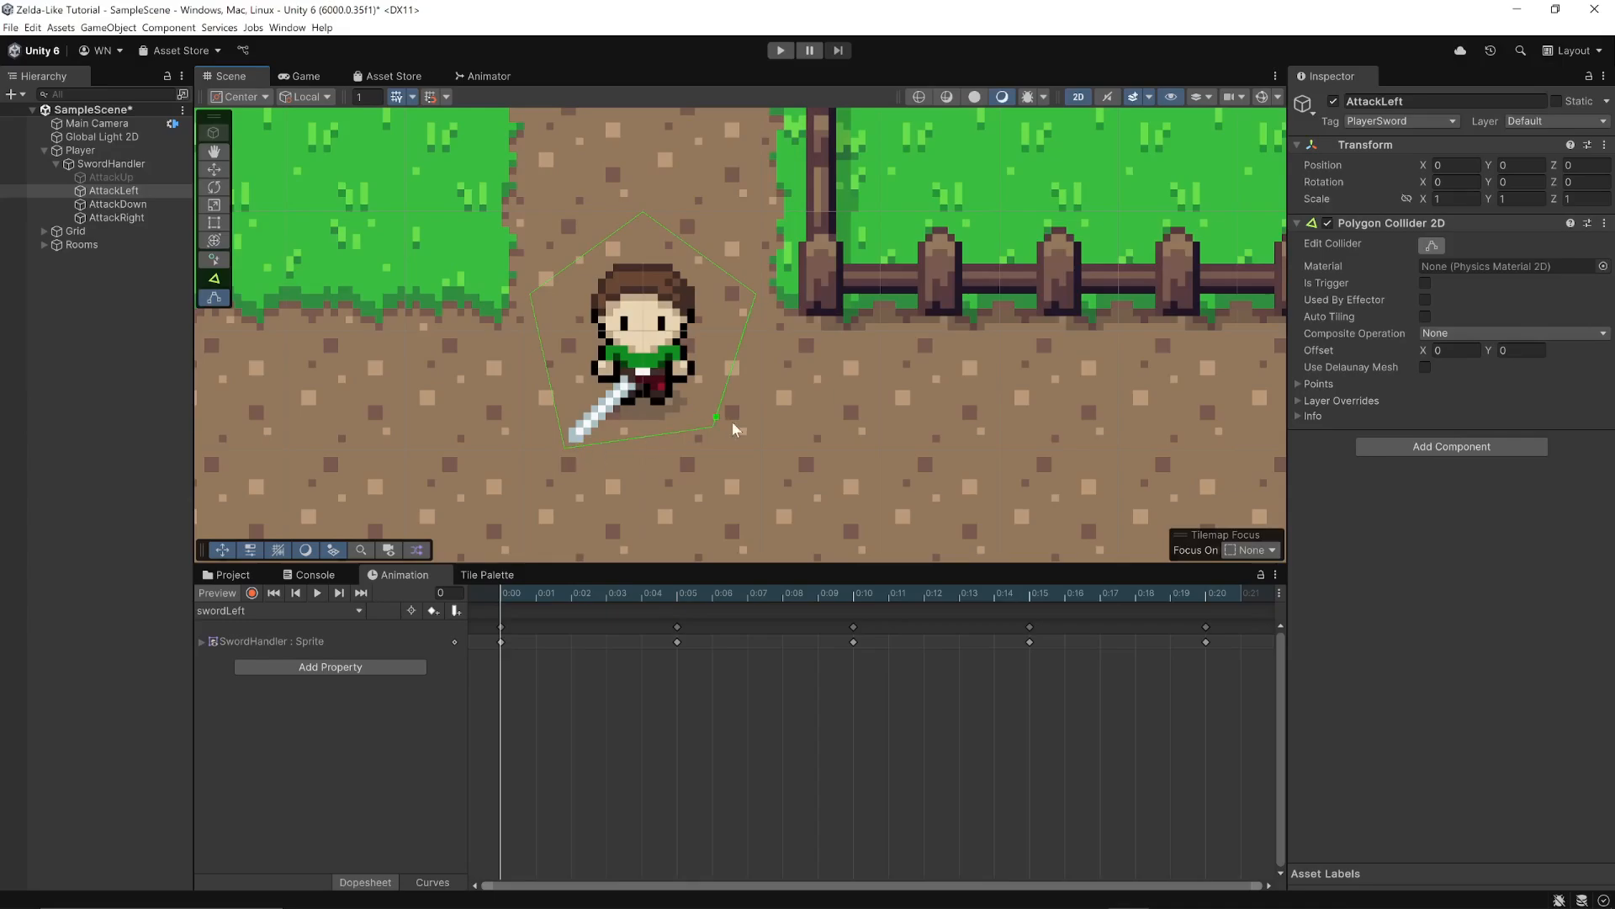
drag(563, 451, 566, 463)
drag(700, 431, 651, 396)
- Fit the left, top and right points of AttackLeft's polygon collider to the sword at frames 5, 10 and 20
drag(503, 589, 684, 577)
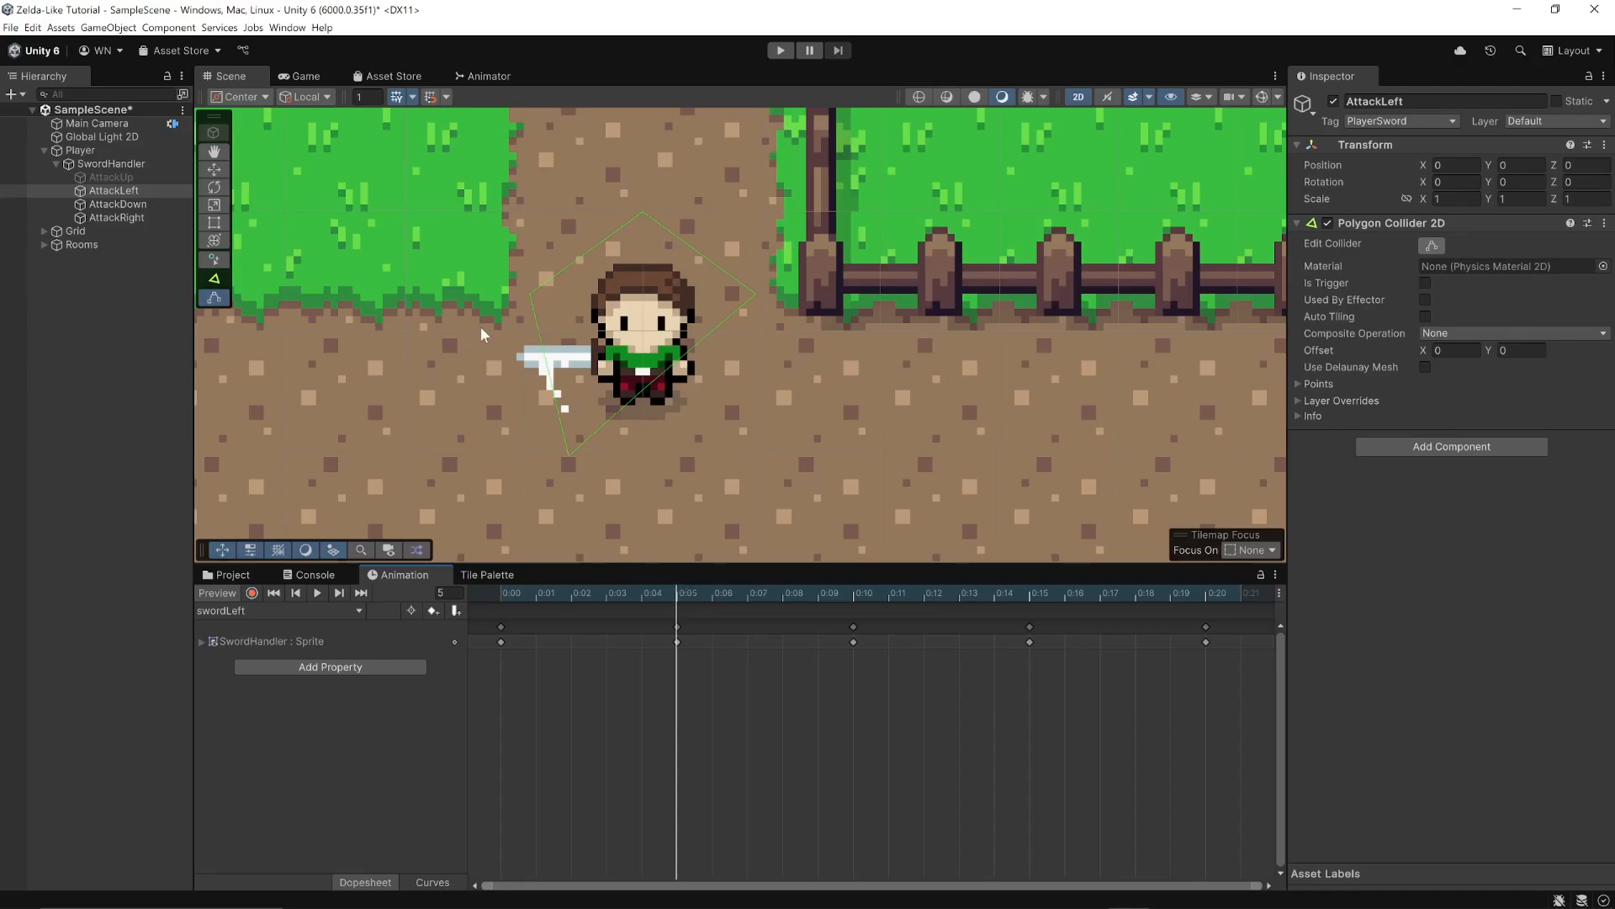
drag(529, 304, 509, 355)
drag(675, 588, 863, 583)
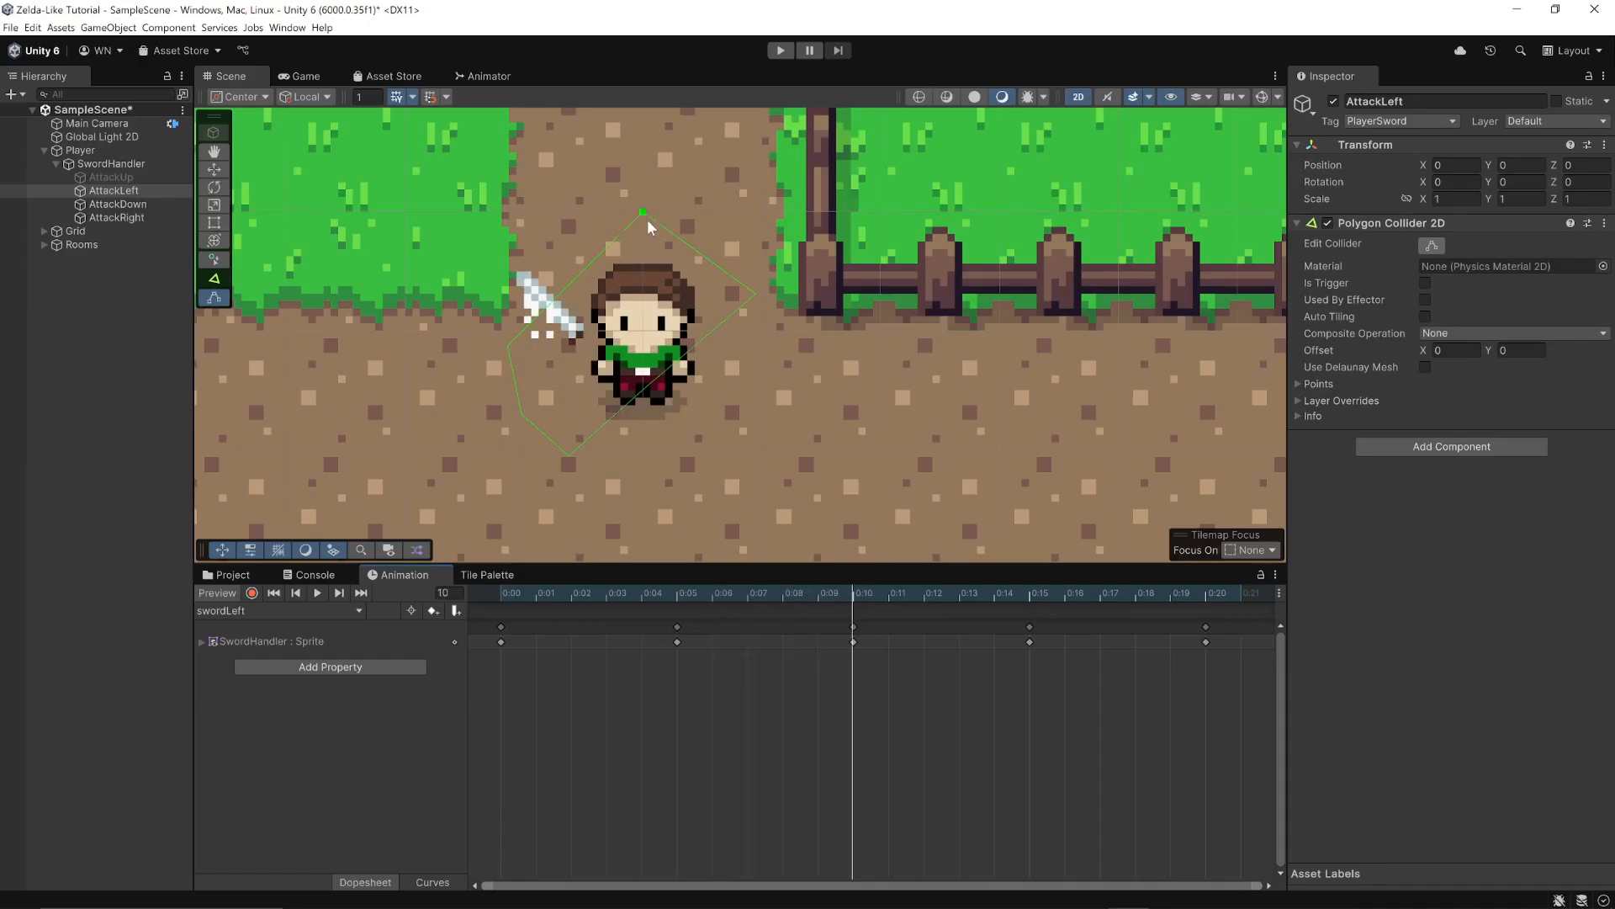
drag(646, 219, 517, 271)
drag(854, 601, 1205, 597)
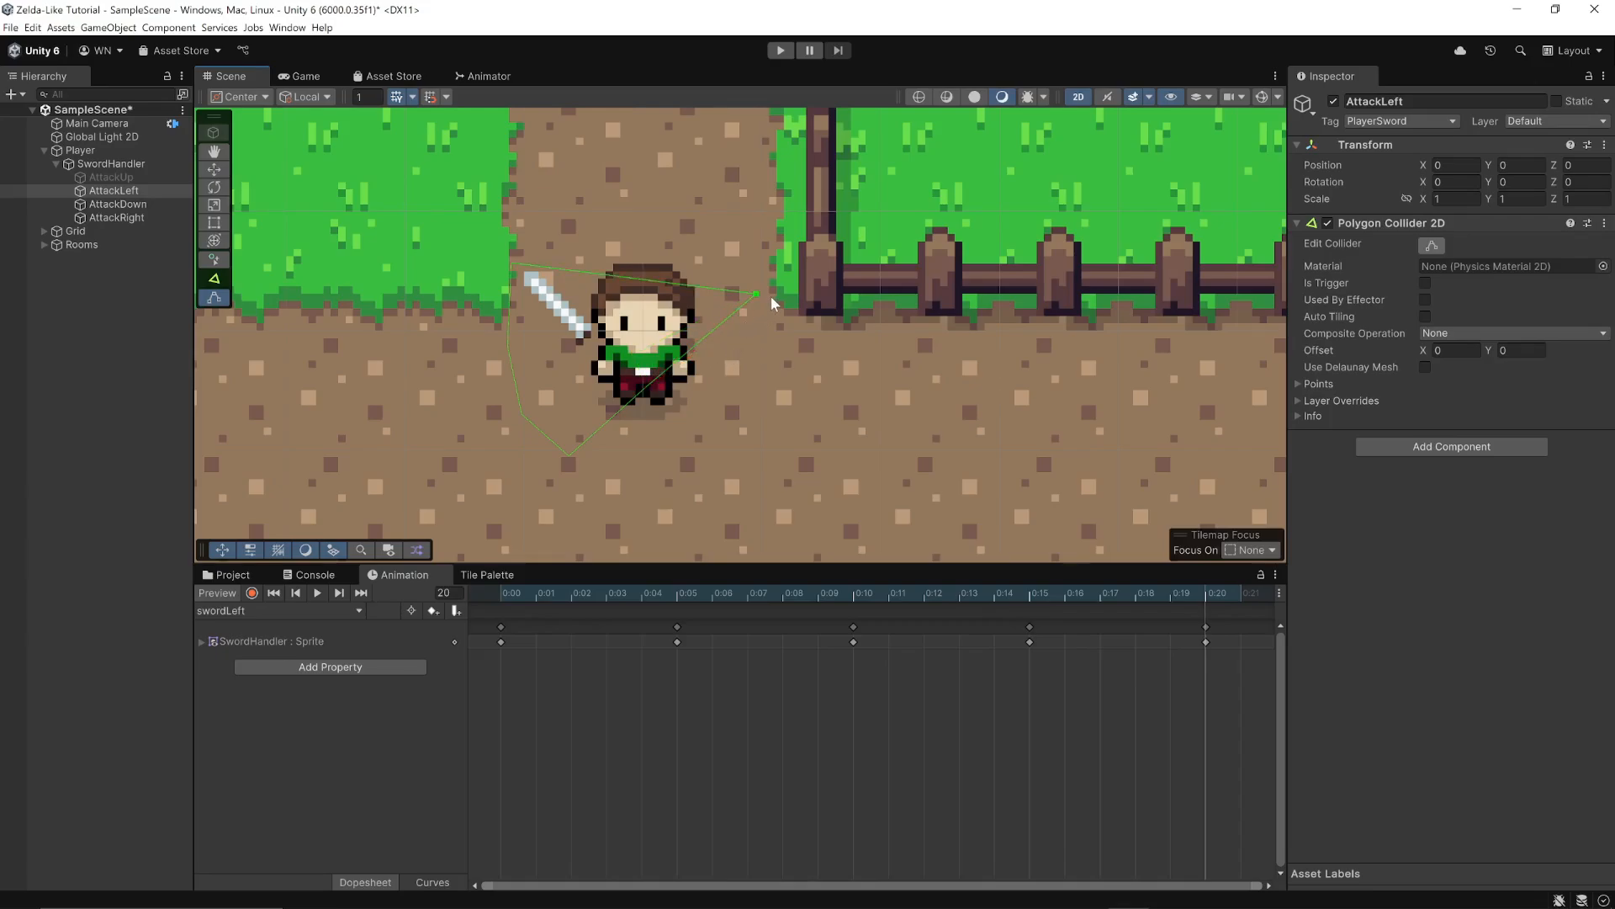
drag(757, 293, 609, 337)
drag(523, 253, 529, 259)
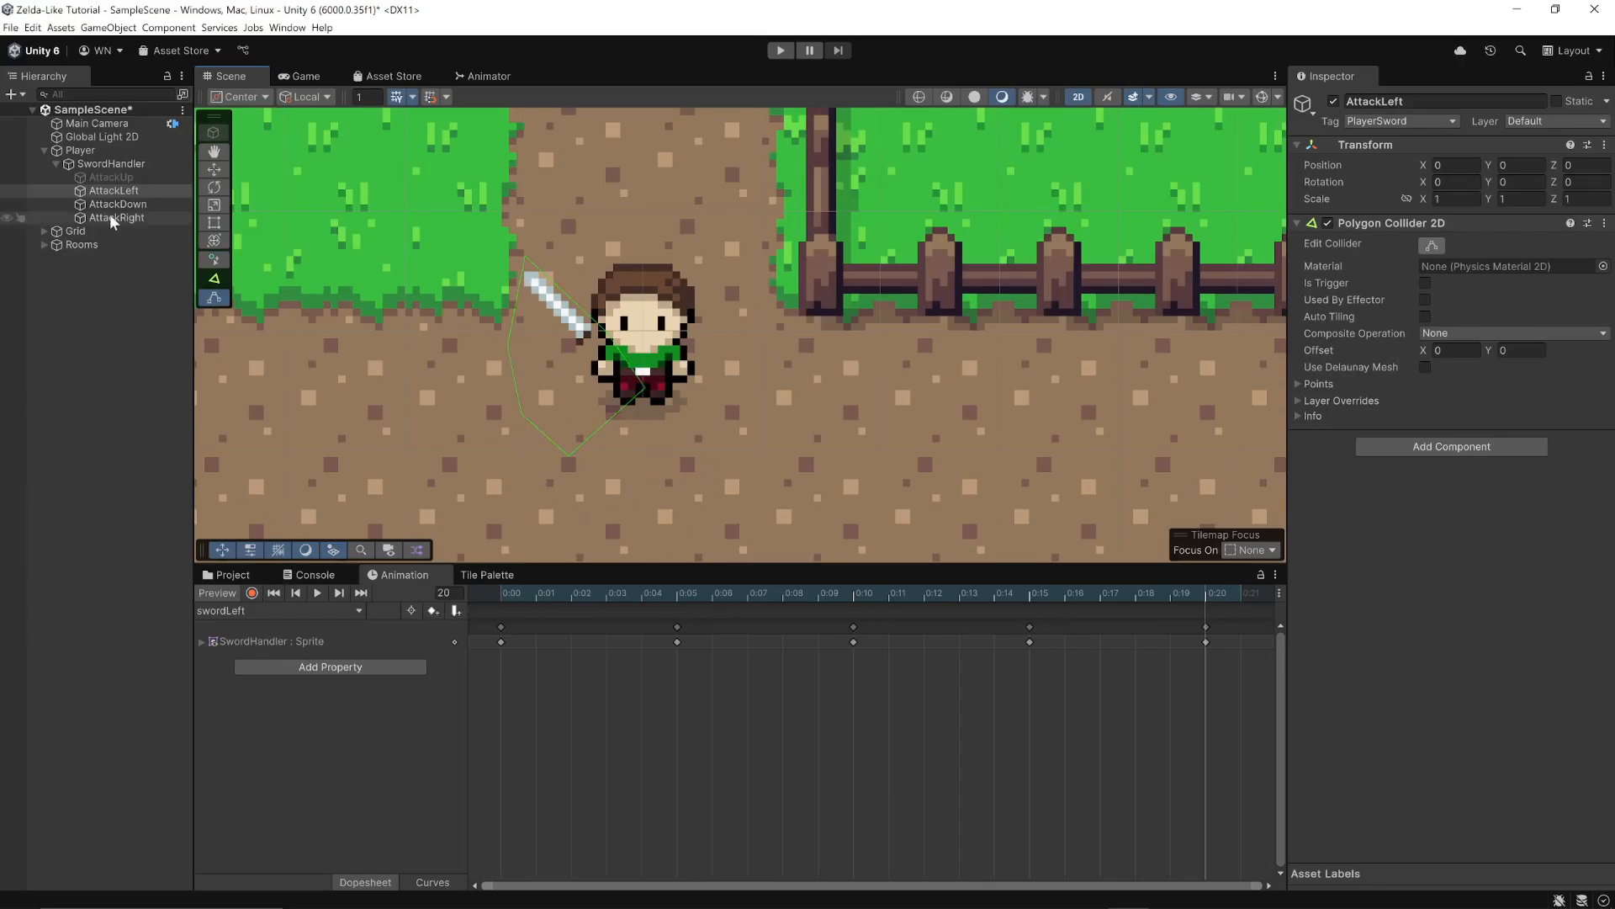
- Deactivate AttackLeft by default, record it active at frame 0 and inactive at frame 20 in swordLeft, and preview the clip
click(113, 191)
click(1334, 101)
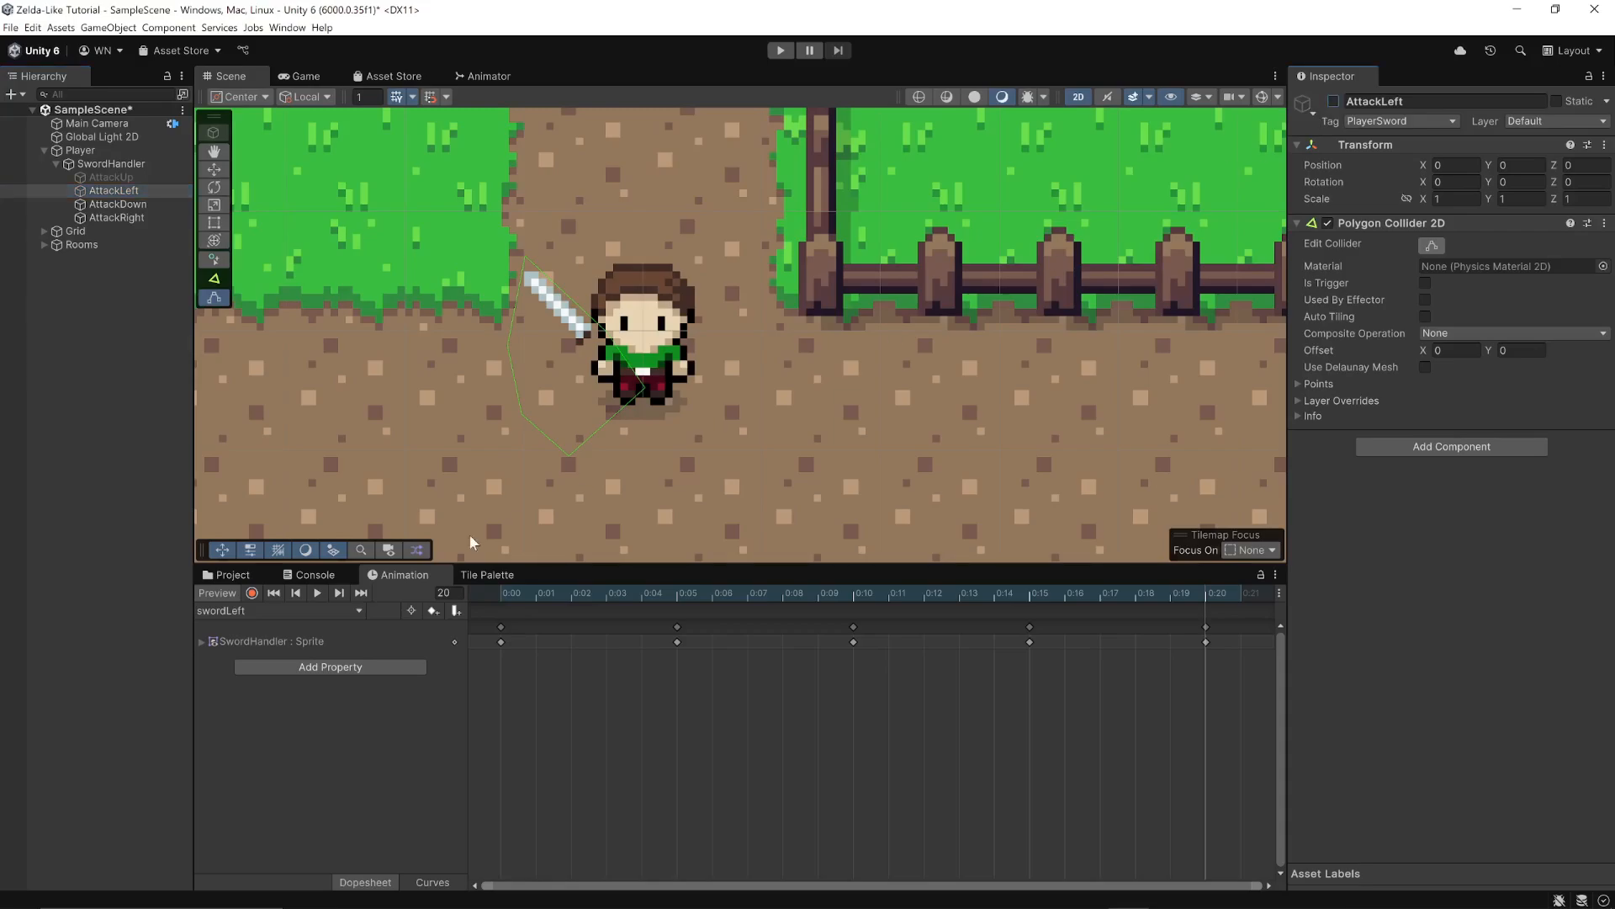
drag(1204, 592, 501, 637)
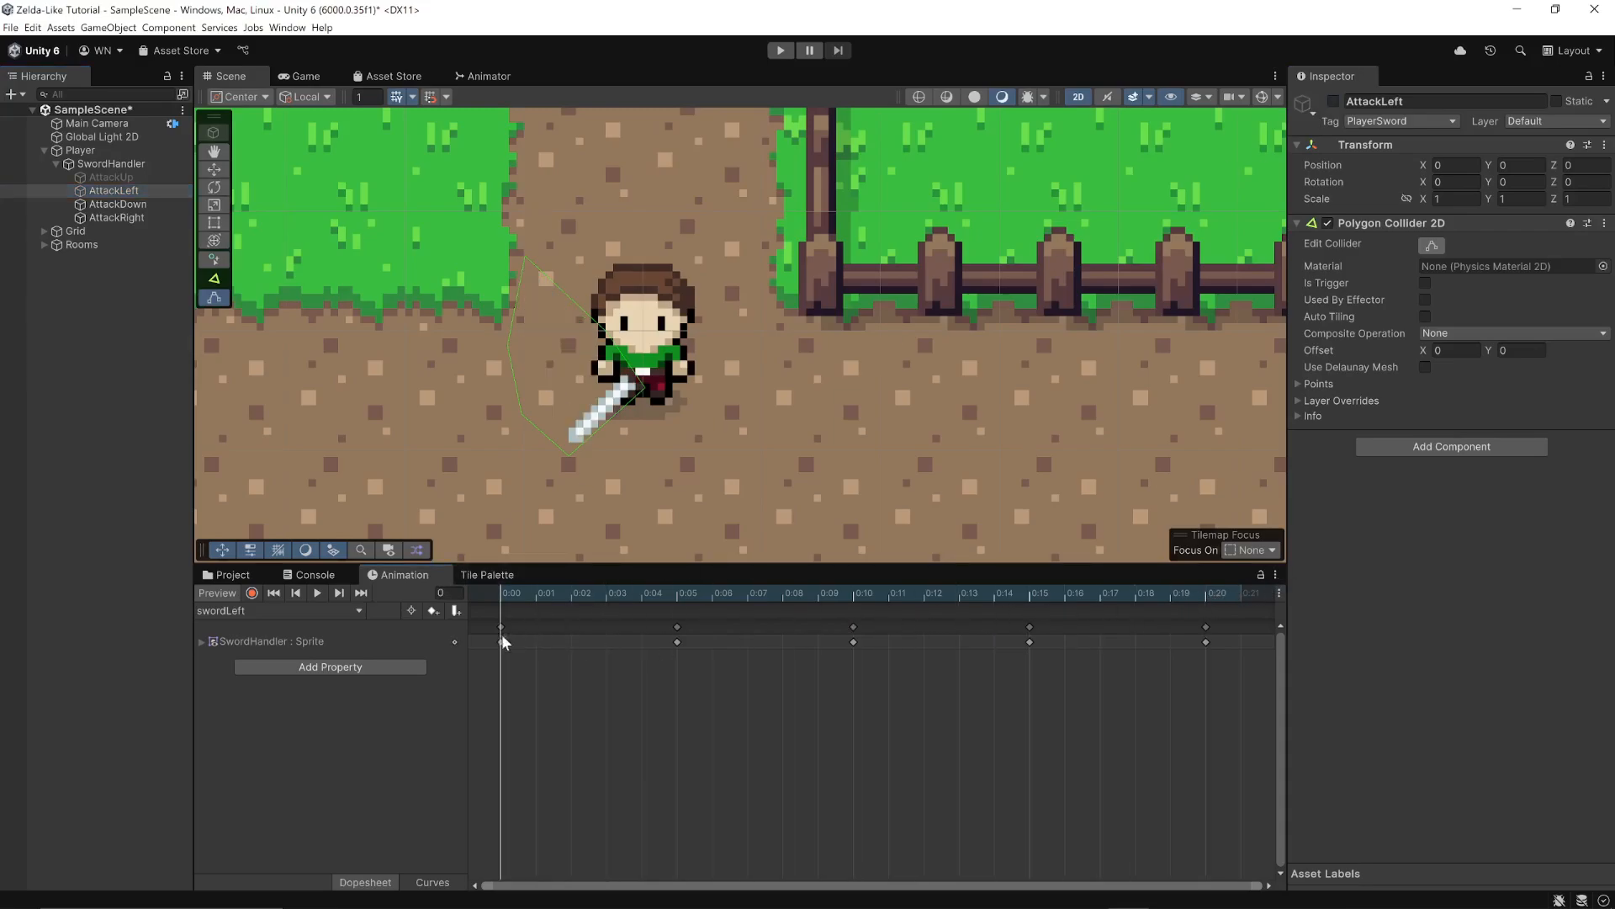
click(253, 592)
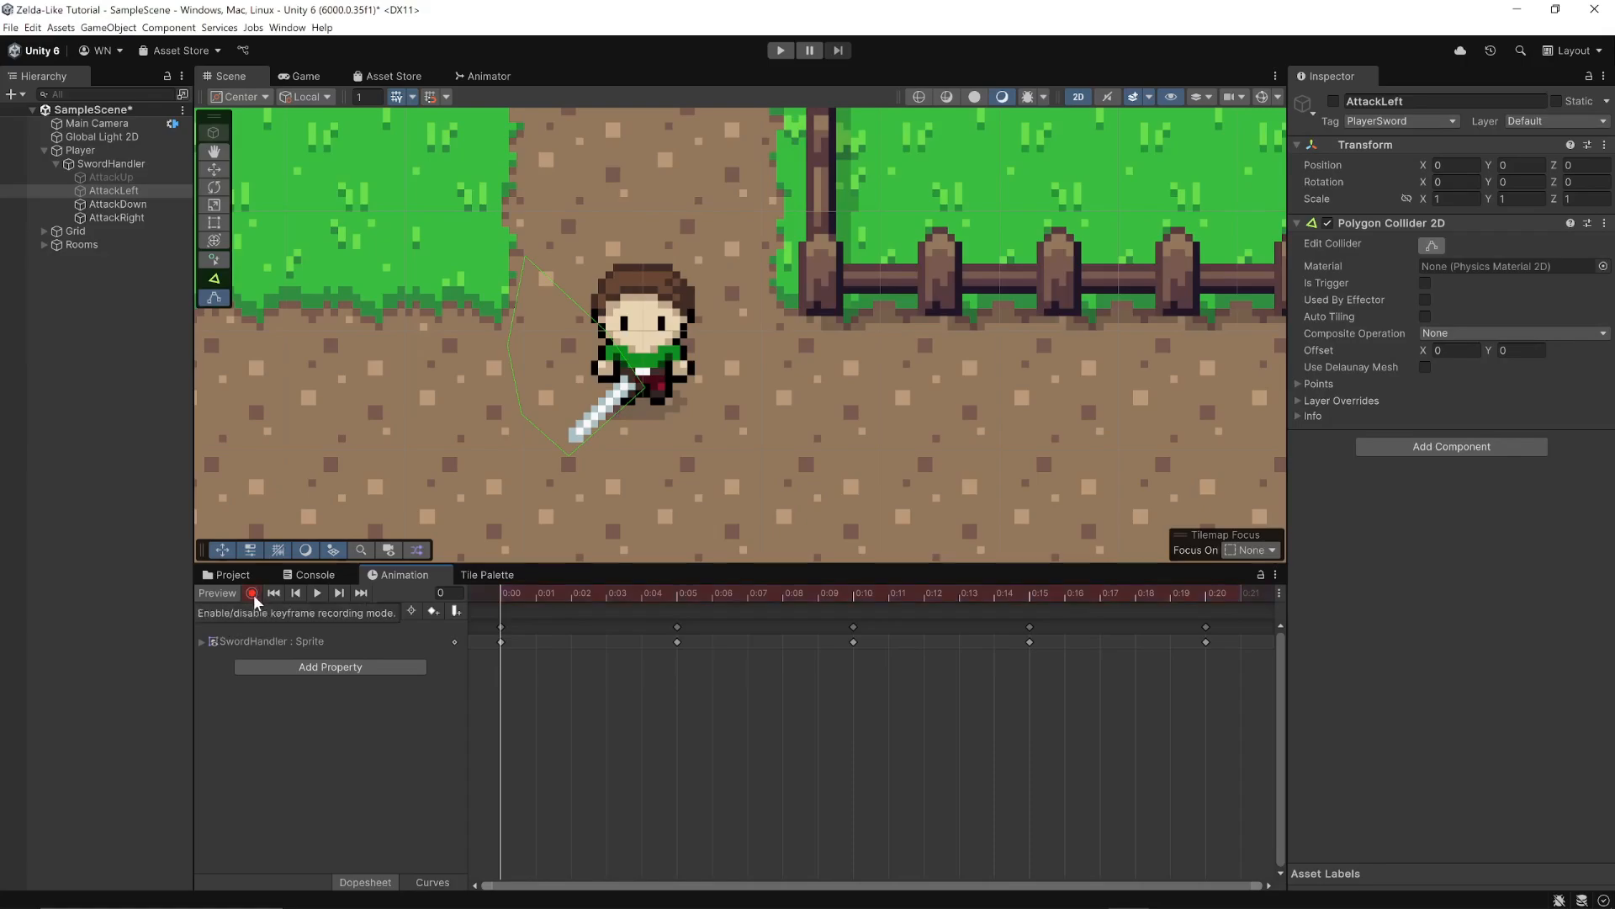
click(1333, 101)
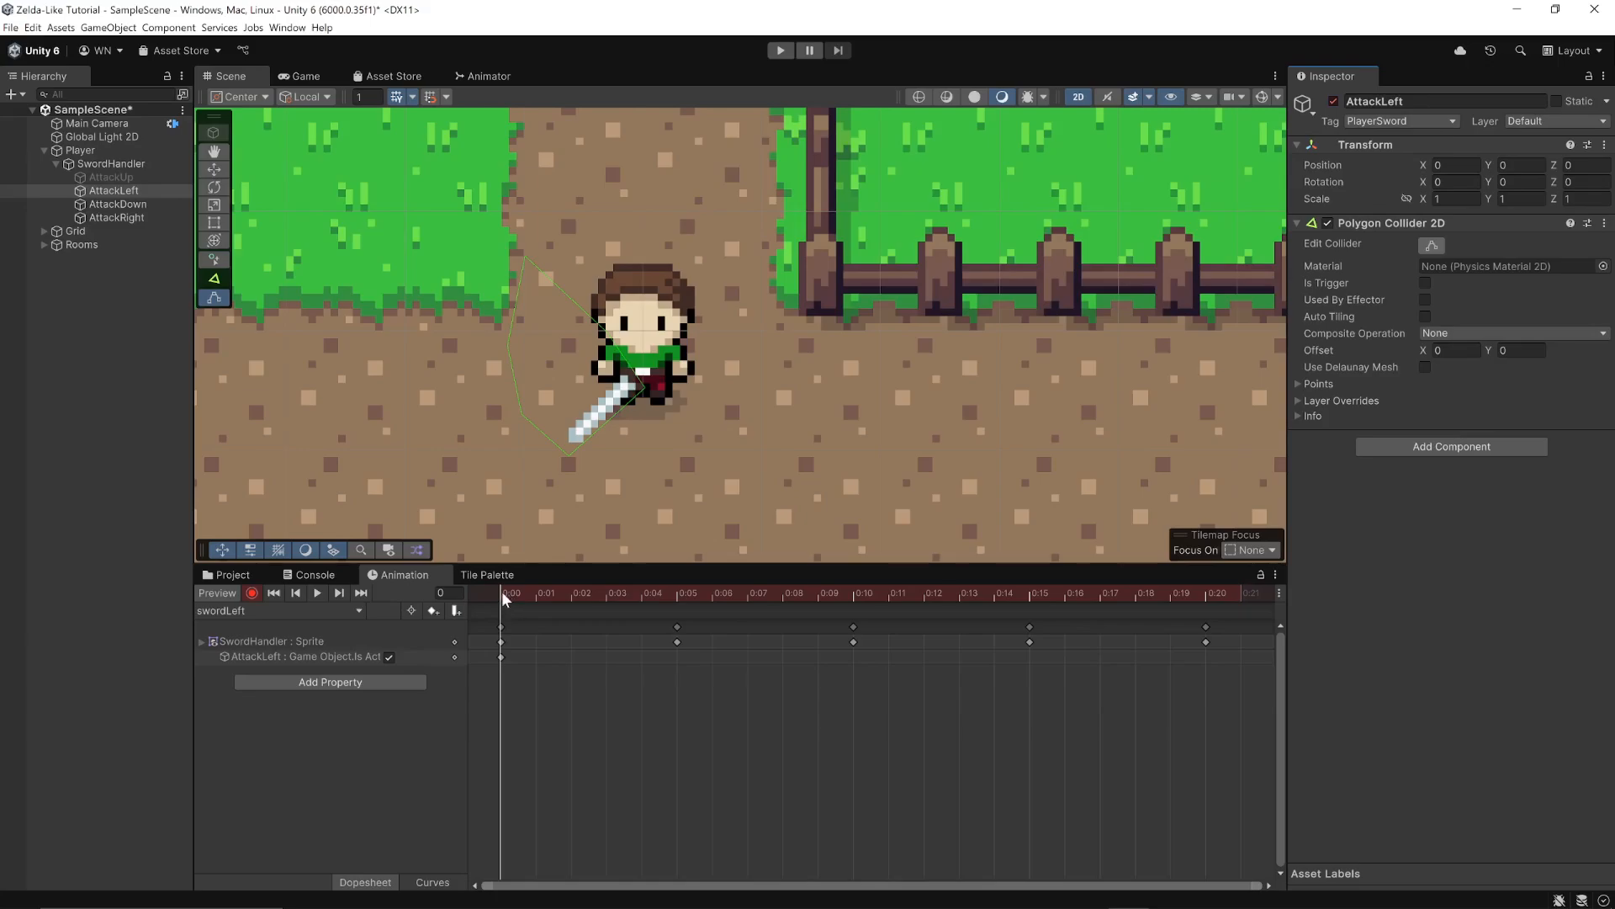
drag(498, 588, 1202, 594)
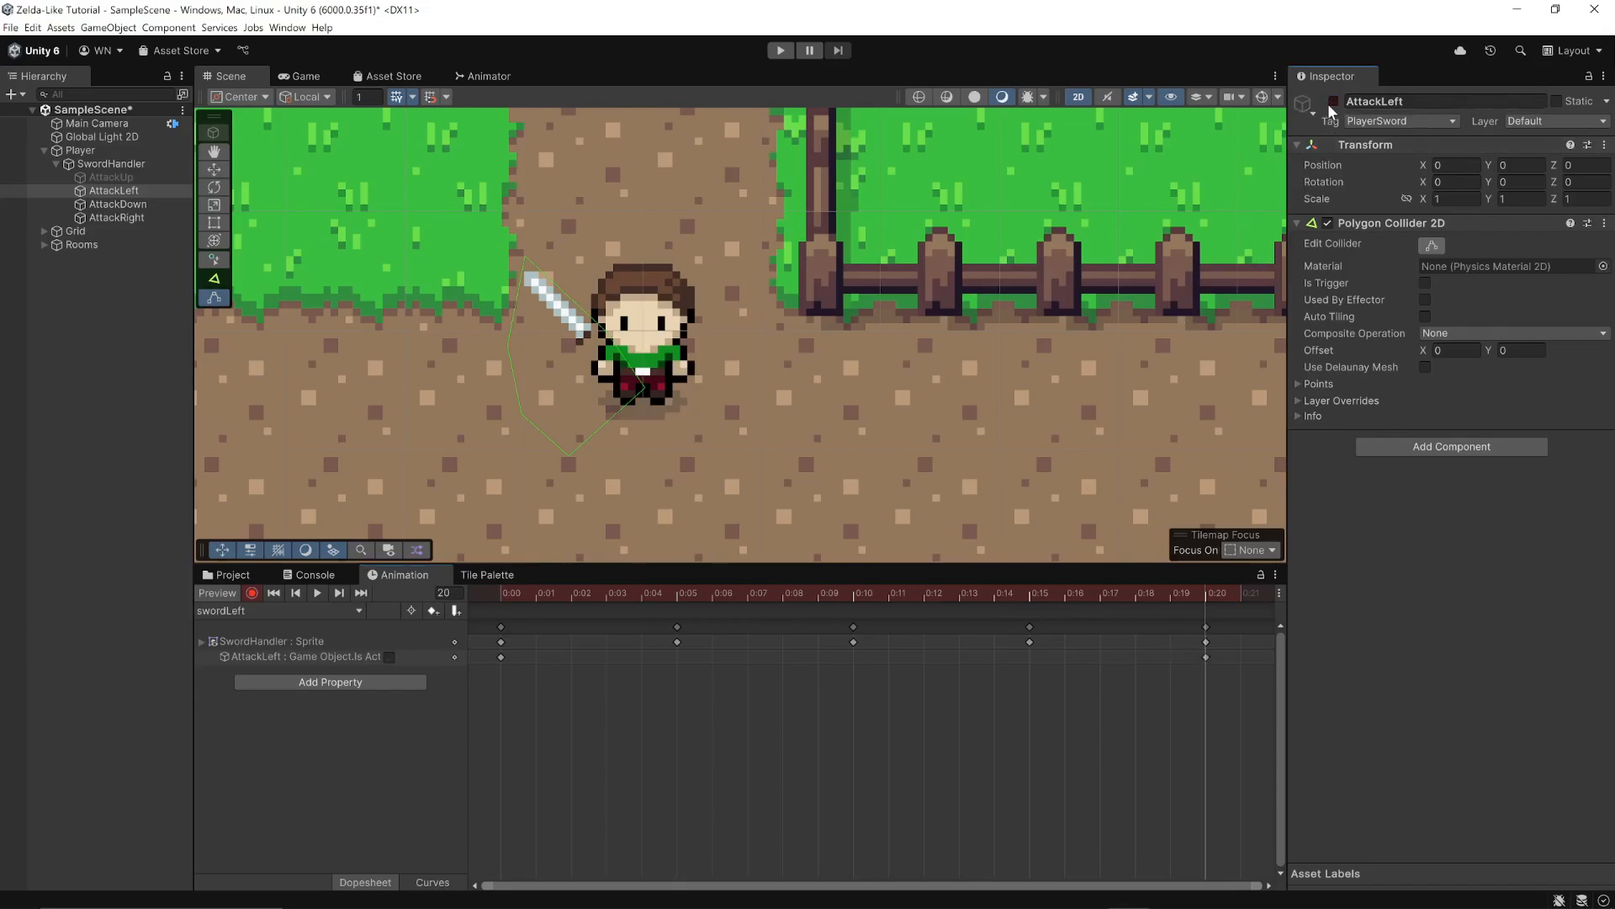
click(252, 592)
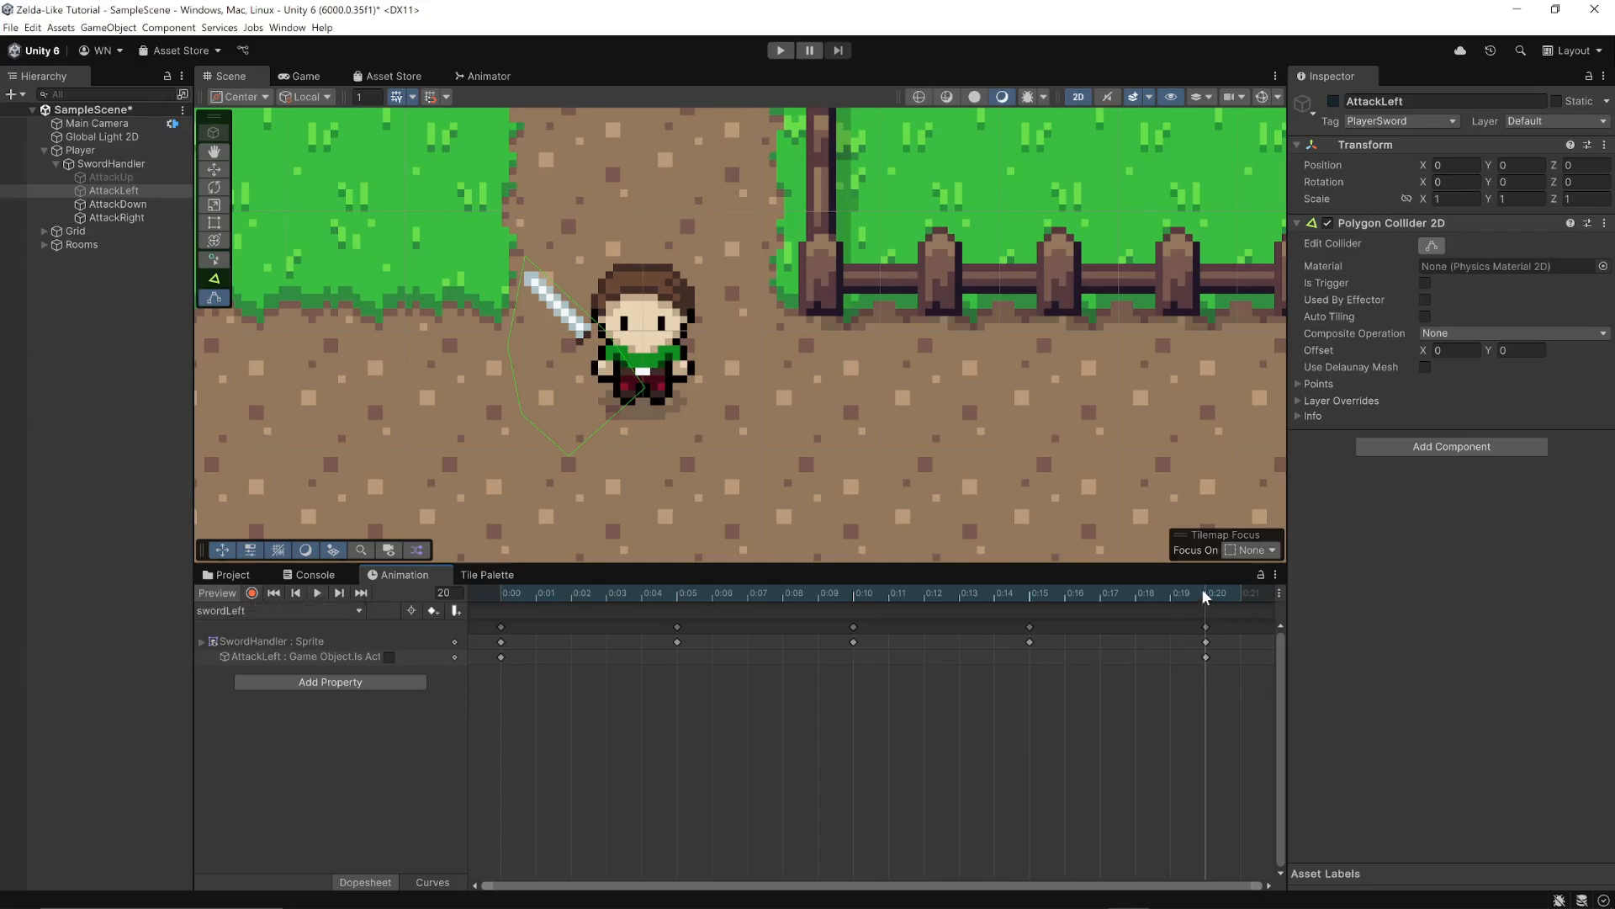
click(318, 592)
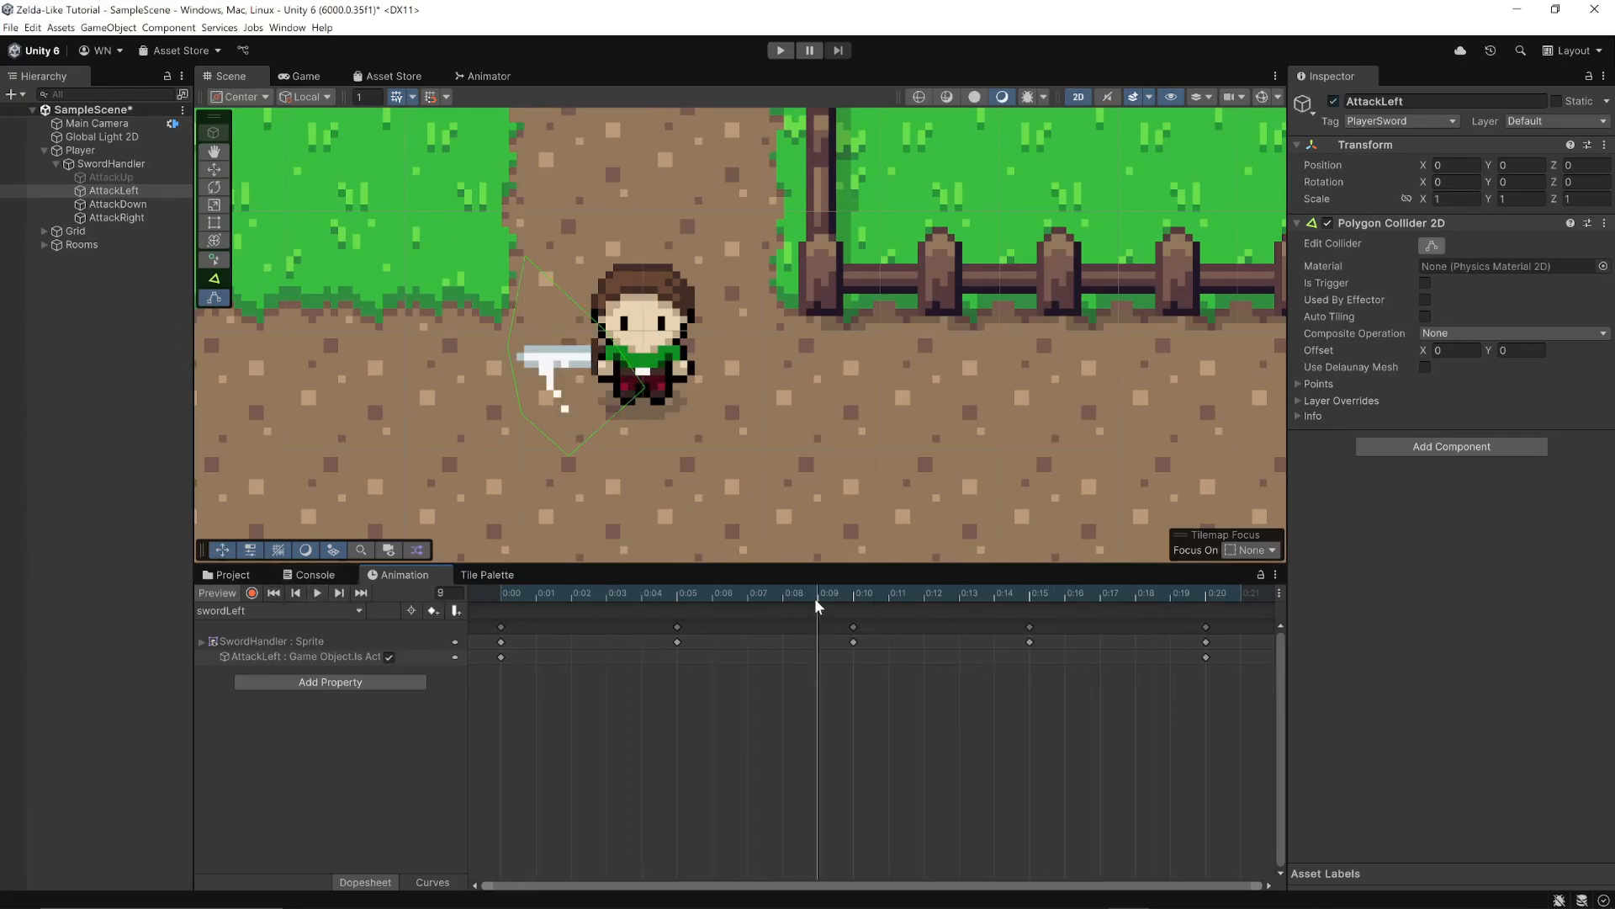
drag(815, 598, 478, 598)
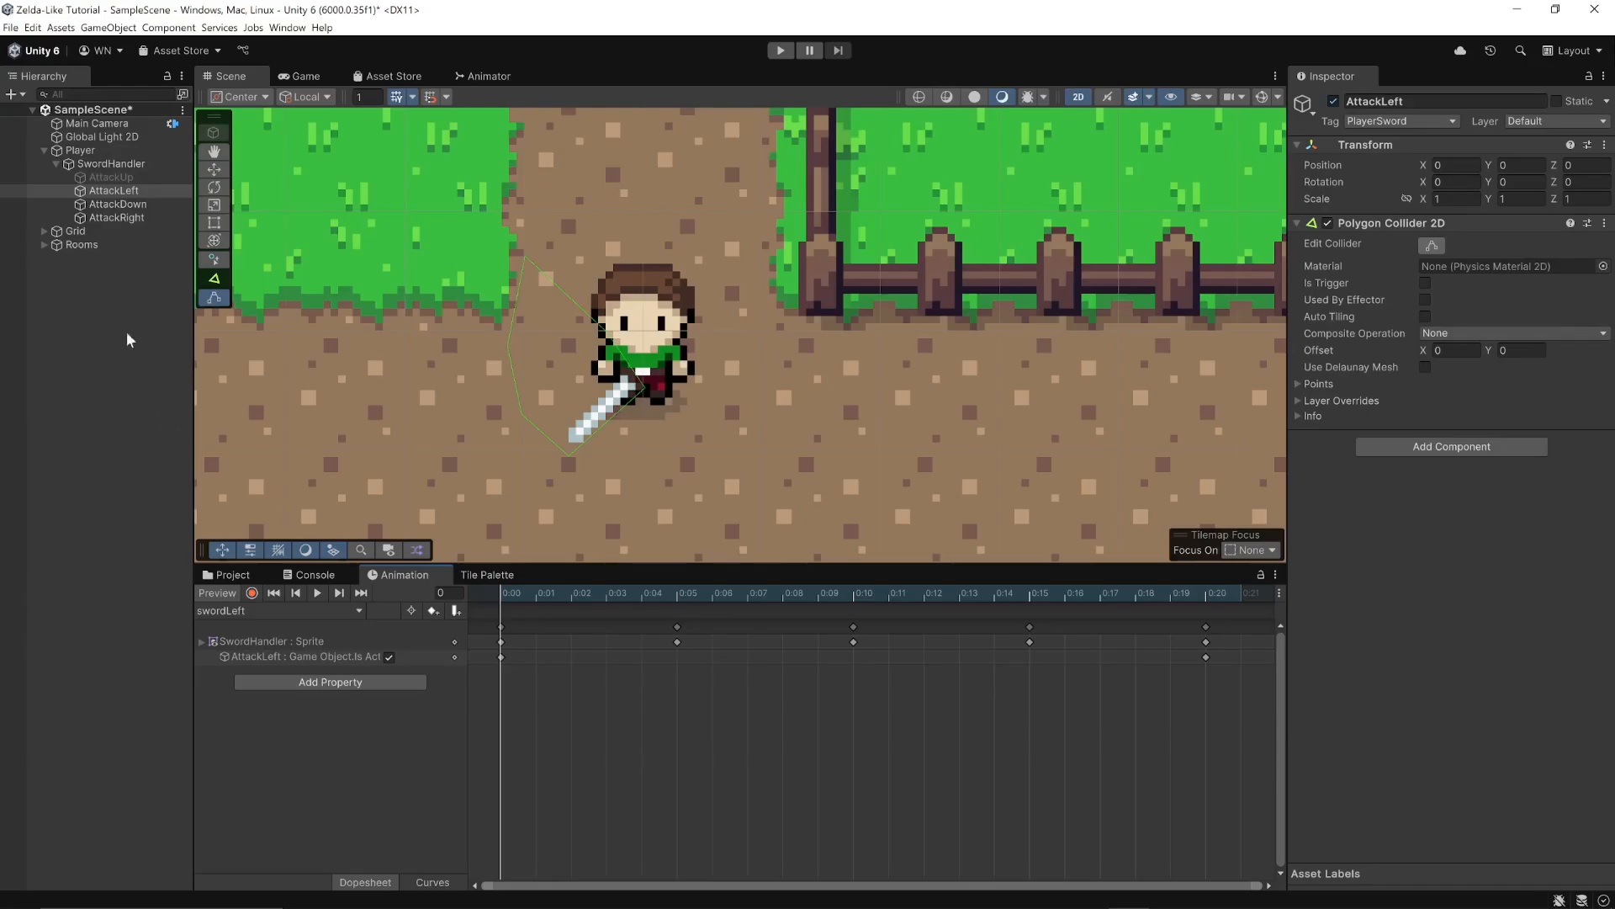
- Load the swordDown clip at frame 0 and add a Polygon Collider 2D component to AttackDown
click(128, 204)
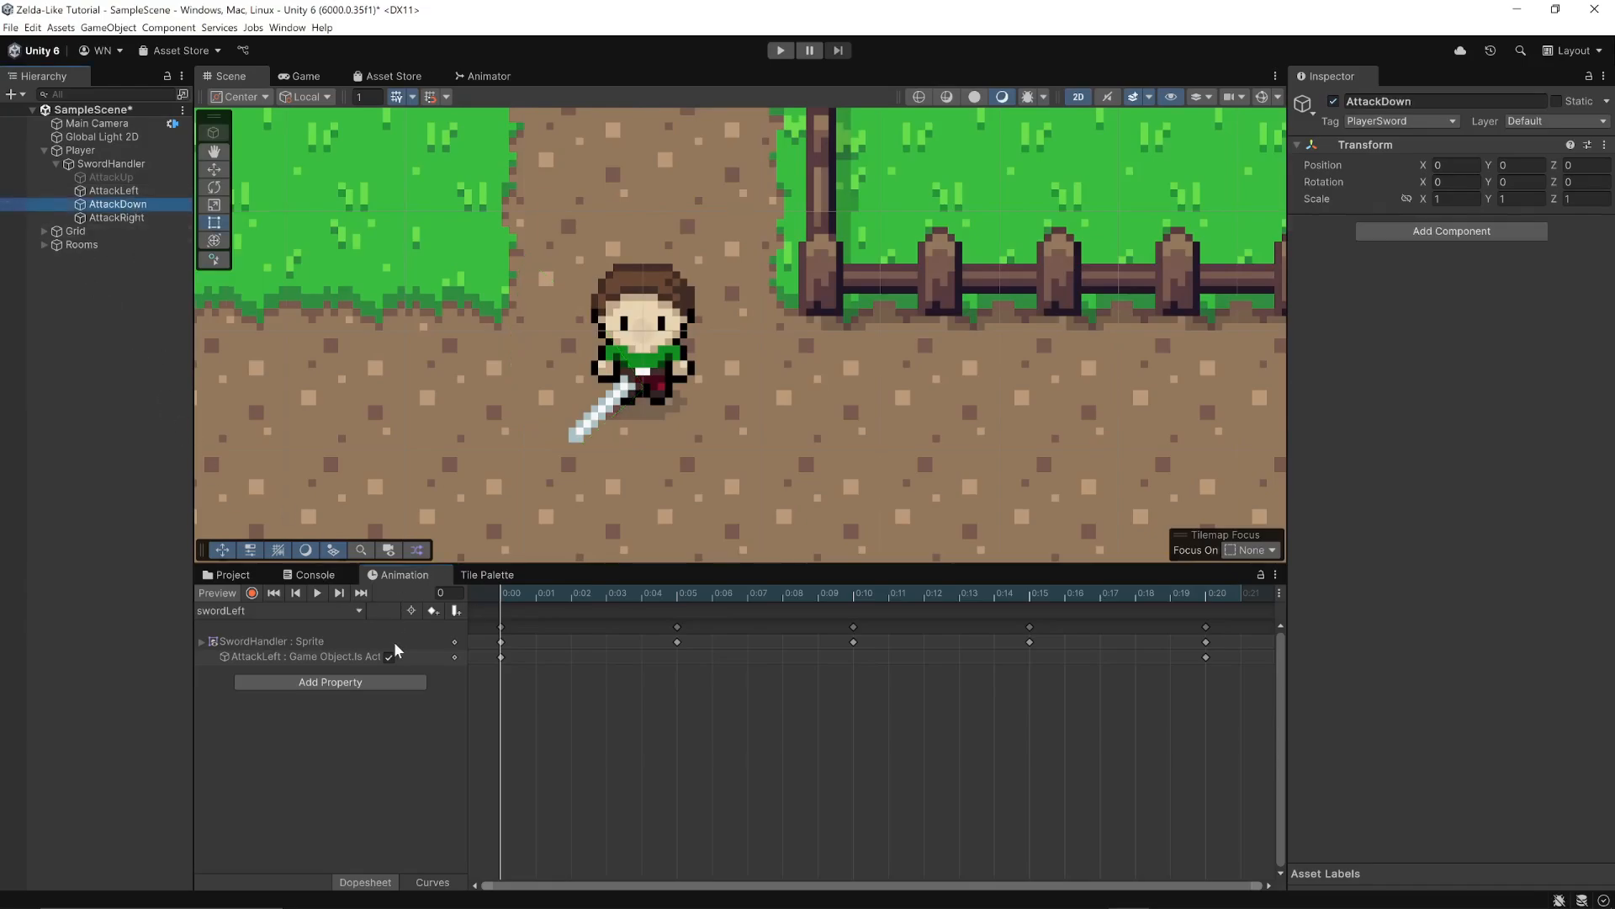
click(359, 611)
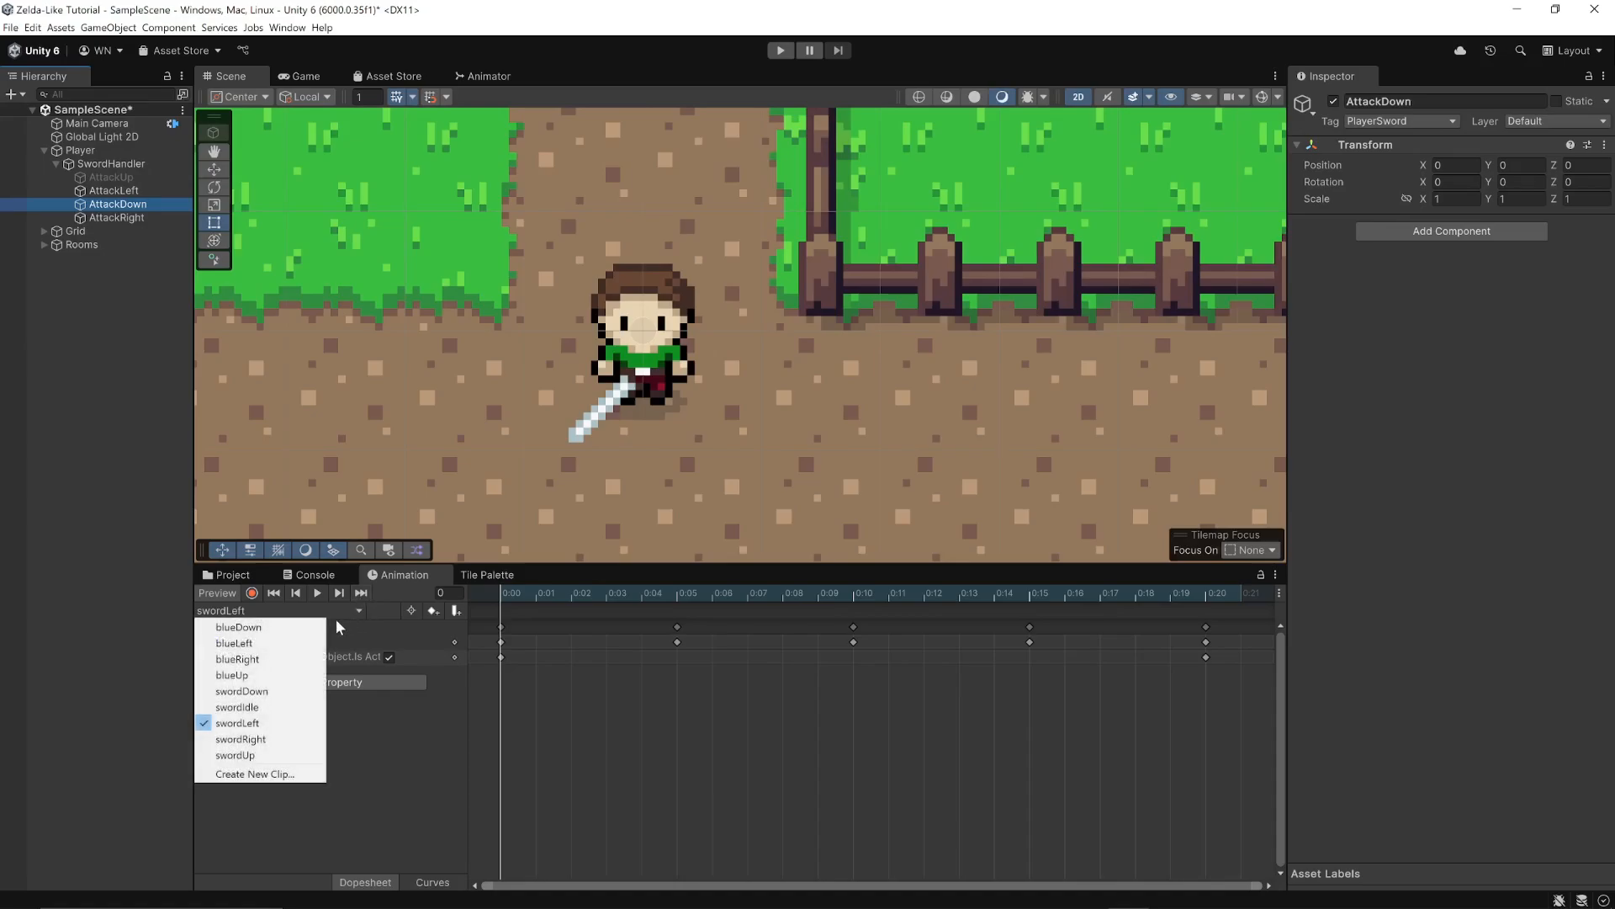
click(277, 691)
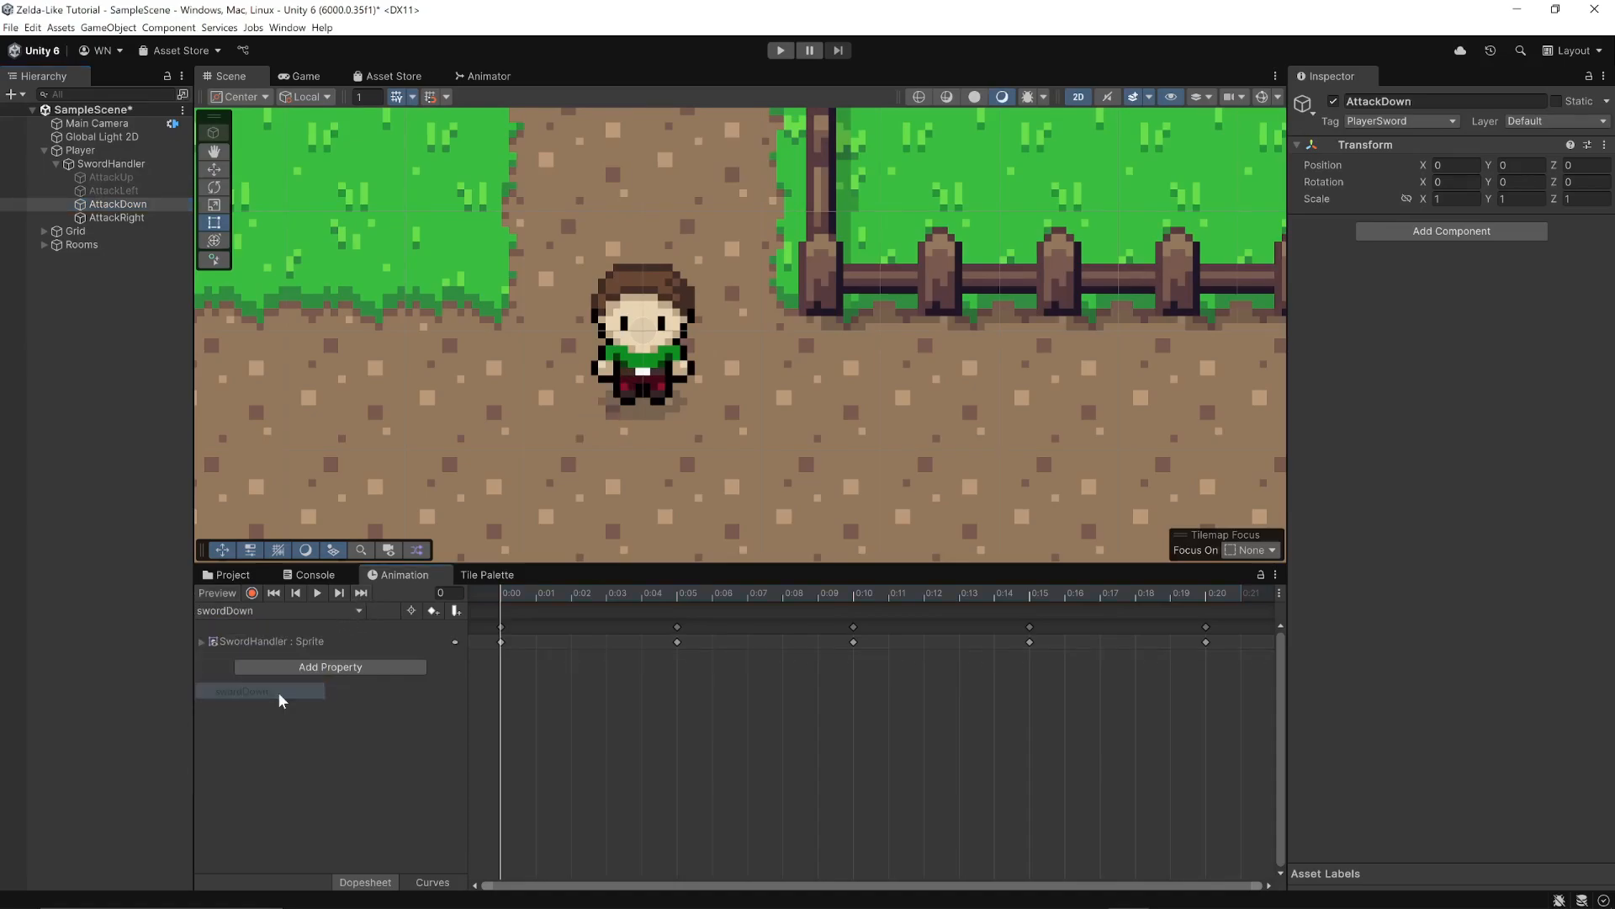
click(1464, 236)
click(1447, 290)
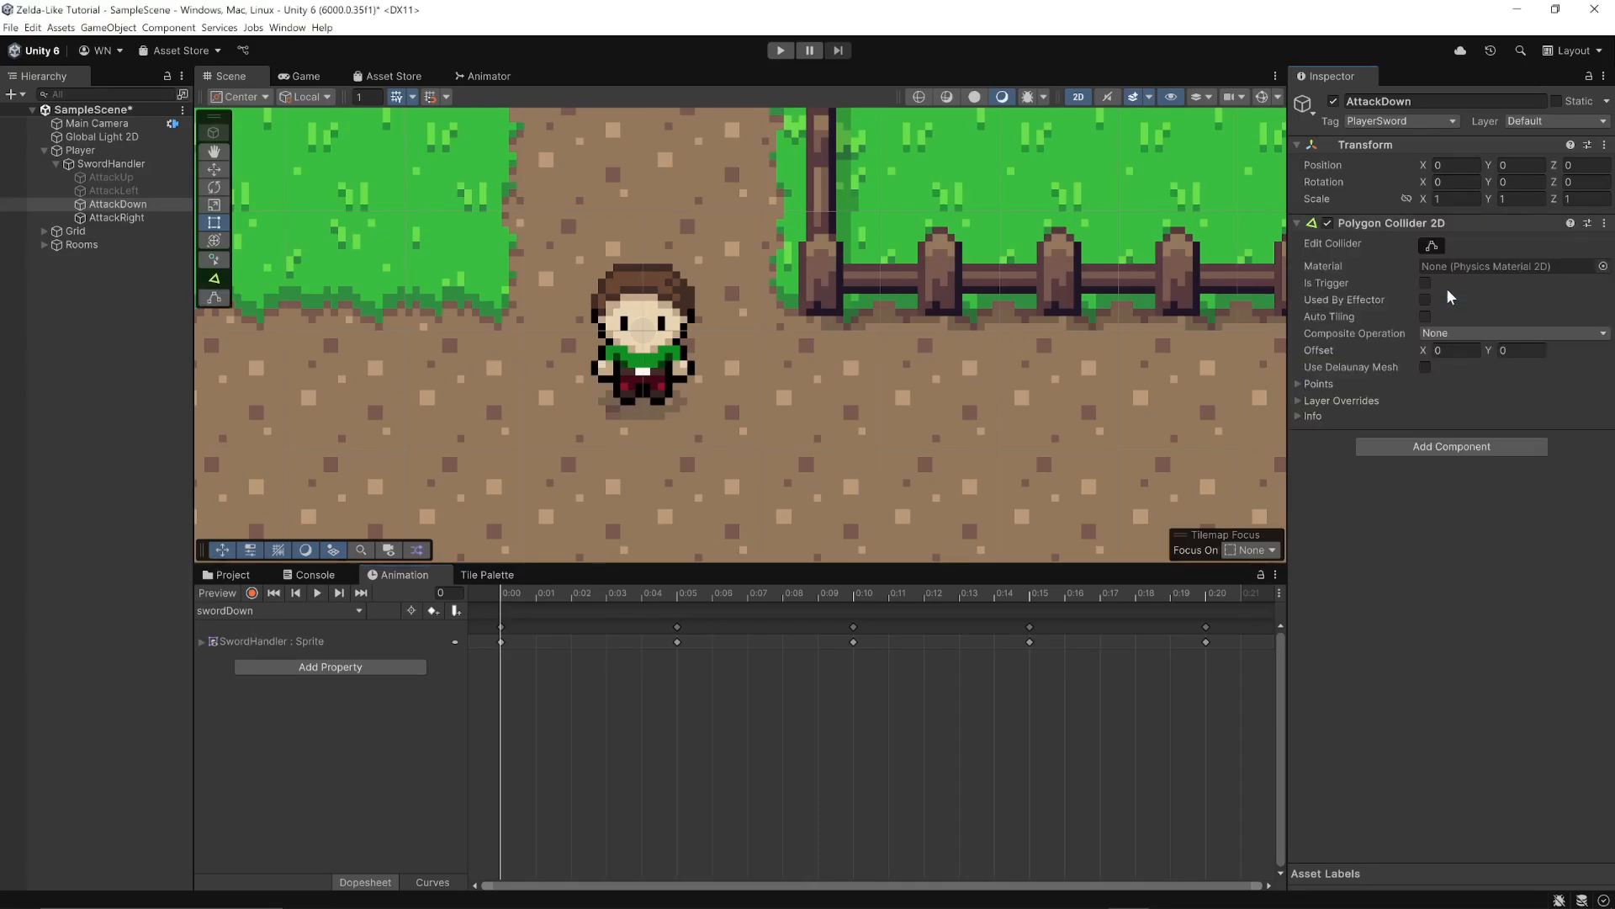
click(498, 588)
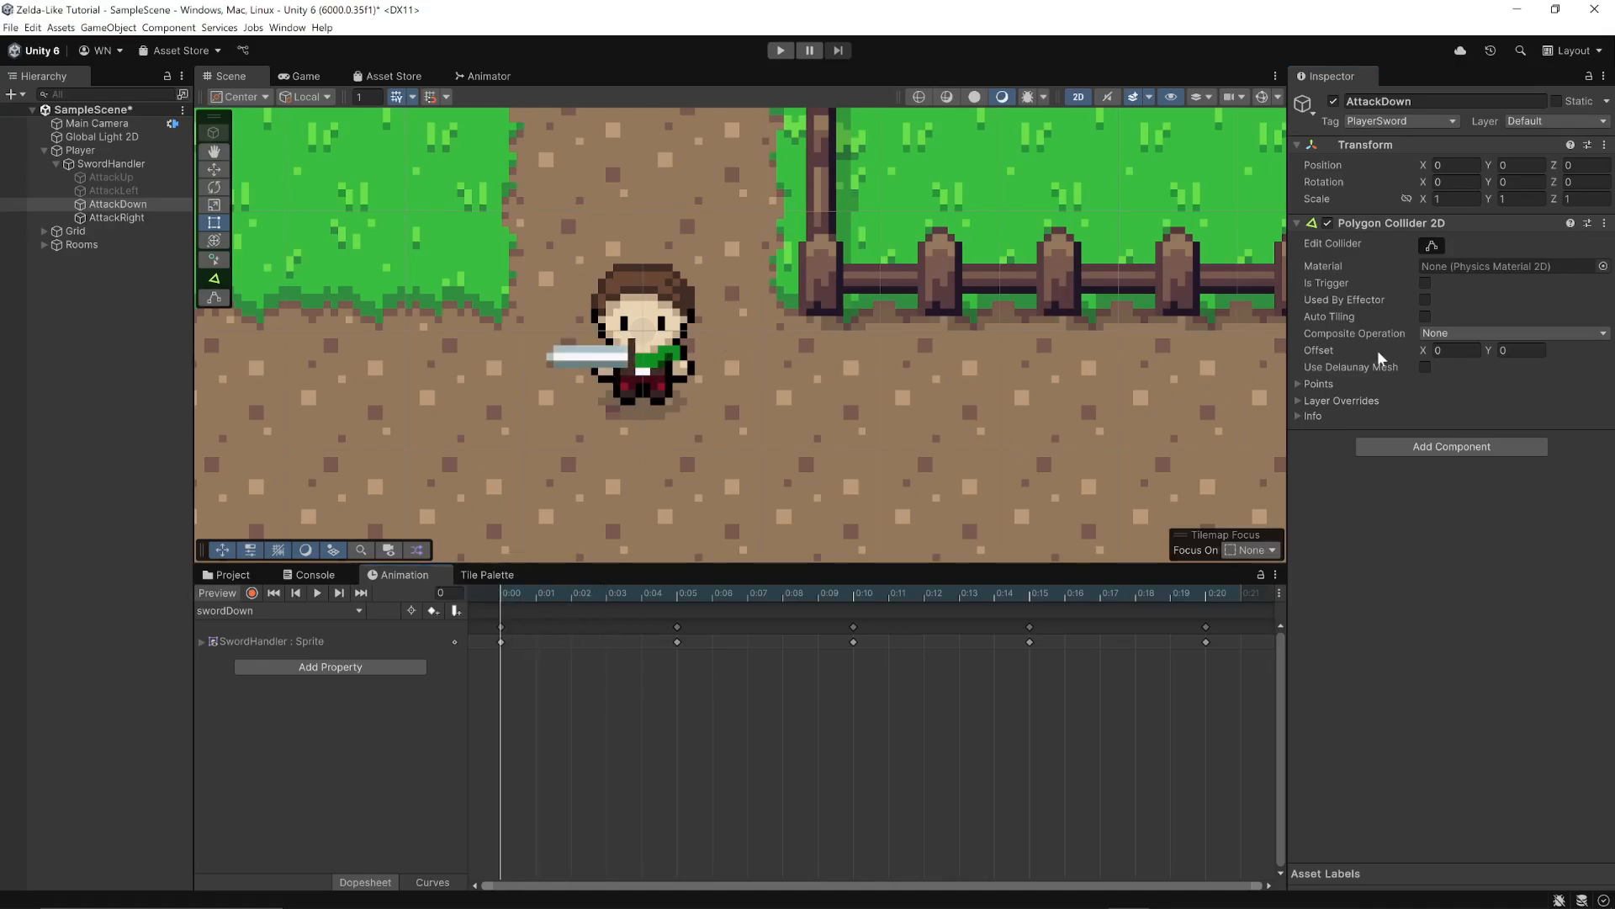
- Edit AttackDown's polygon collider, moving its top point down to the character's chest and its left point to the sword tip at frame 0
click(1431, 245)
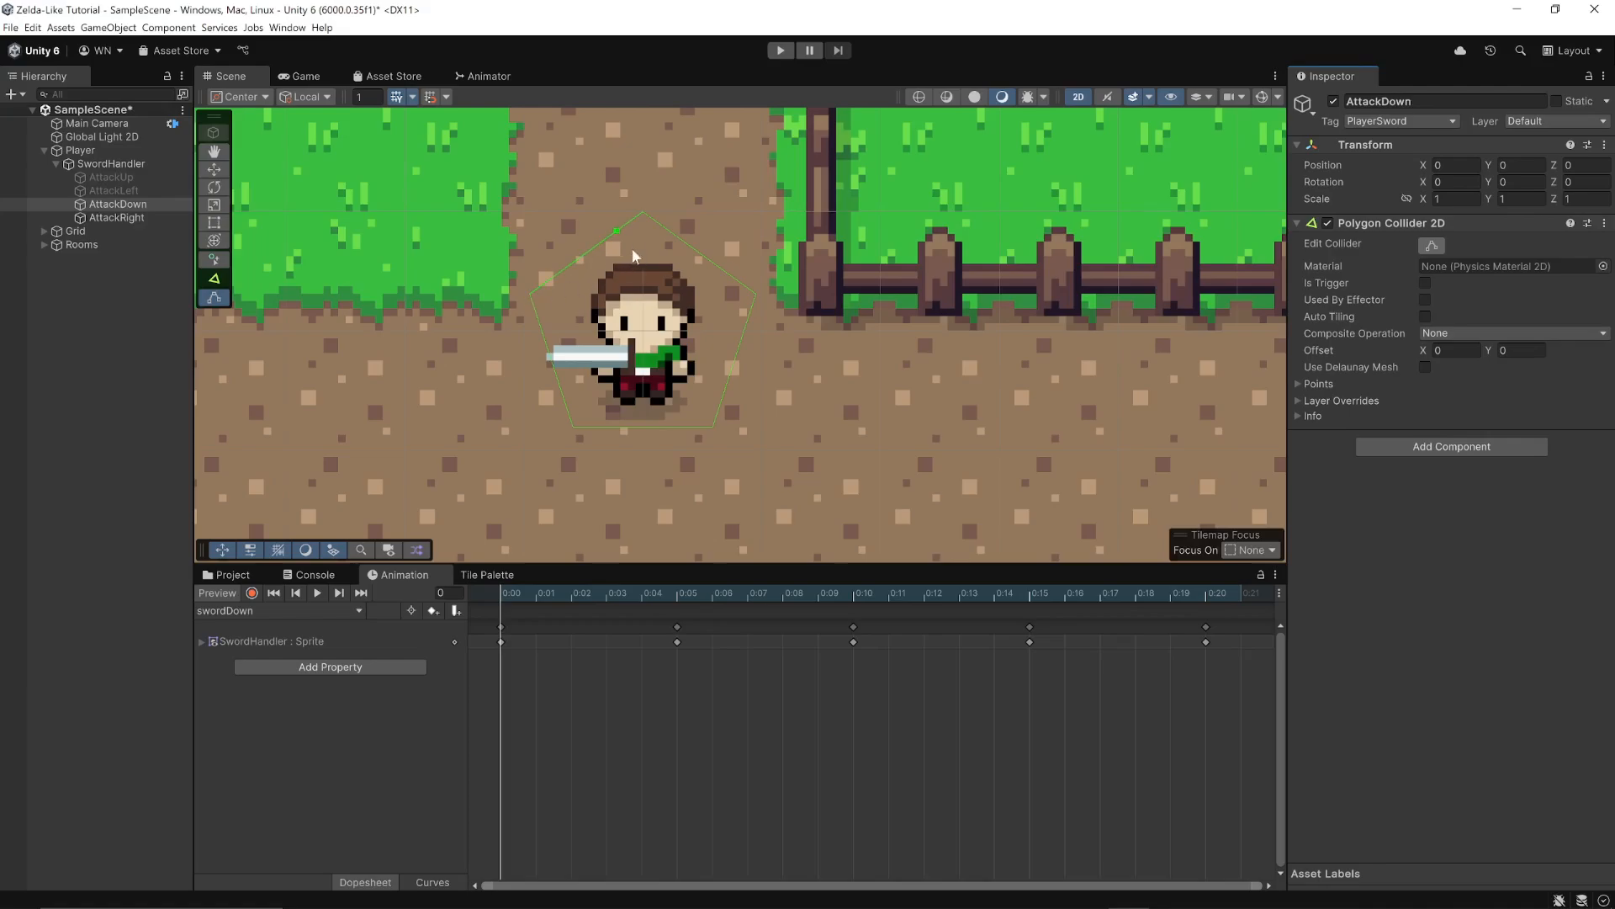
drag(645, 228, 650, 257)
ctrl+click(652, 253)
drag(649, 221, 644, 336)
drag(534, 358, 534, 353)
- Fit AttackDown's lower-left collider point to the sword at frame 5 and its two right-side points at frame 10, and check the full swing
drag(501, 590, 674, 591)
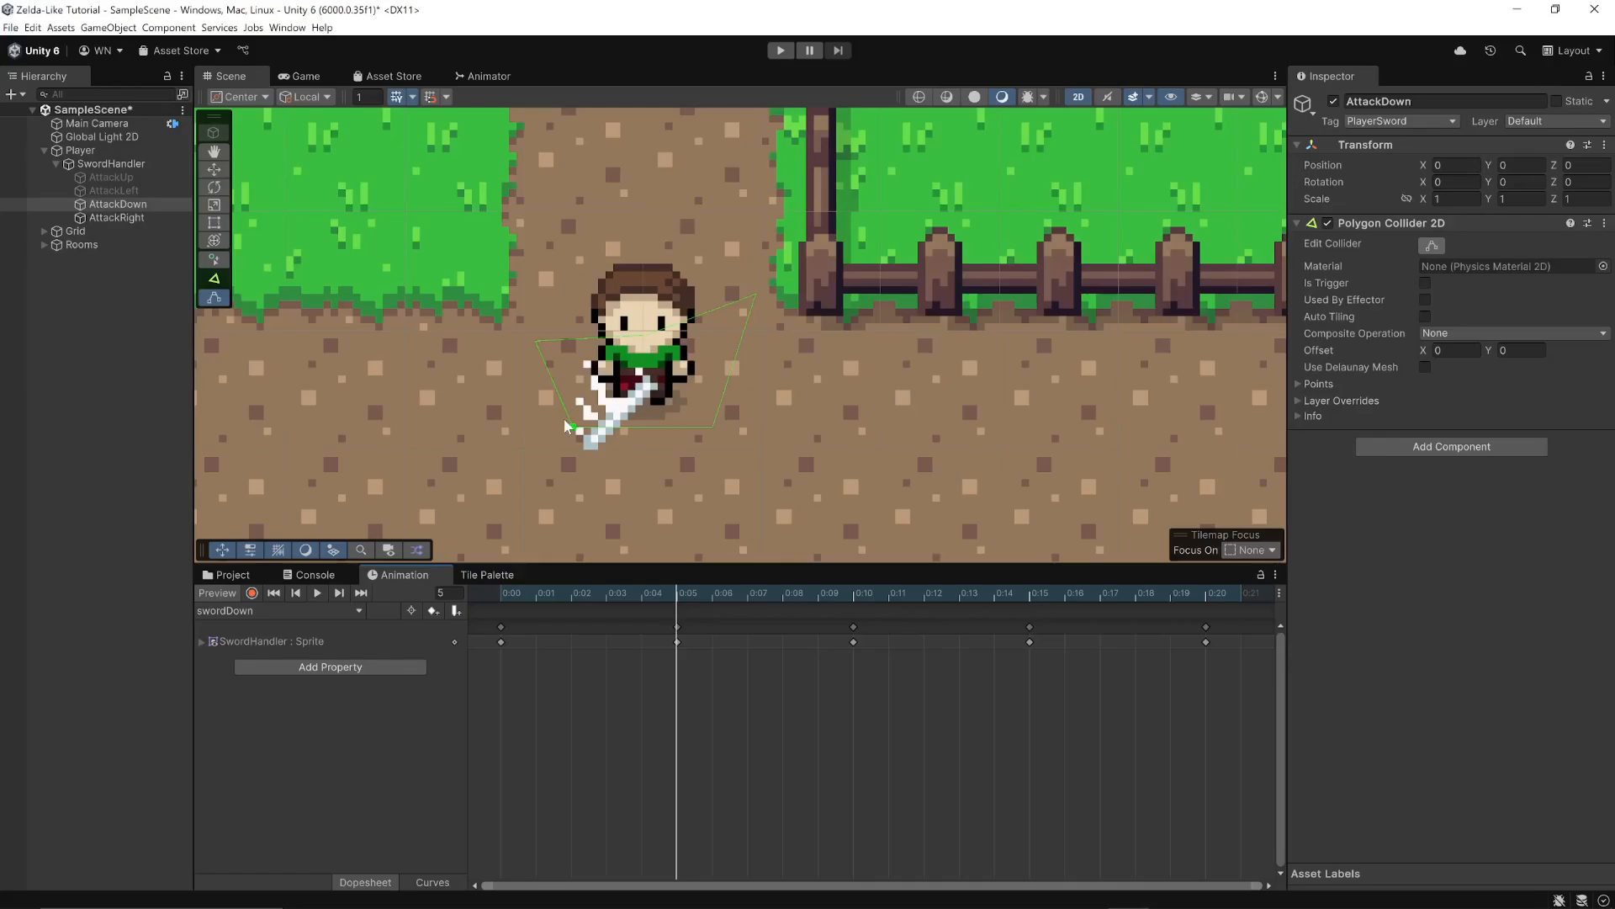
drag(573, 431, 580, 463)
drag(678, 594, 862, 593)
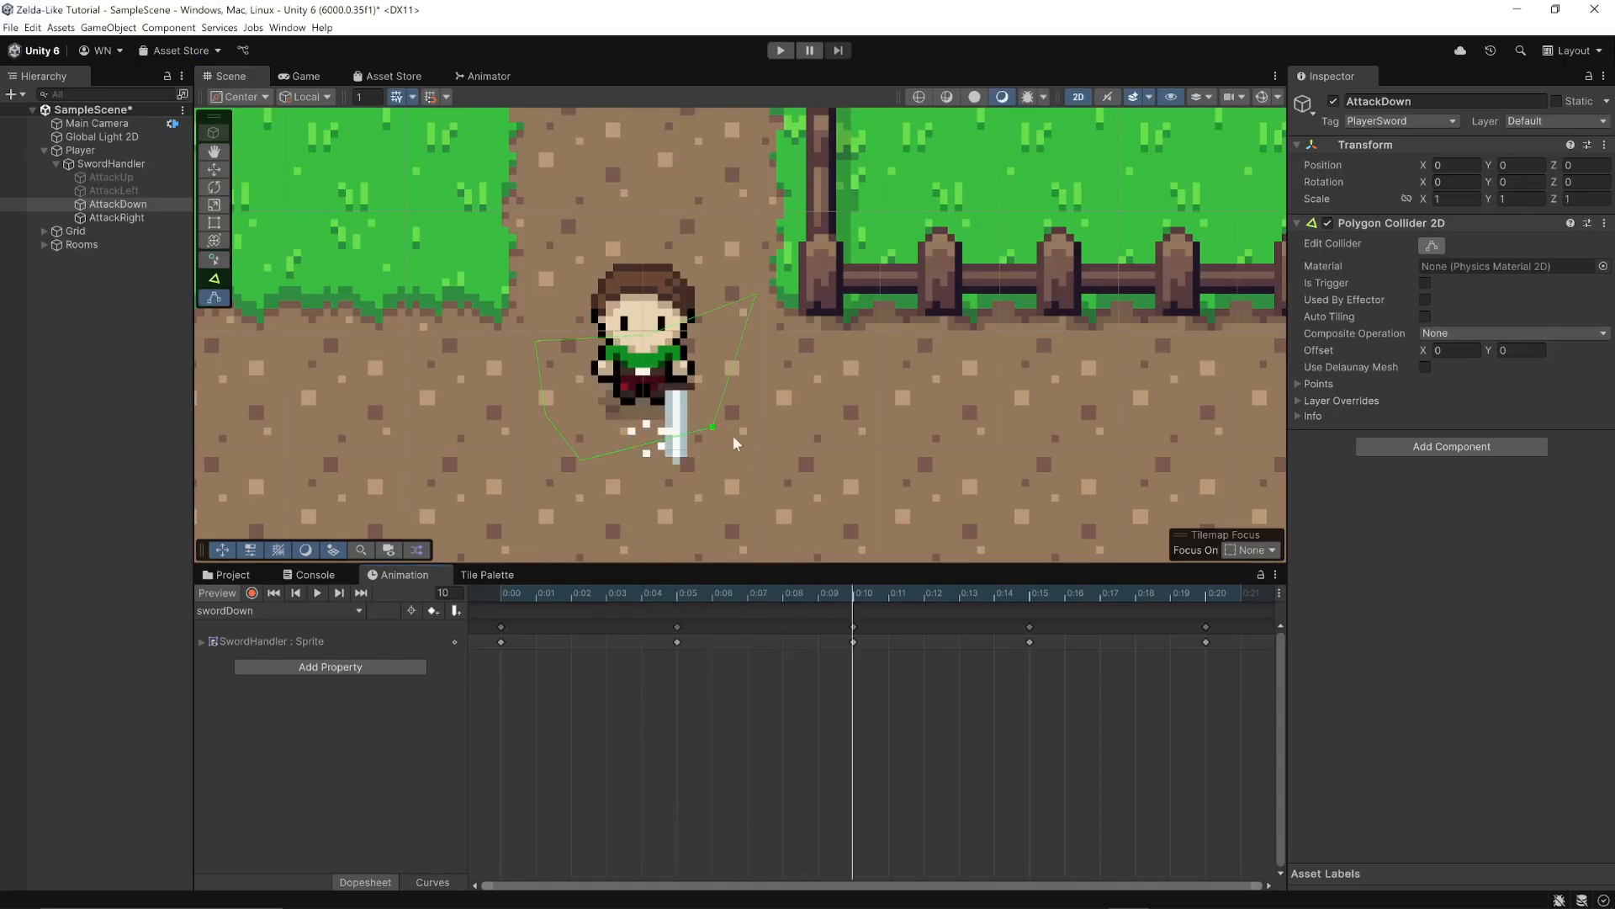
drag(710, 436, 692, 476)
drag(755, 296, 688, 360)
drag(851, 591, 1159, 600)
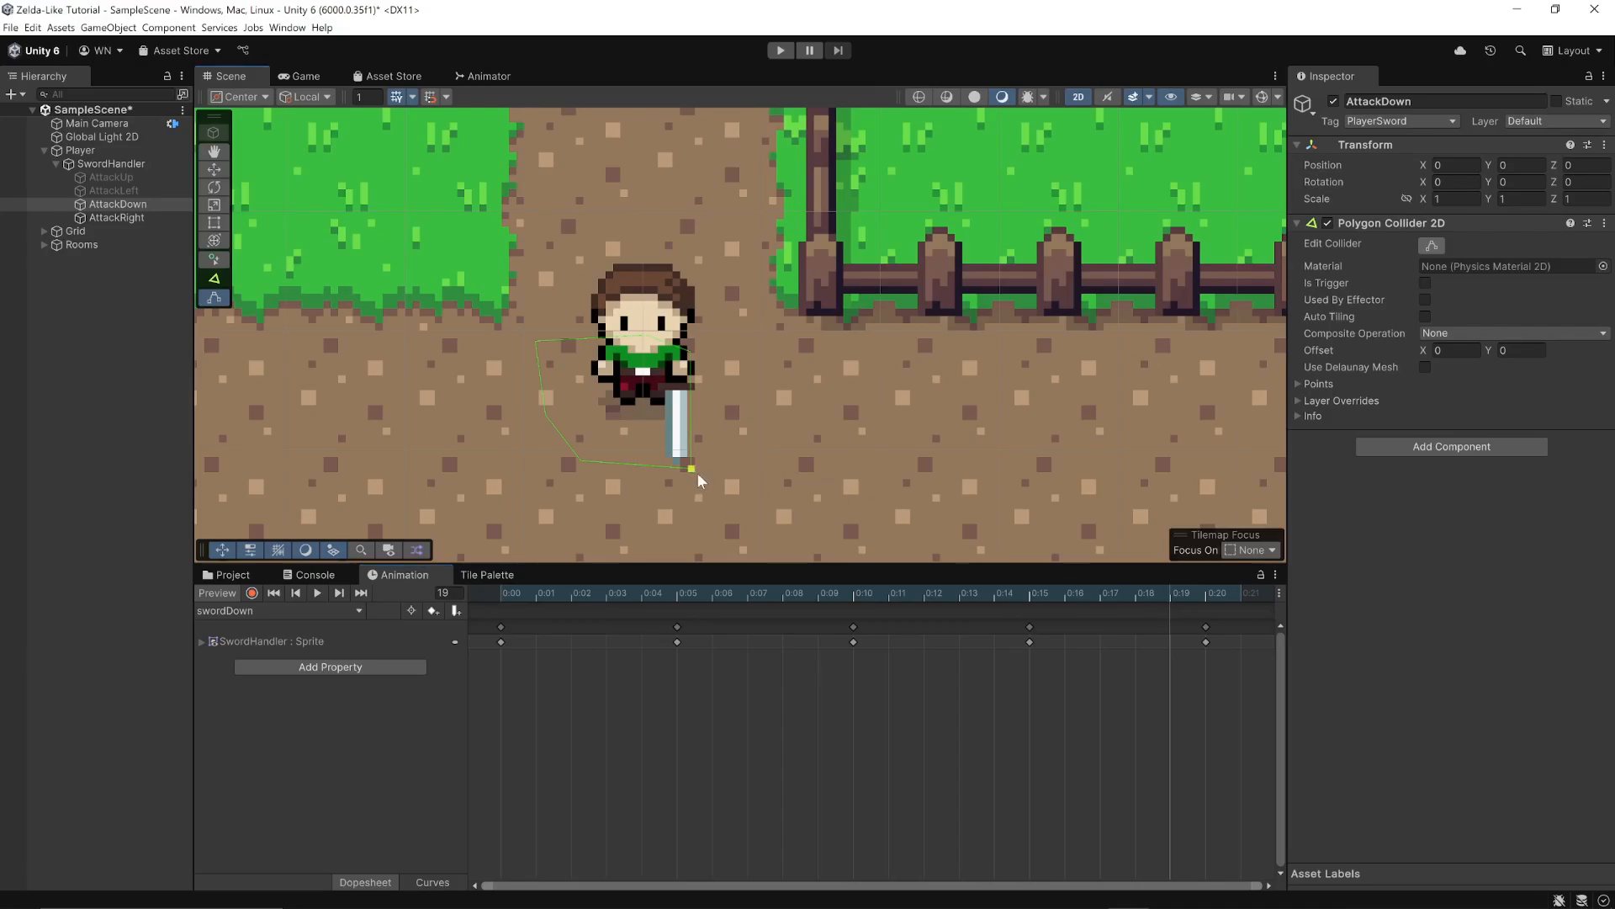
drag(696, 472, 698, 472)
drag(1169, 587, 478, 599)
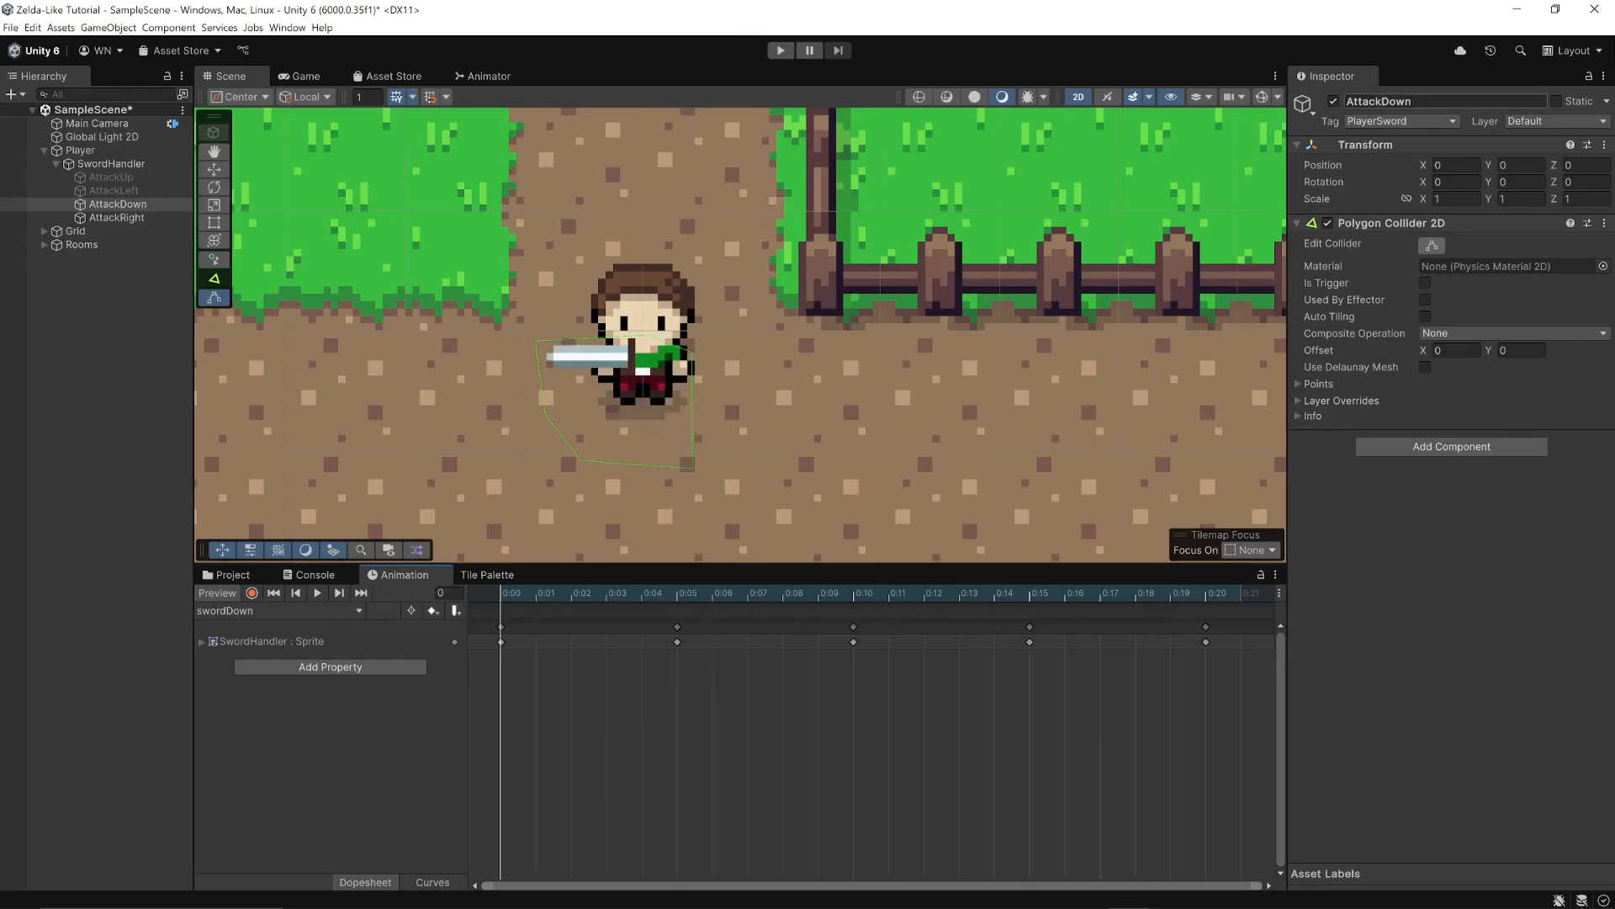
- Deactivate AttackDown by default, and record it active at frame 0 and inactive at frame 20 in swordDown
click(1333, 101)
click(252, 592)
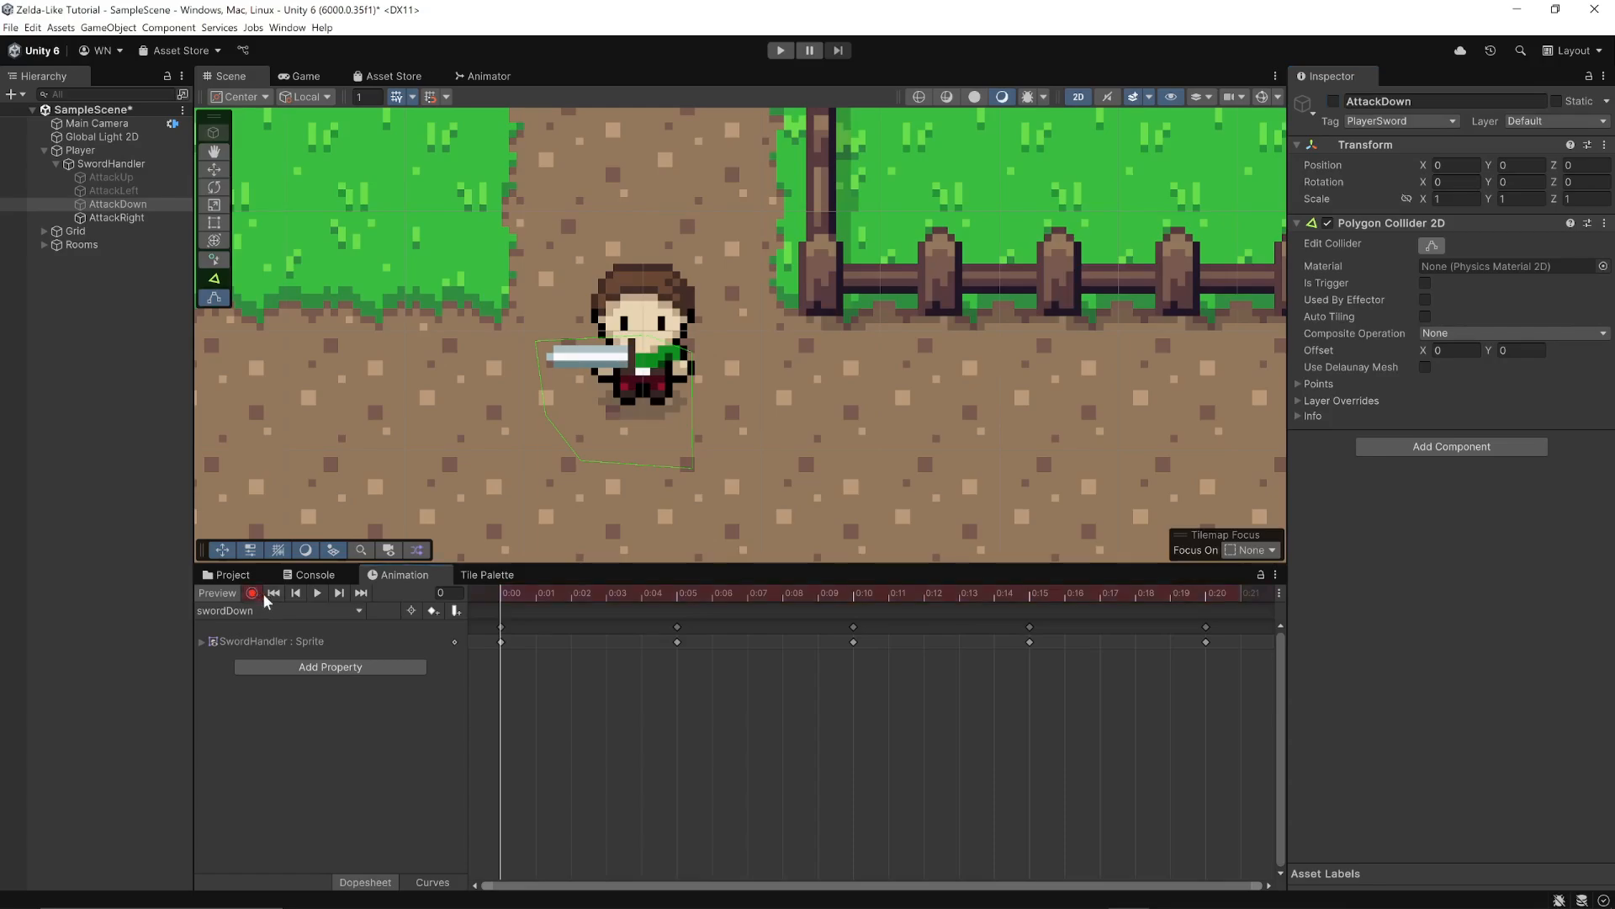
click(1334, 101)
drag(497, 592, 1198, 619)
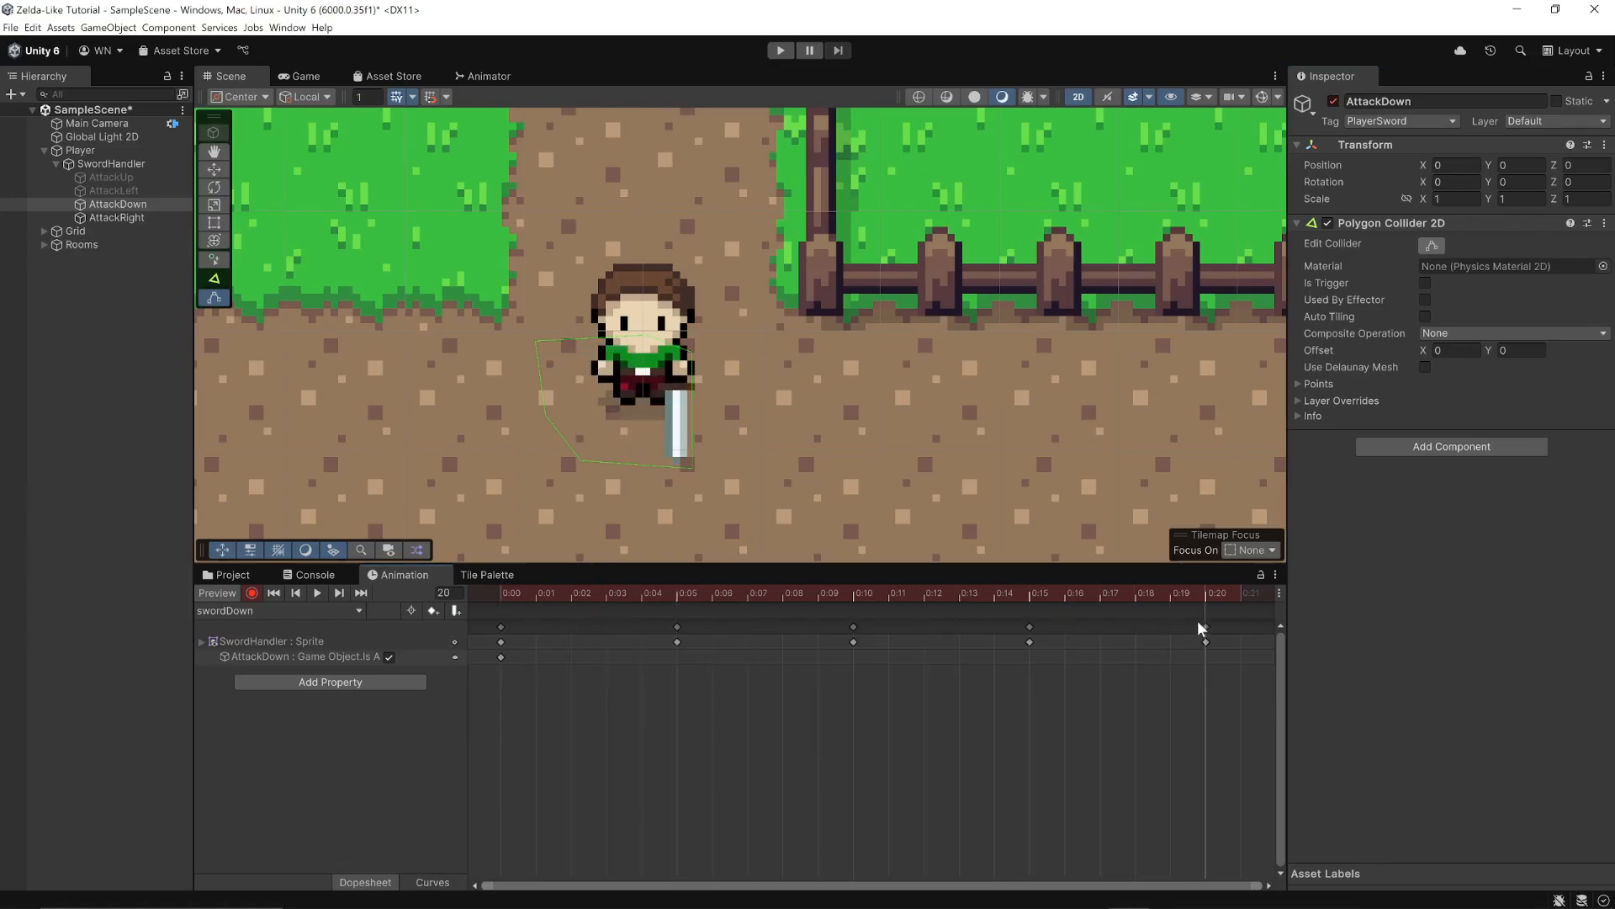
click(1332, 101)
click(252, 593)
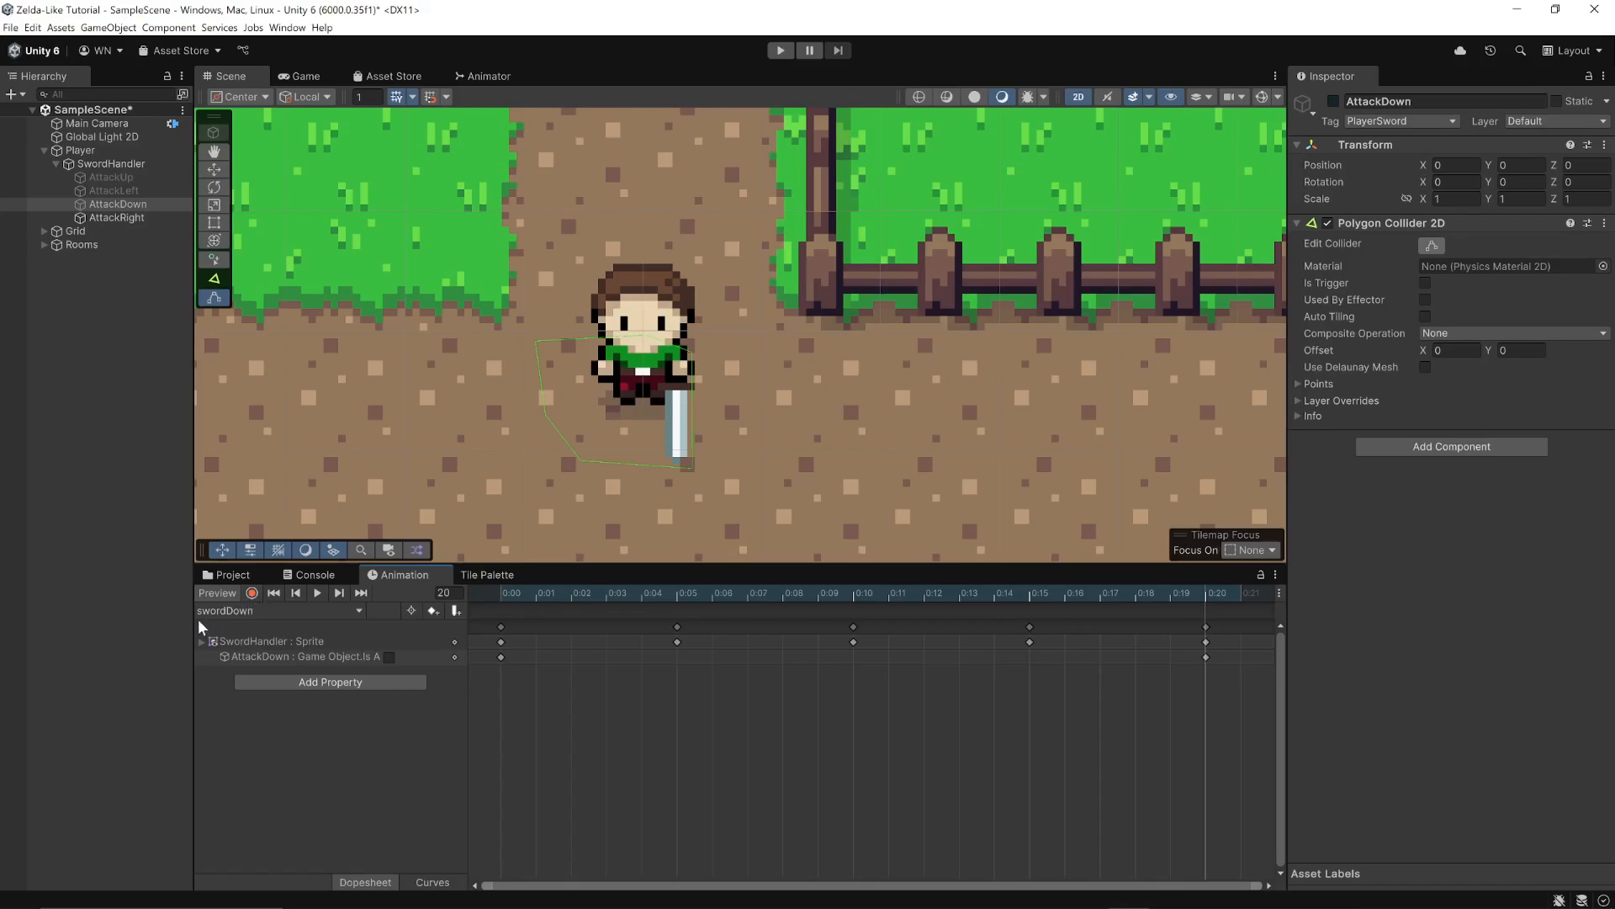
- Load the swordRight clip at frame 0 and add a Polygon Collider 2D component to AttackRight
click(114, 218)
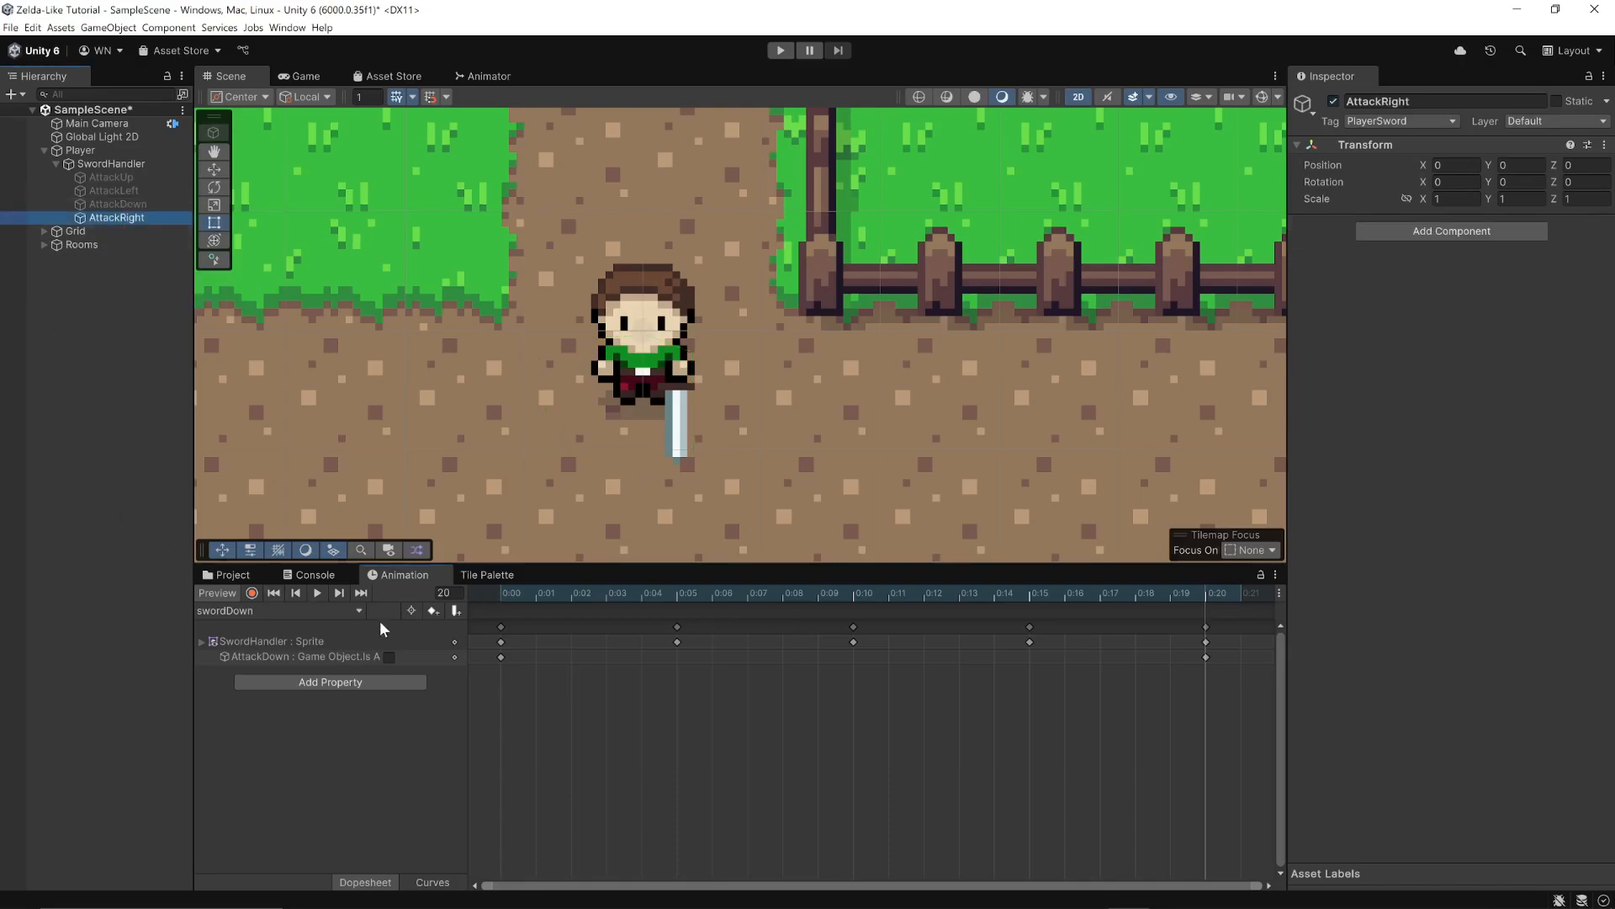
click(358, 609)
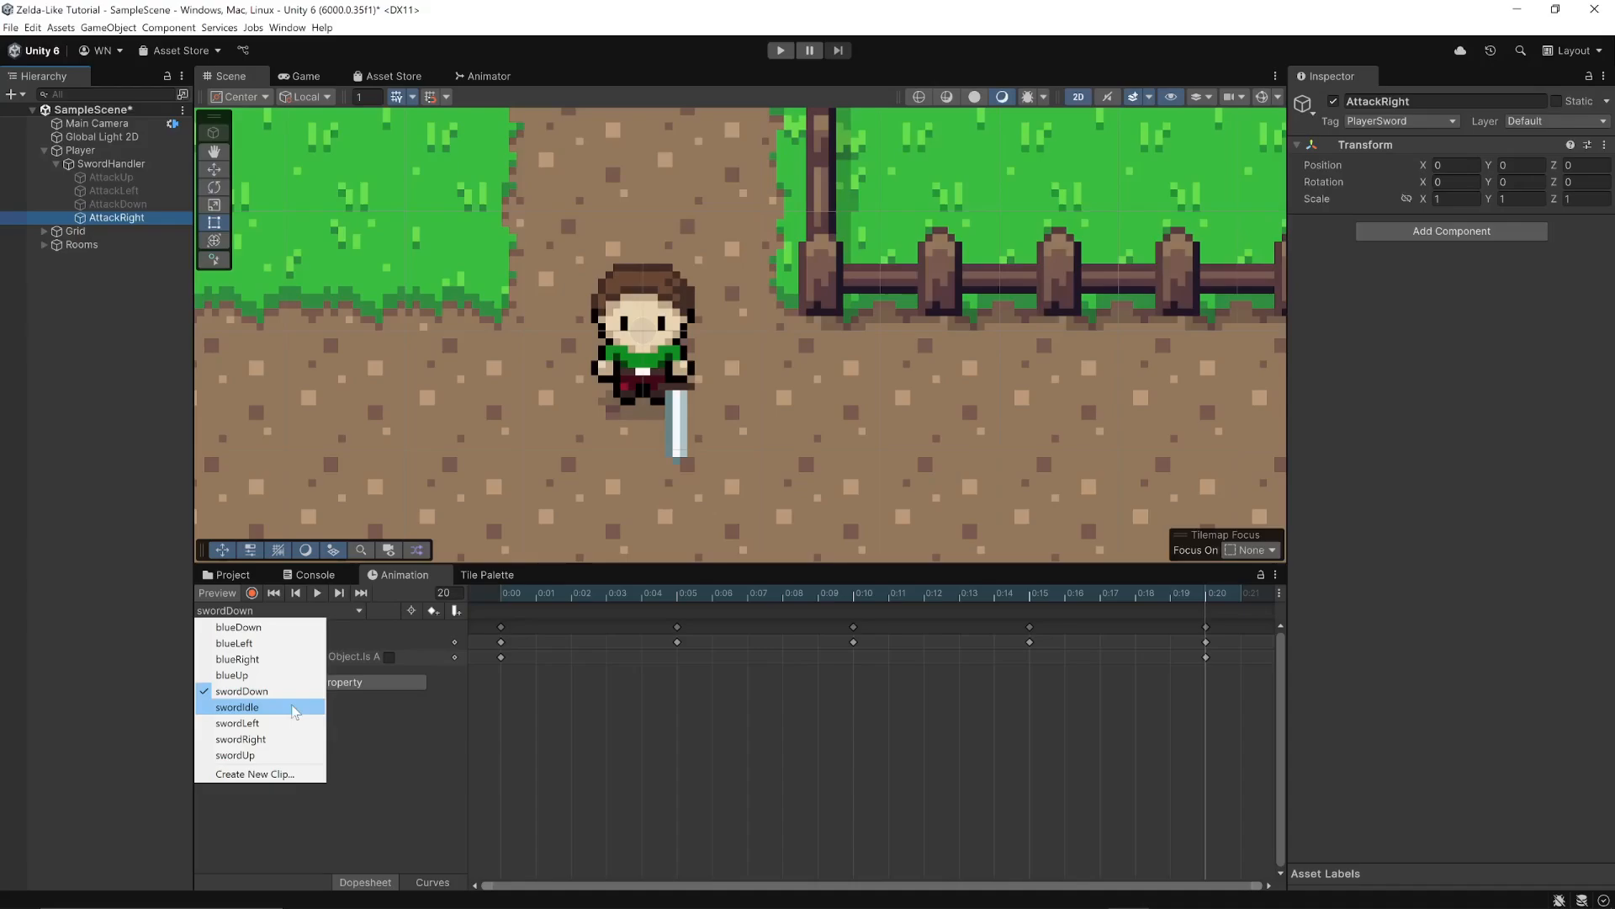
click(253, 739)
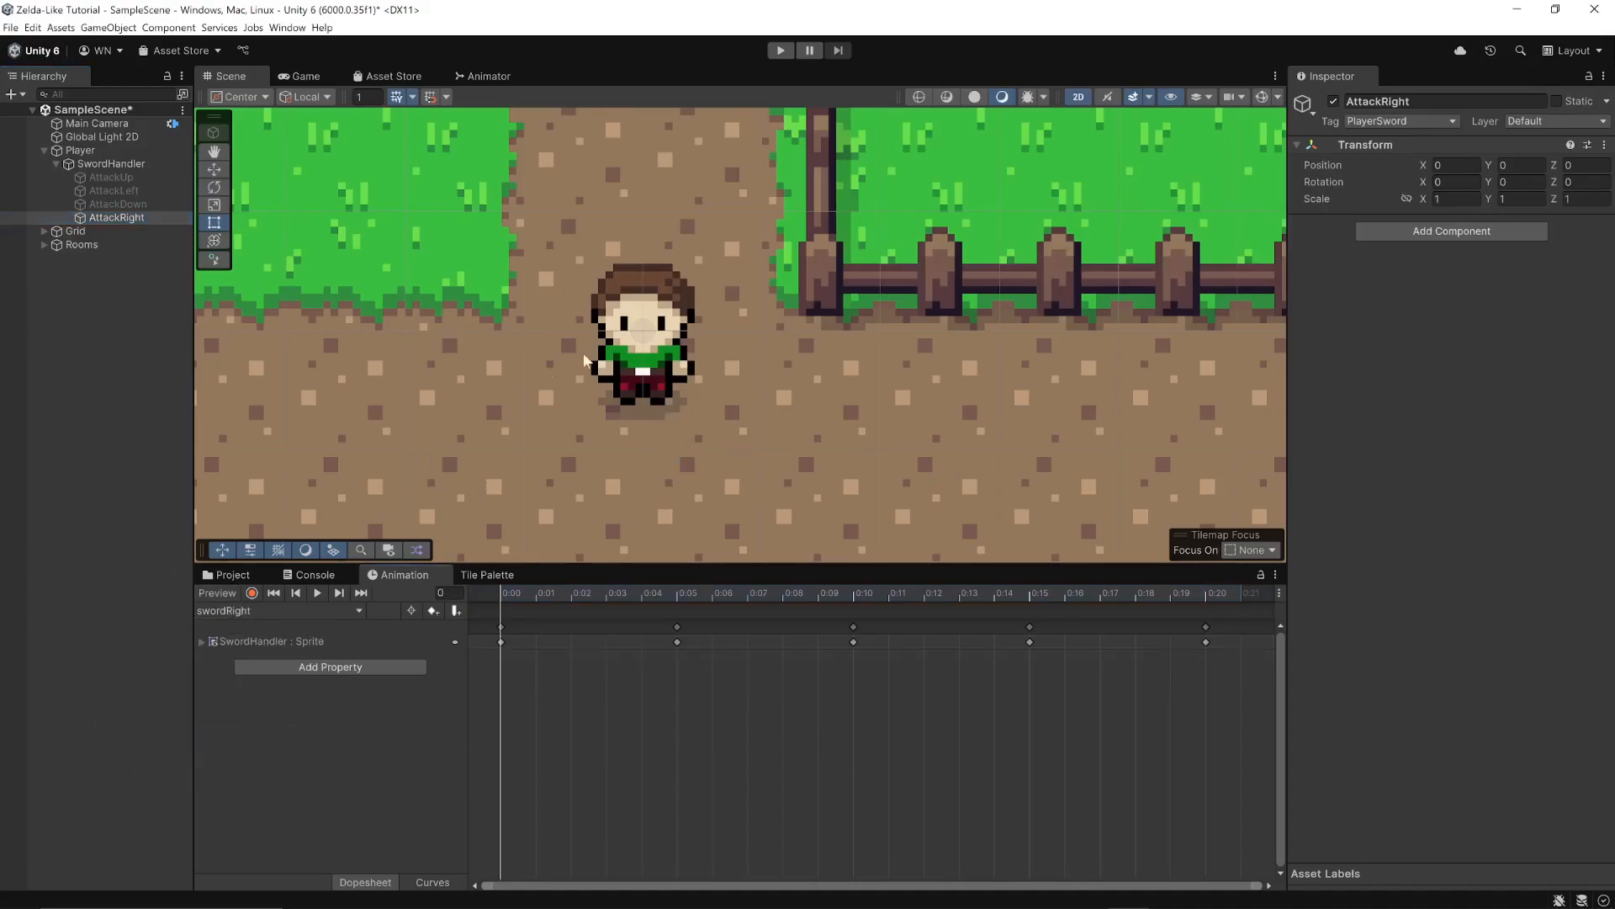
click(1434, 236)
click(1434, 286)
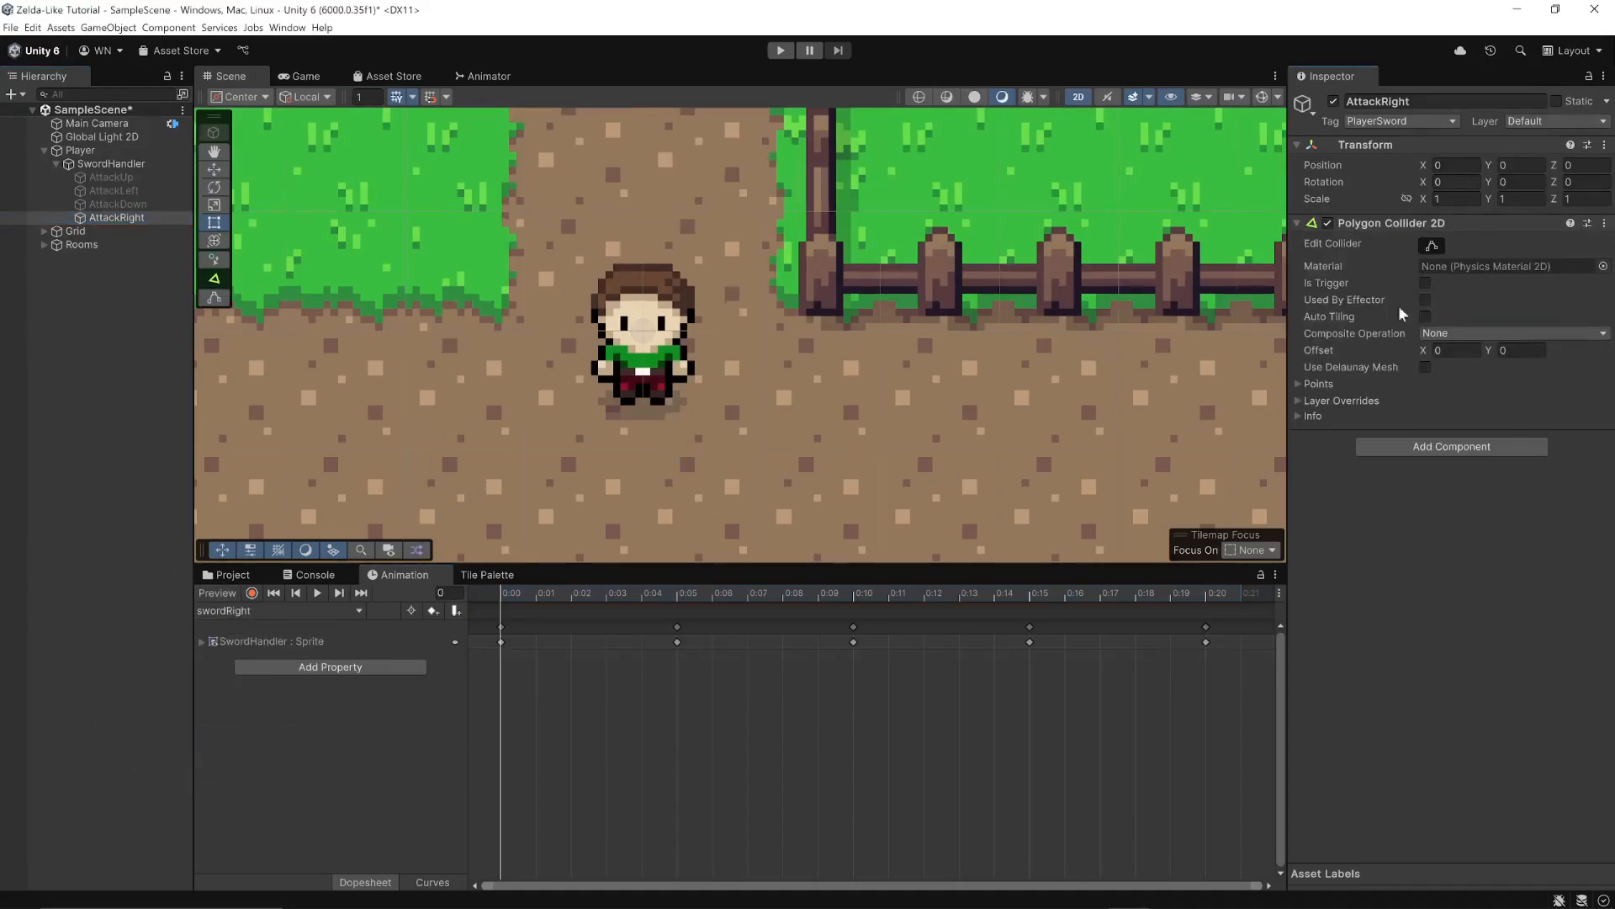
drag(508, 600, 469, 590)
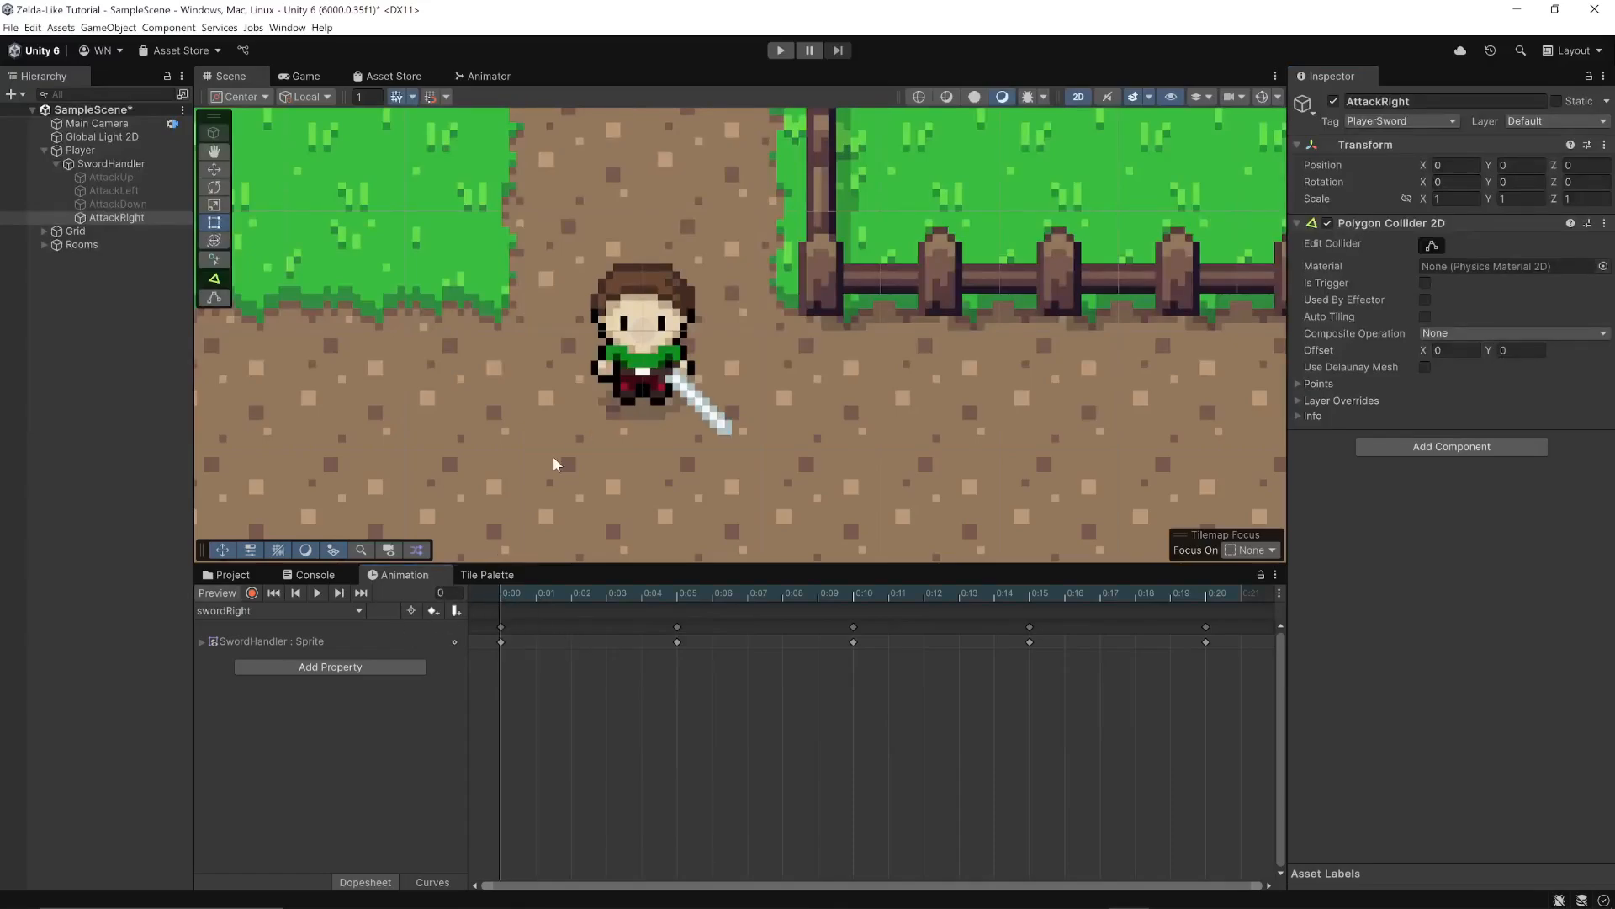
- Move the two lower points of AttackRight's polygon collider to the sword's tip and handle at frame 0
click(1433, 245)
drag(724, 426, 737, 439)
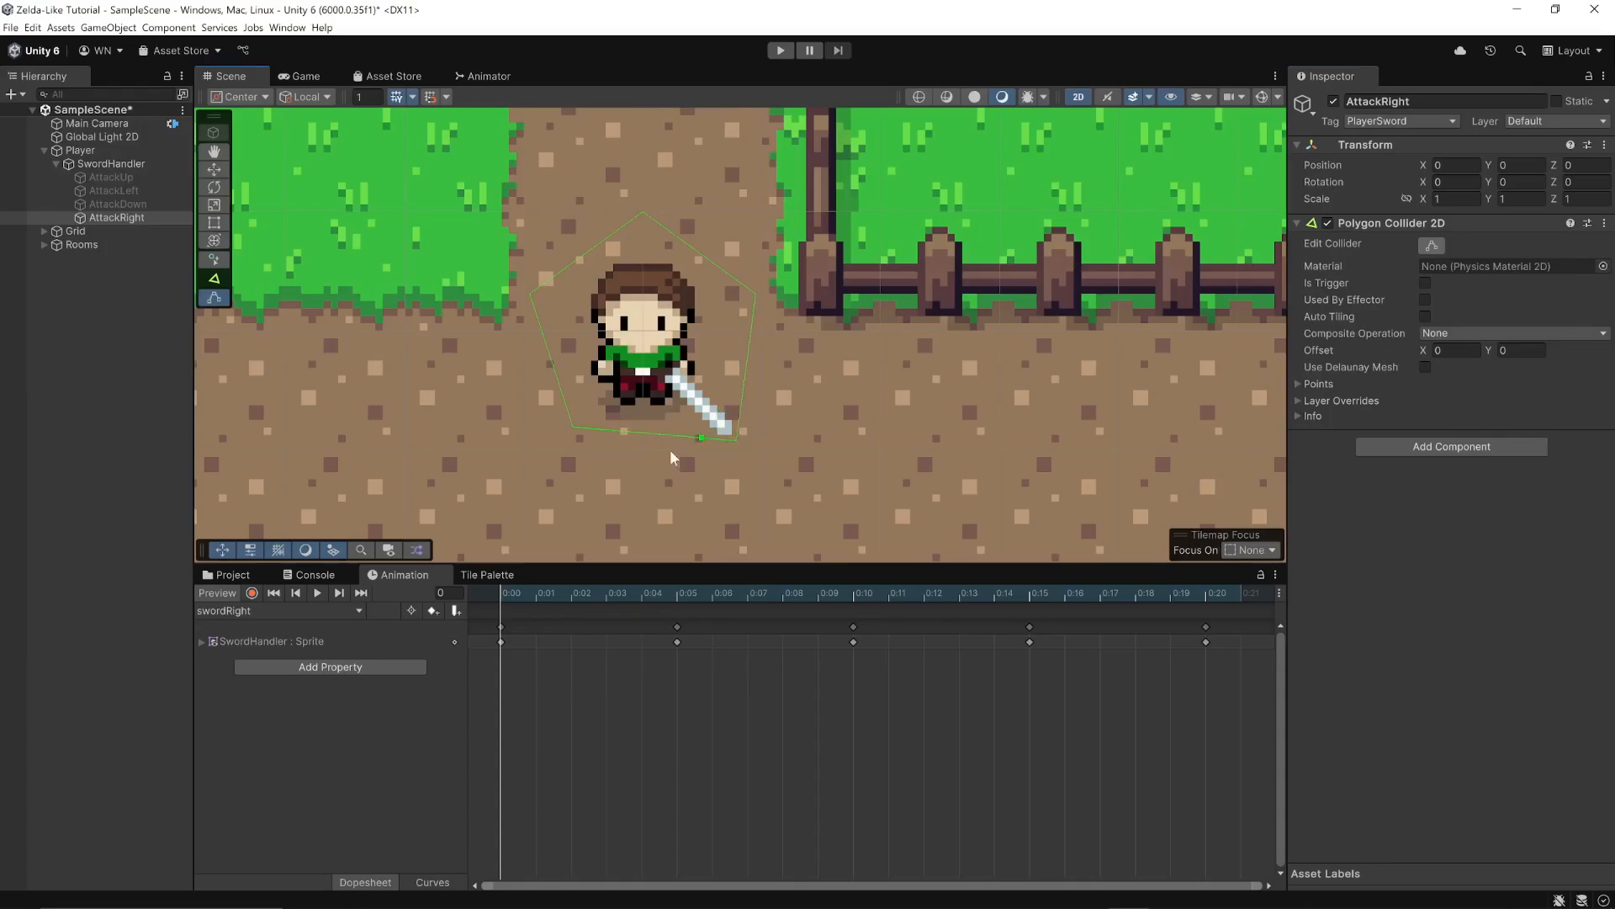
drag(573, 429, 650, 378)
drag(740, 447, 734, 456)
- Fit AttackRight's right collider point to the sword at frame 5 and its top and left points at frame 10, and check the full swing
drag(505, 594, 691, 595)
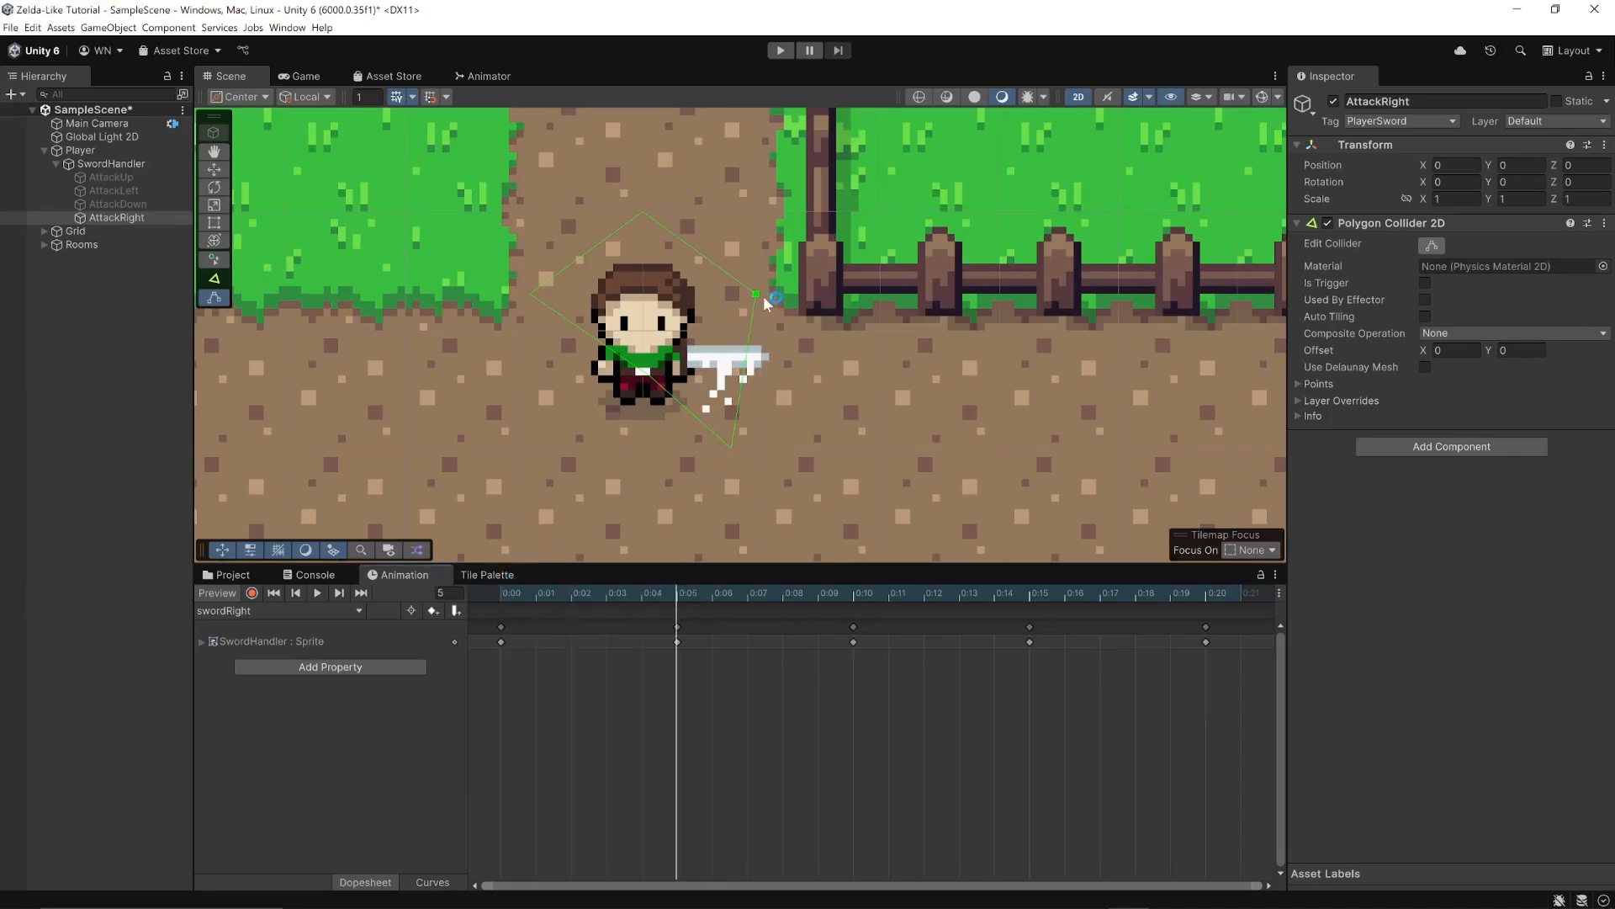
drag(763, 299, 791, 357)
drag(679, 592, 858, 594)
drag(643, 212, 727, 259)
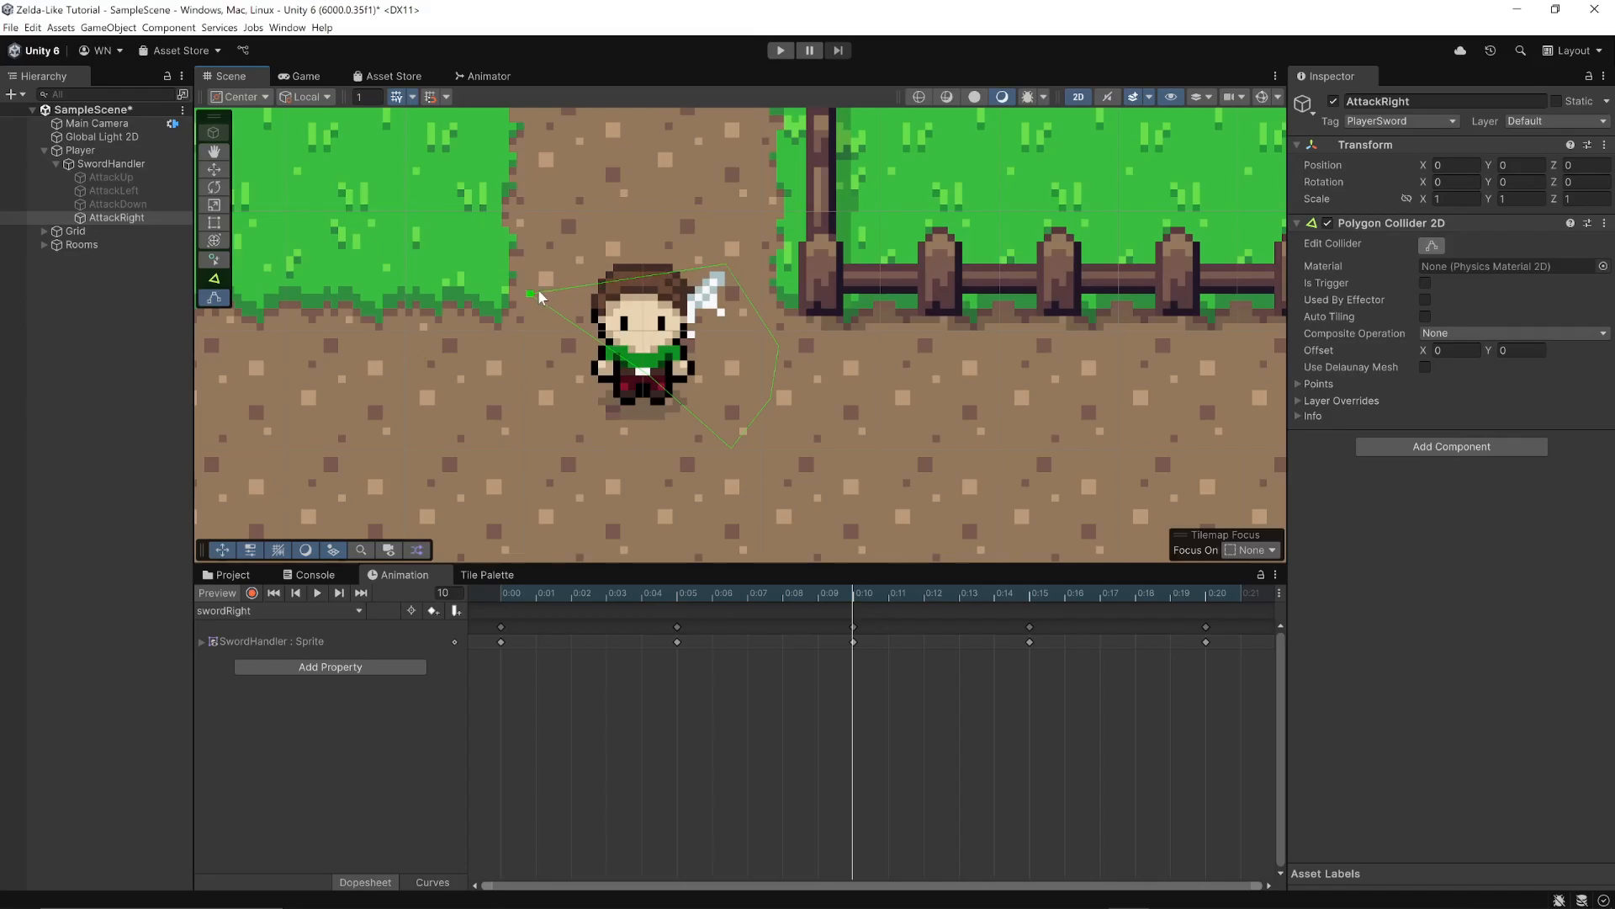
drag(539, 295, 654, 303)
drag(855, 589, 1238, 600)
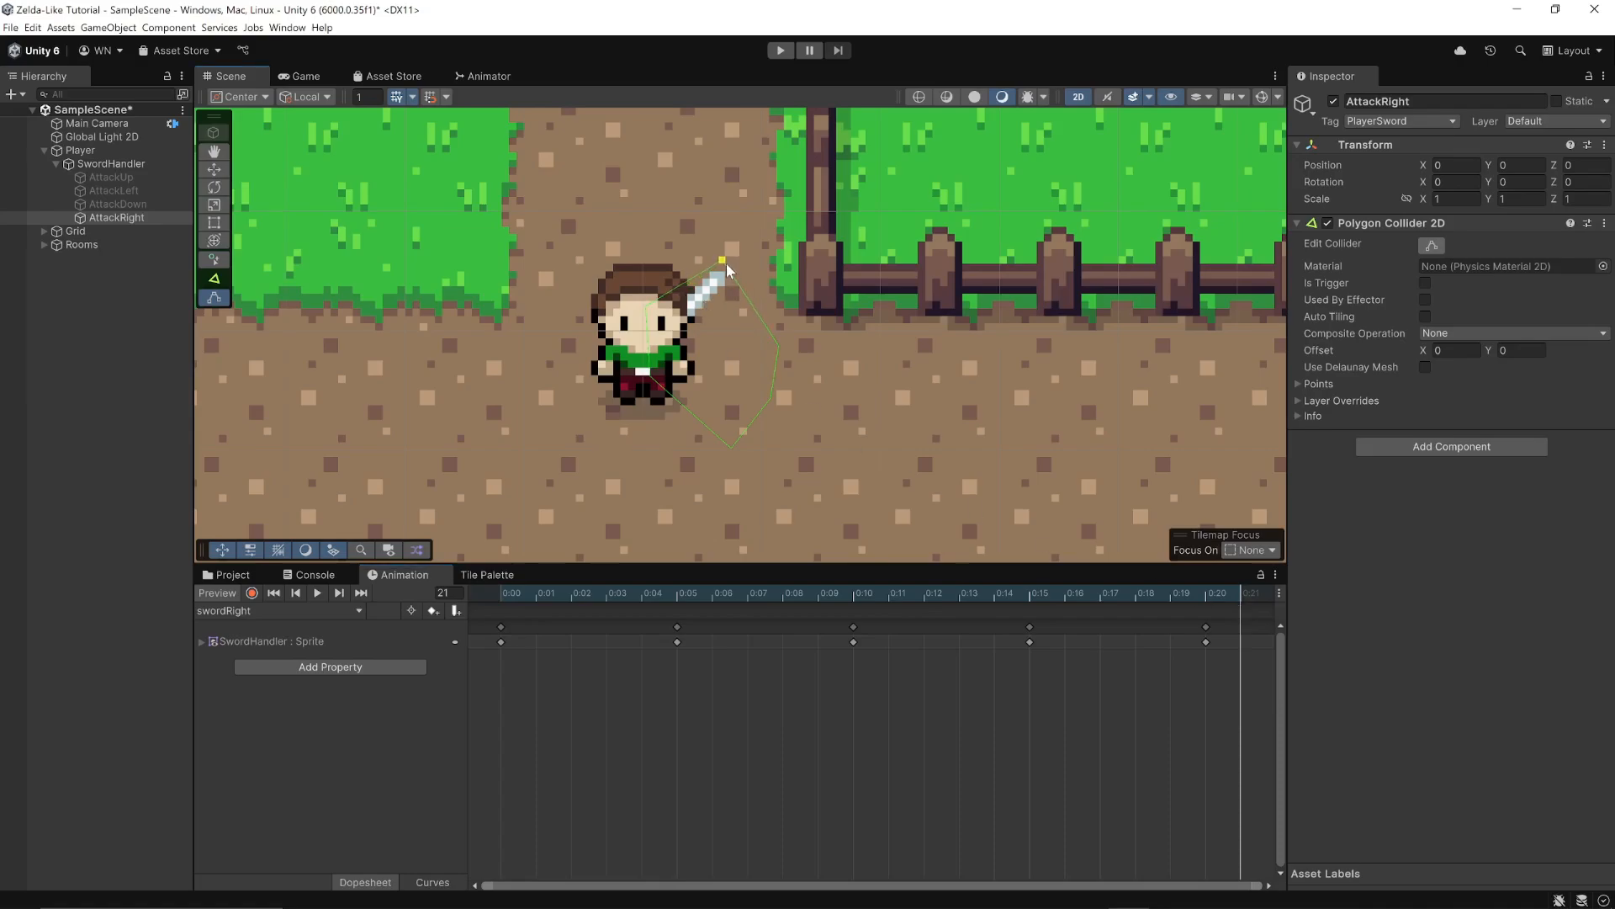
drag(1238, 592, 457, 603)
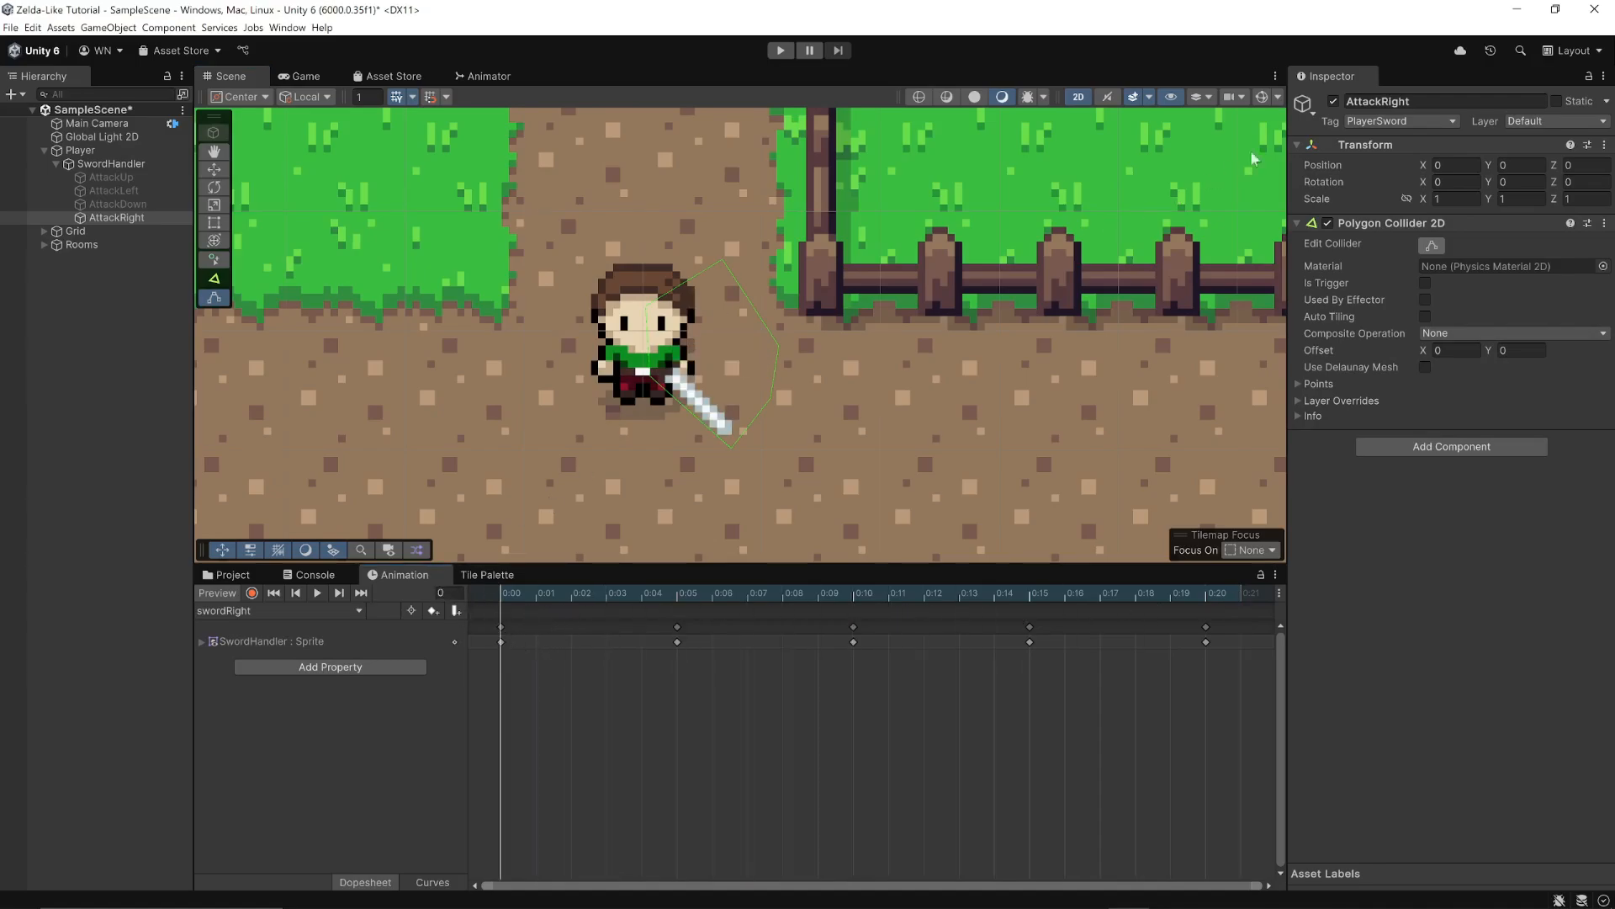
- Deactivate AttackRight by default, and record it active at frame 0 and inactive at frame 20 in swordRight
click(1333, 101)
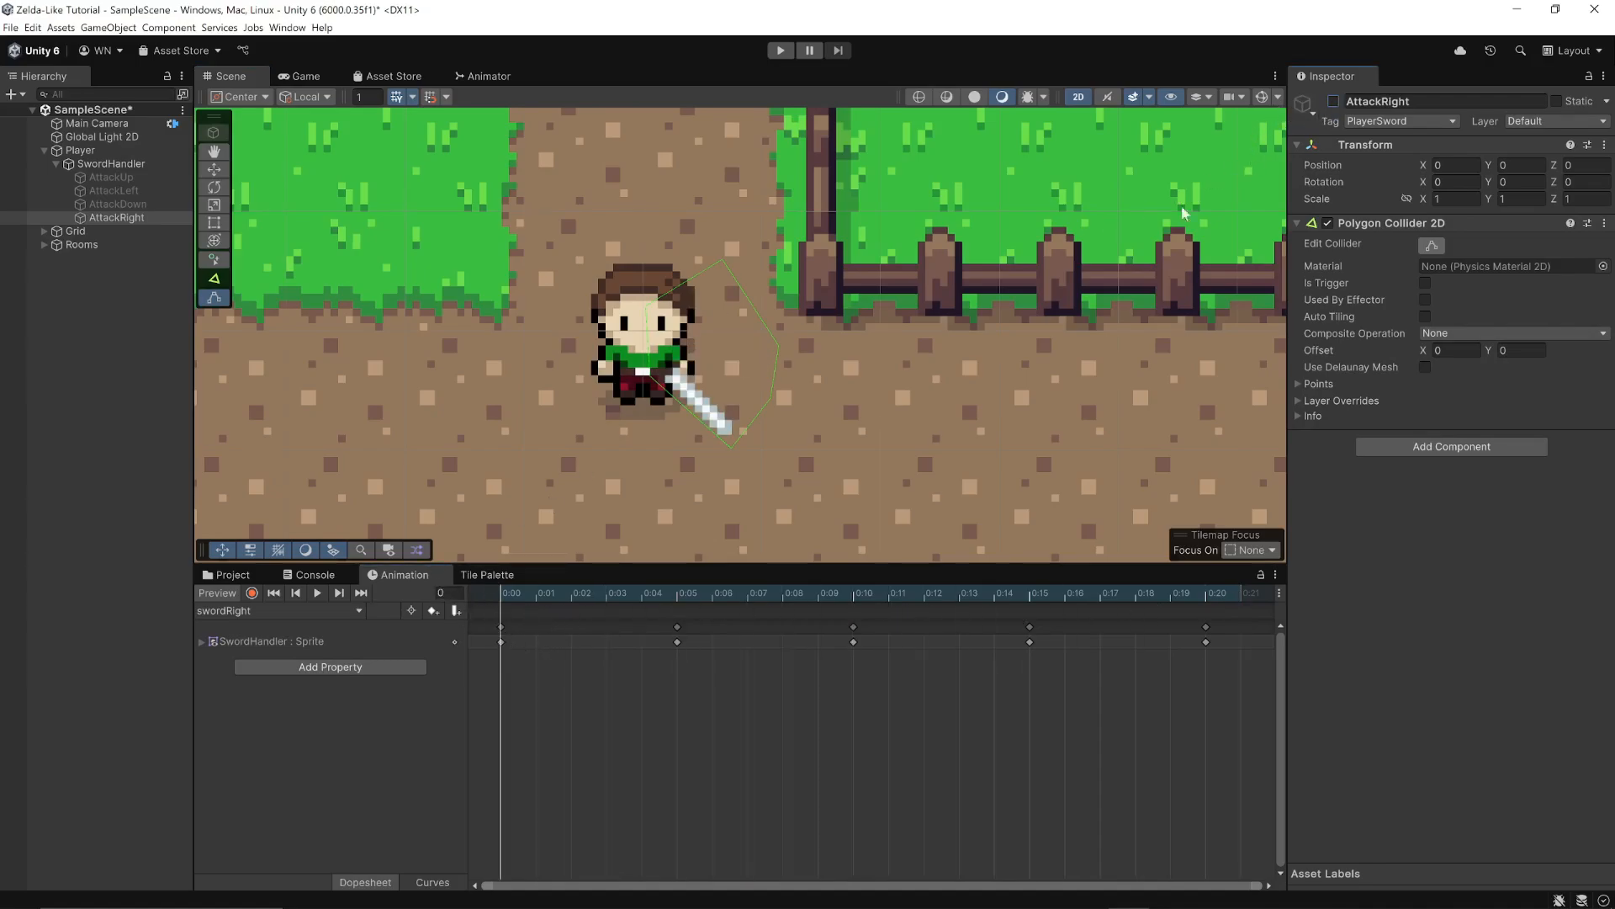
click(252, 592)
click(1334, 101)
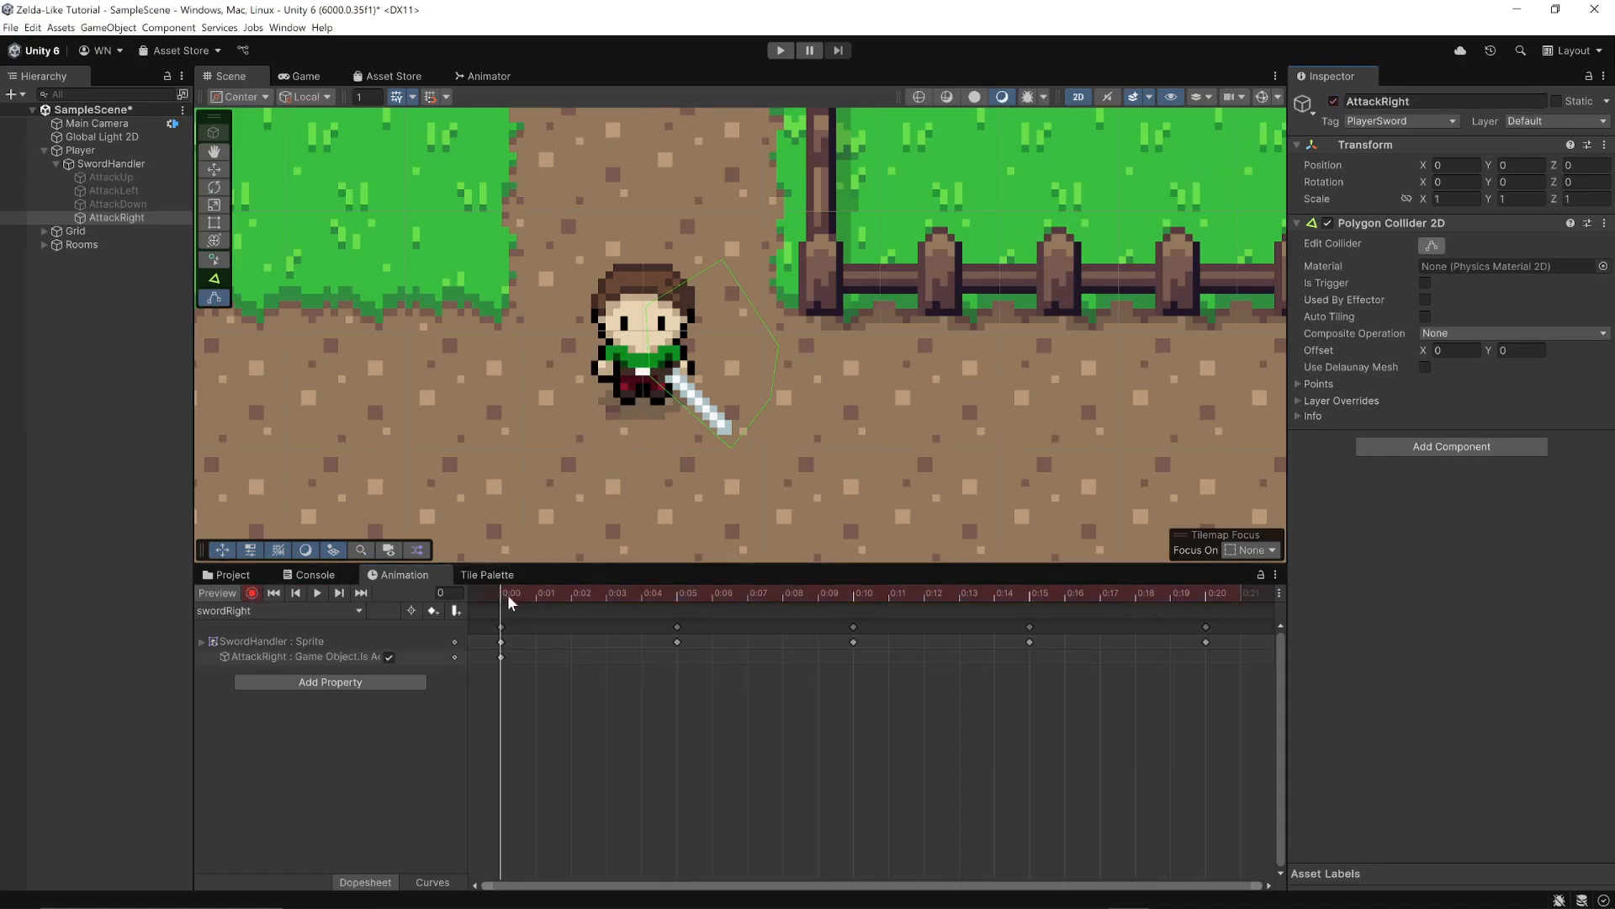
drag(507, 594, 1209, 595)
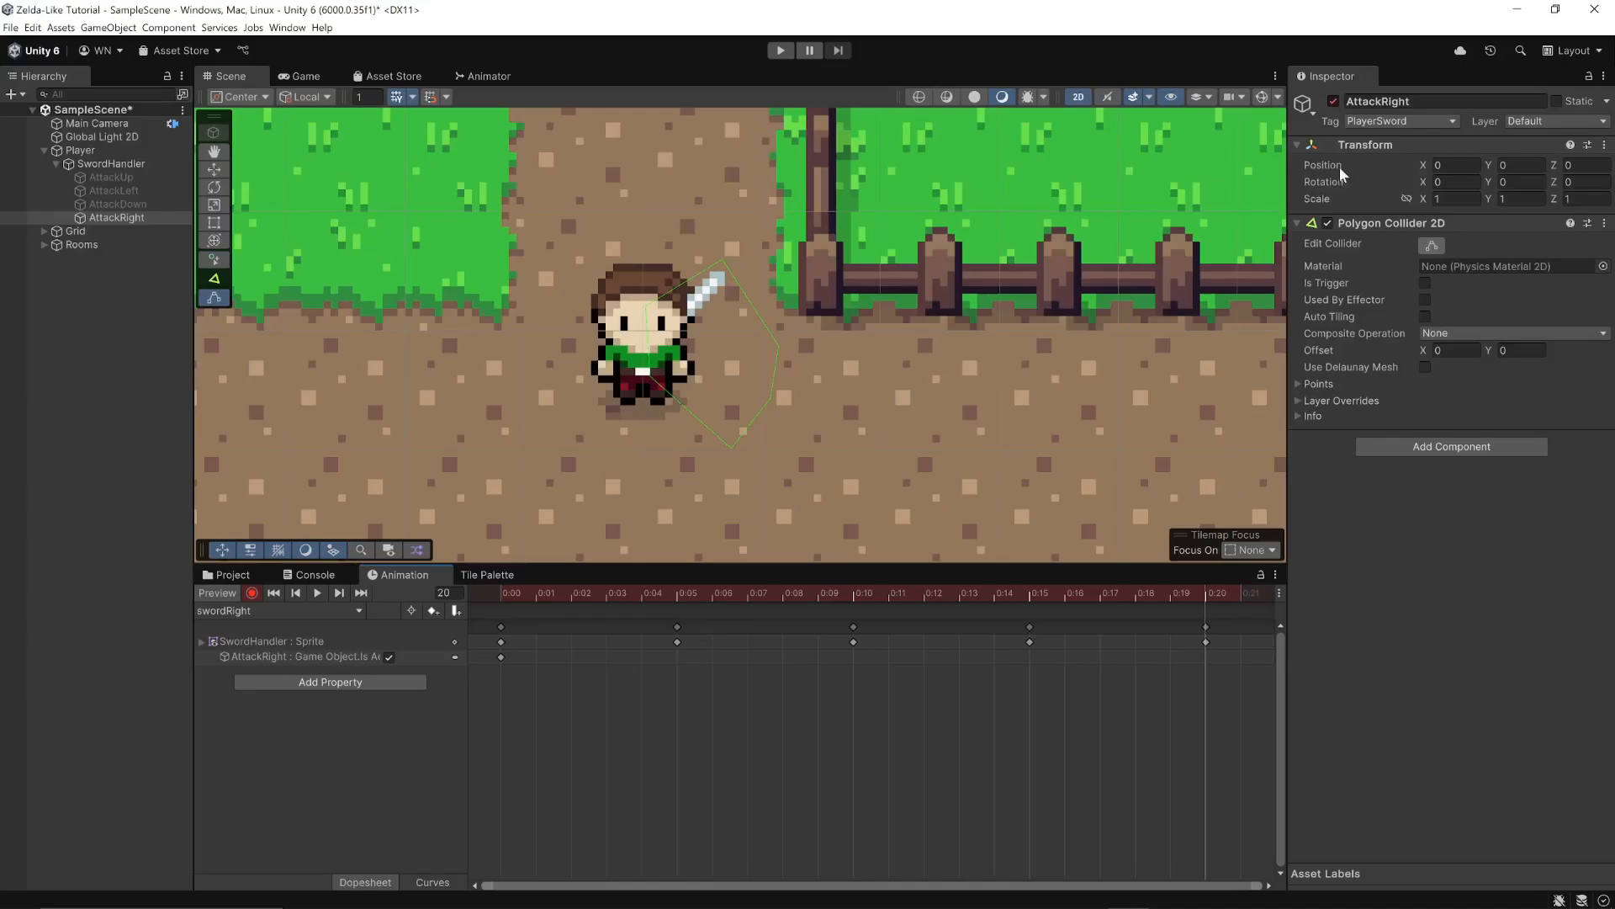
click(1335, 102)
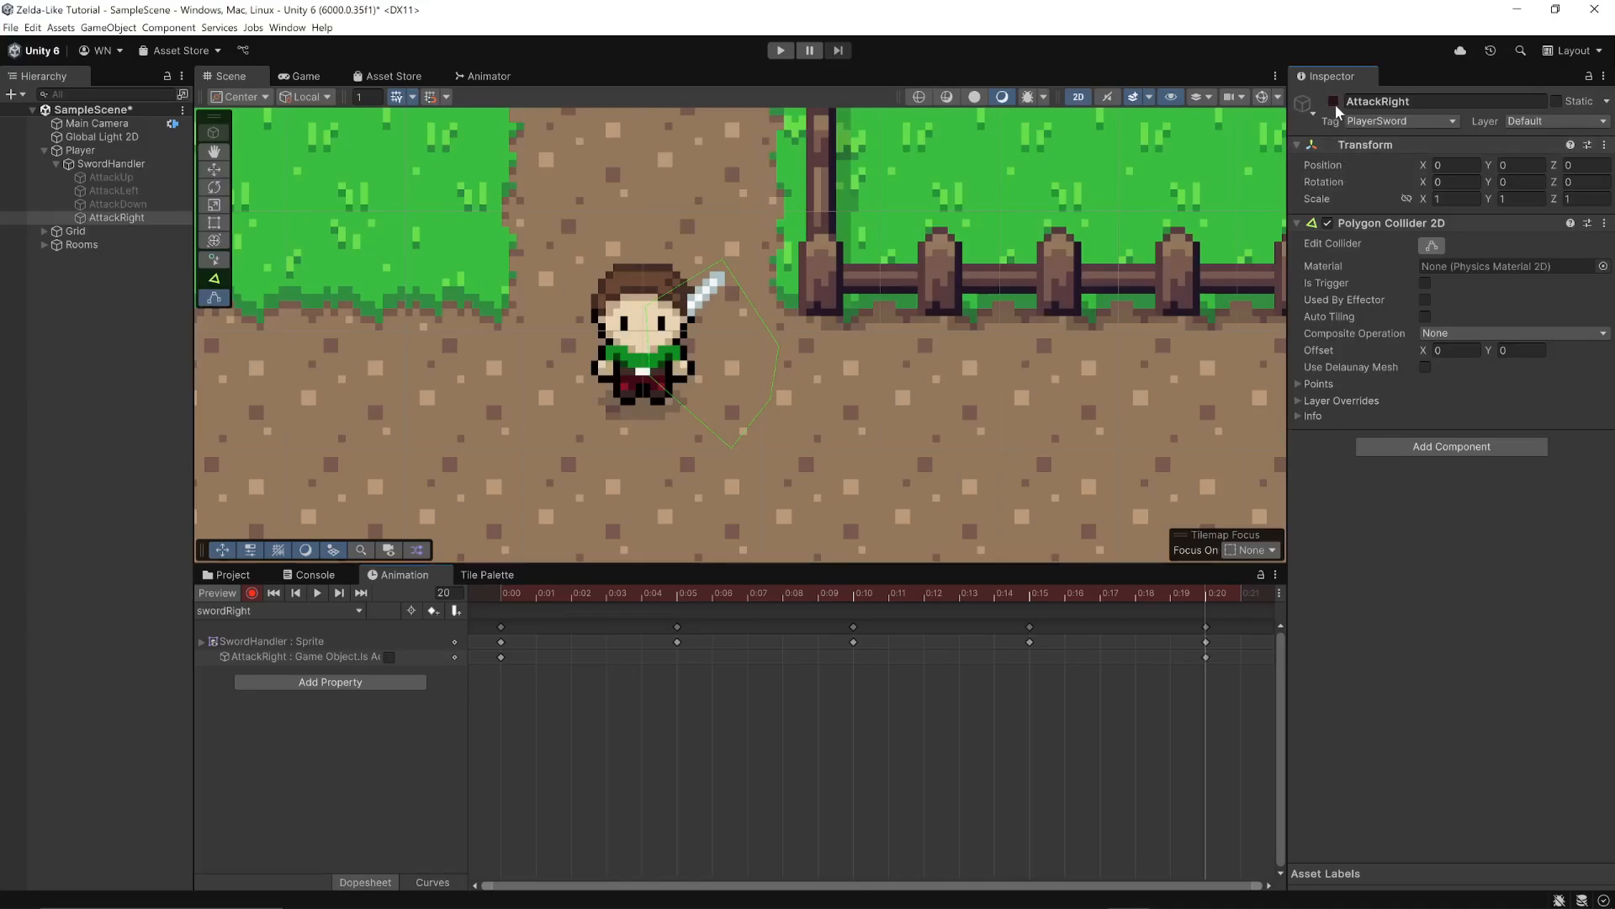
click(252, 594)
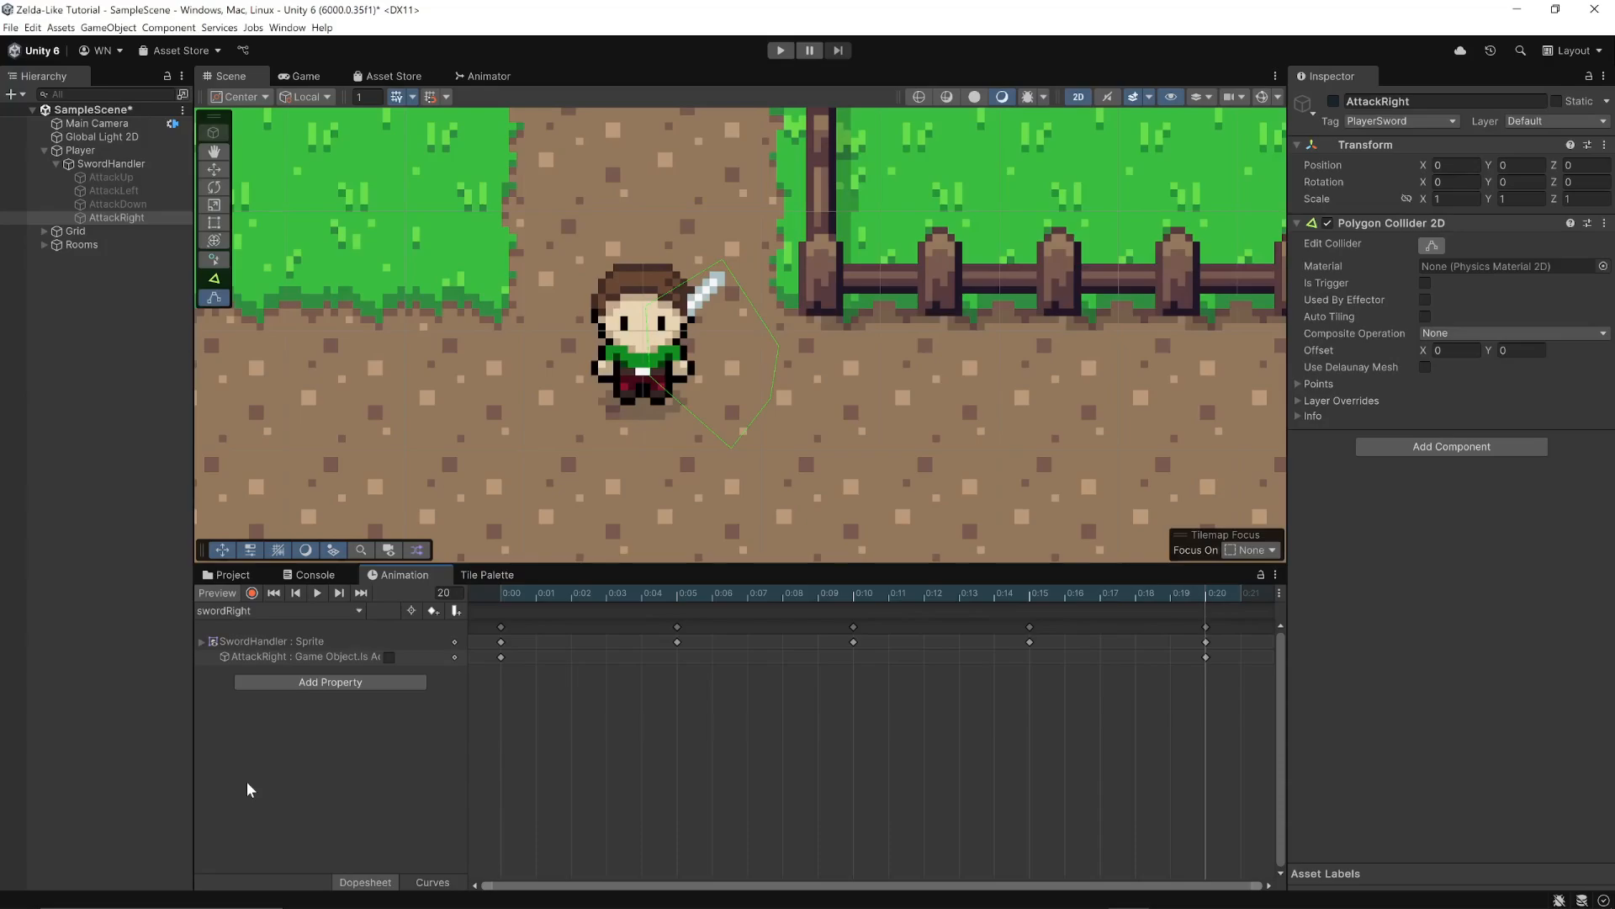
- In the blueDown clip, record AttackDown active at frame 0 and inactive at frame 20, and scrub back through the clip
click(359, 612)
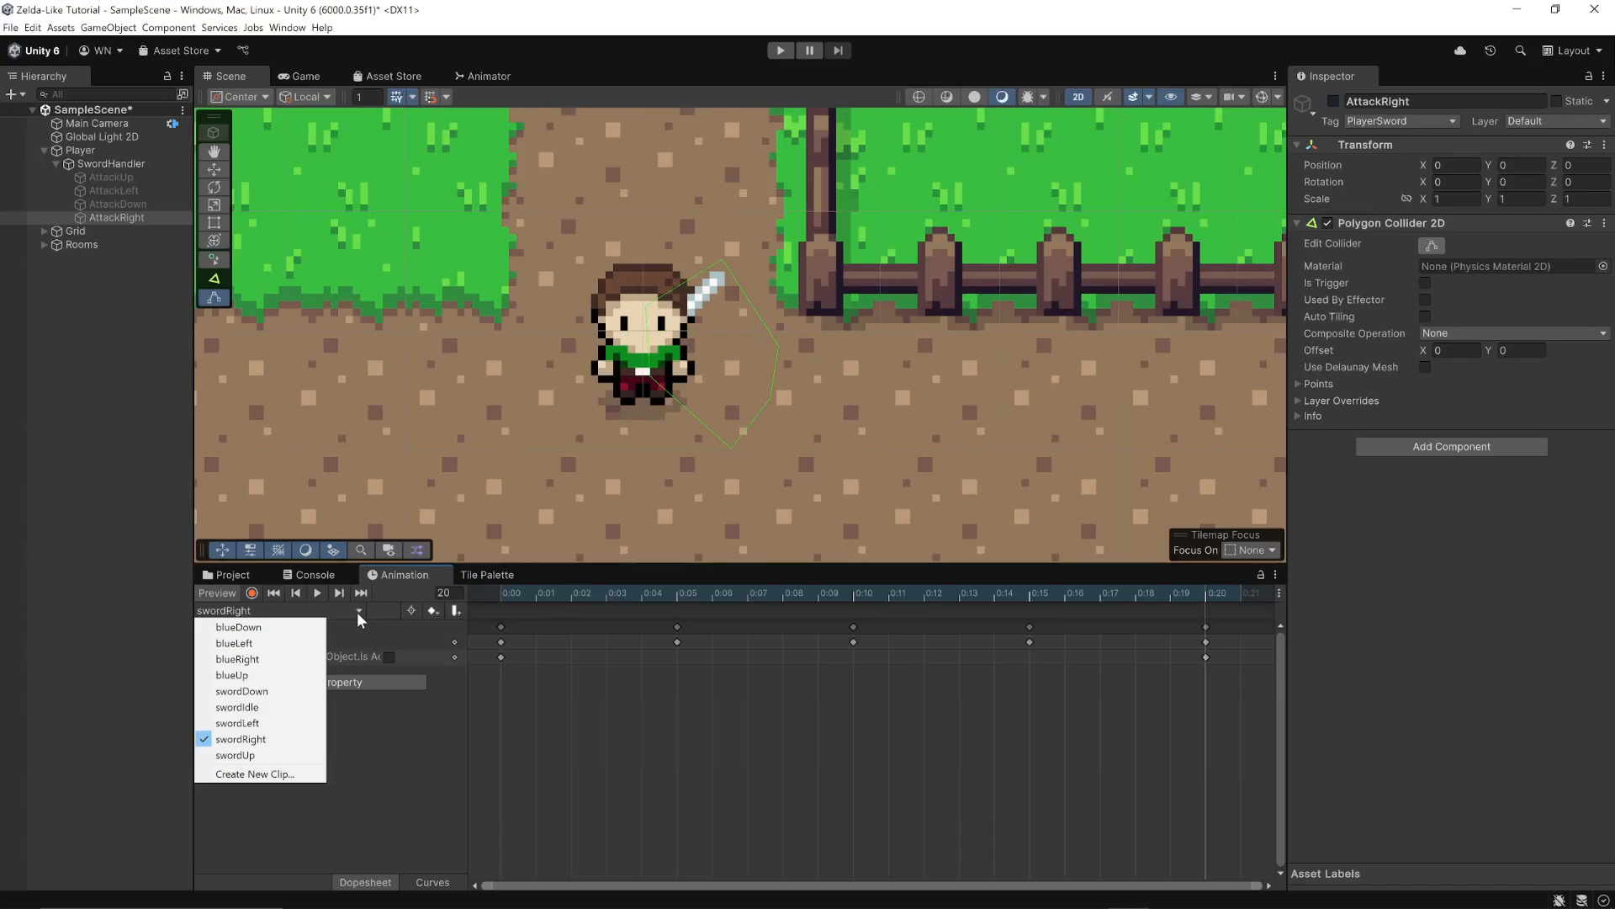
click(242, 627)
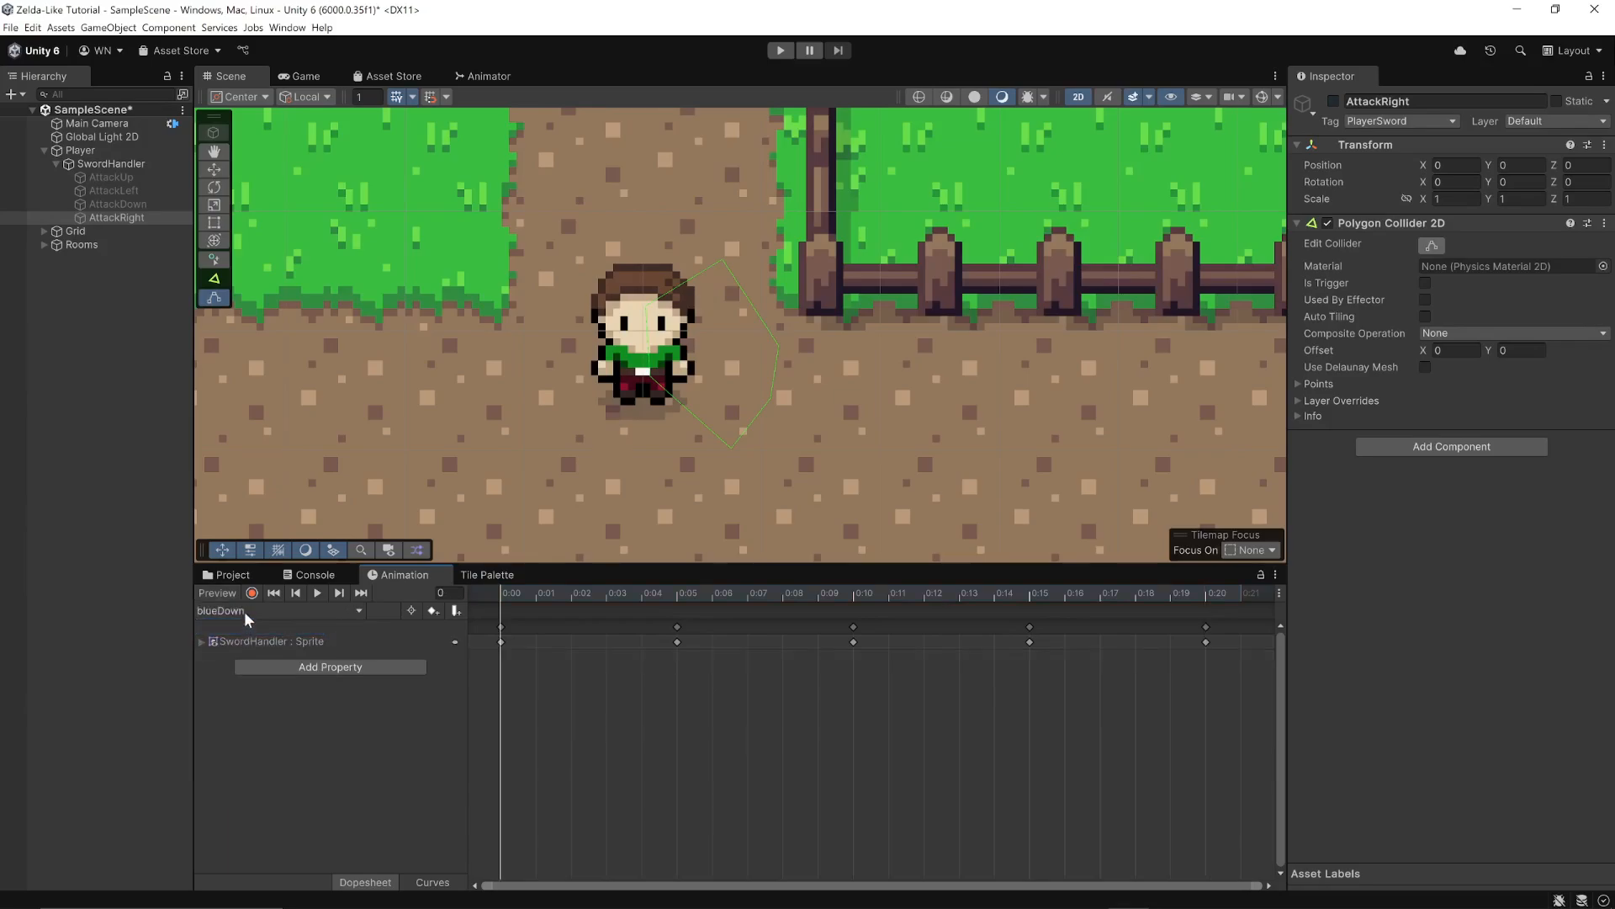
click(134, 203)
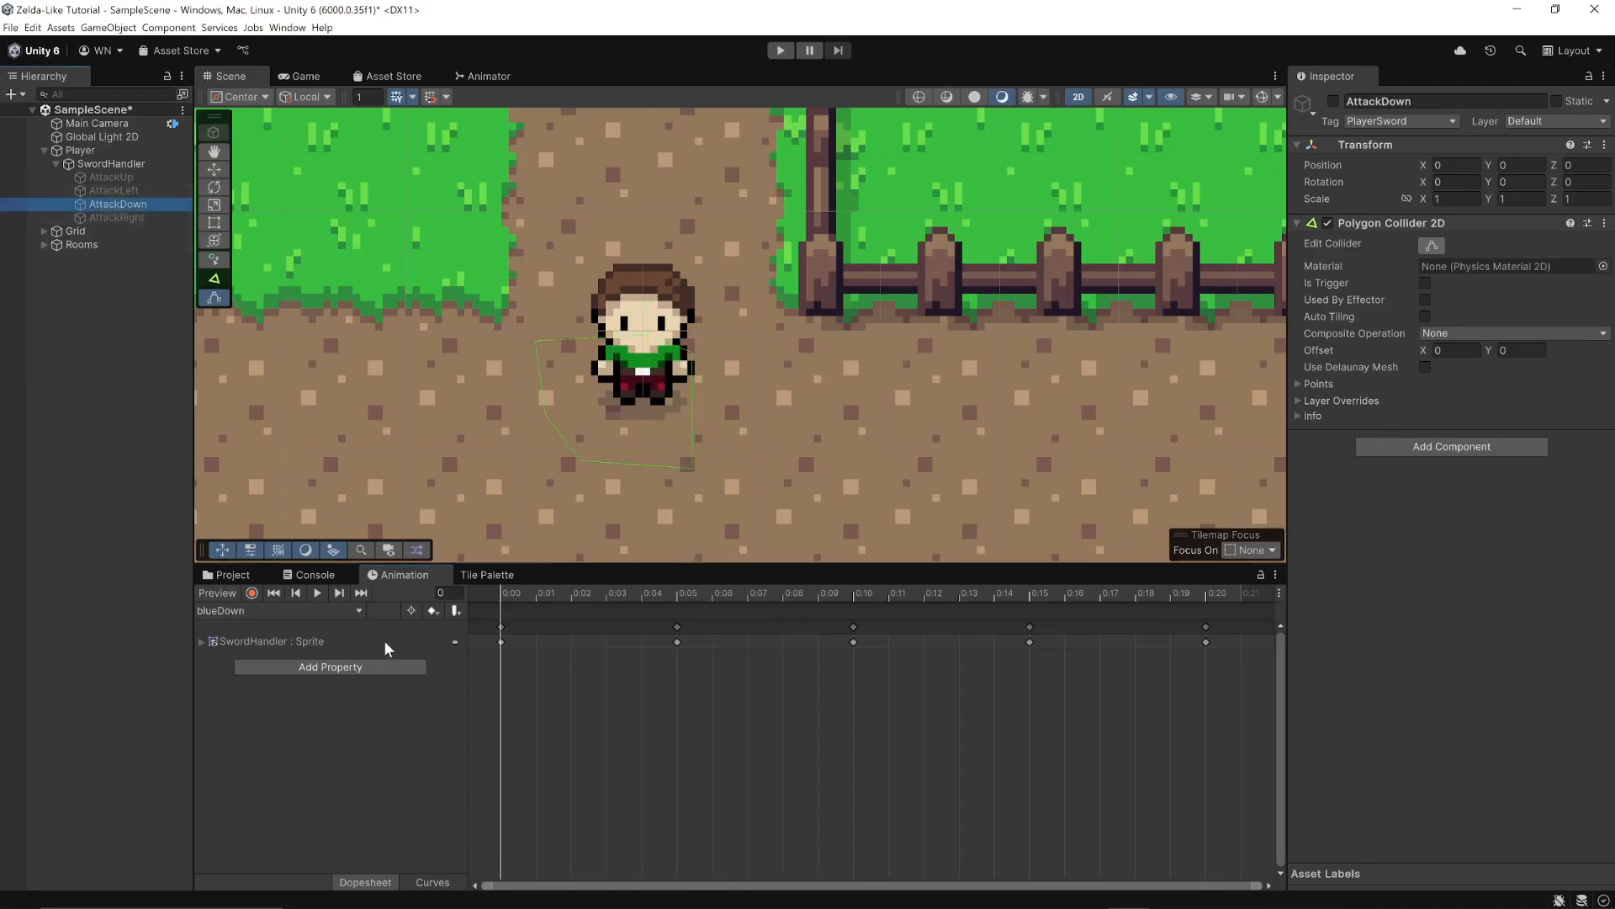
mouse_move(502, 598)
mouse_down()
mouse_move(560, 589)
mouse_move(501, 593)
mouse_up()
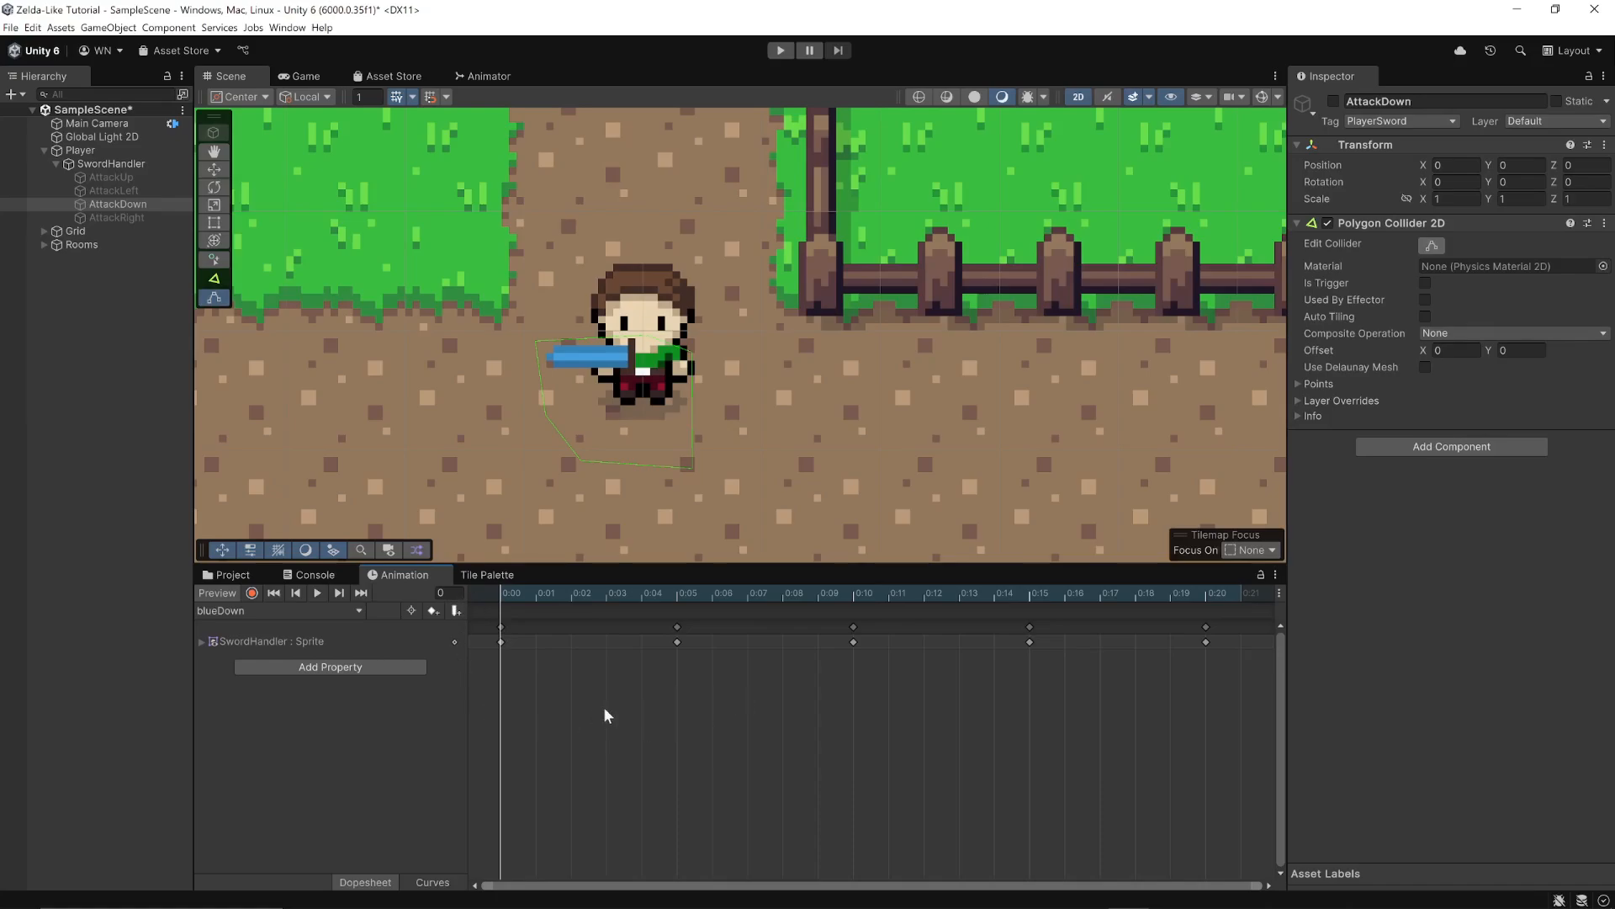
click(252, 593)
click(1333, 101)
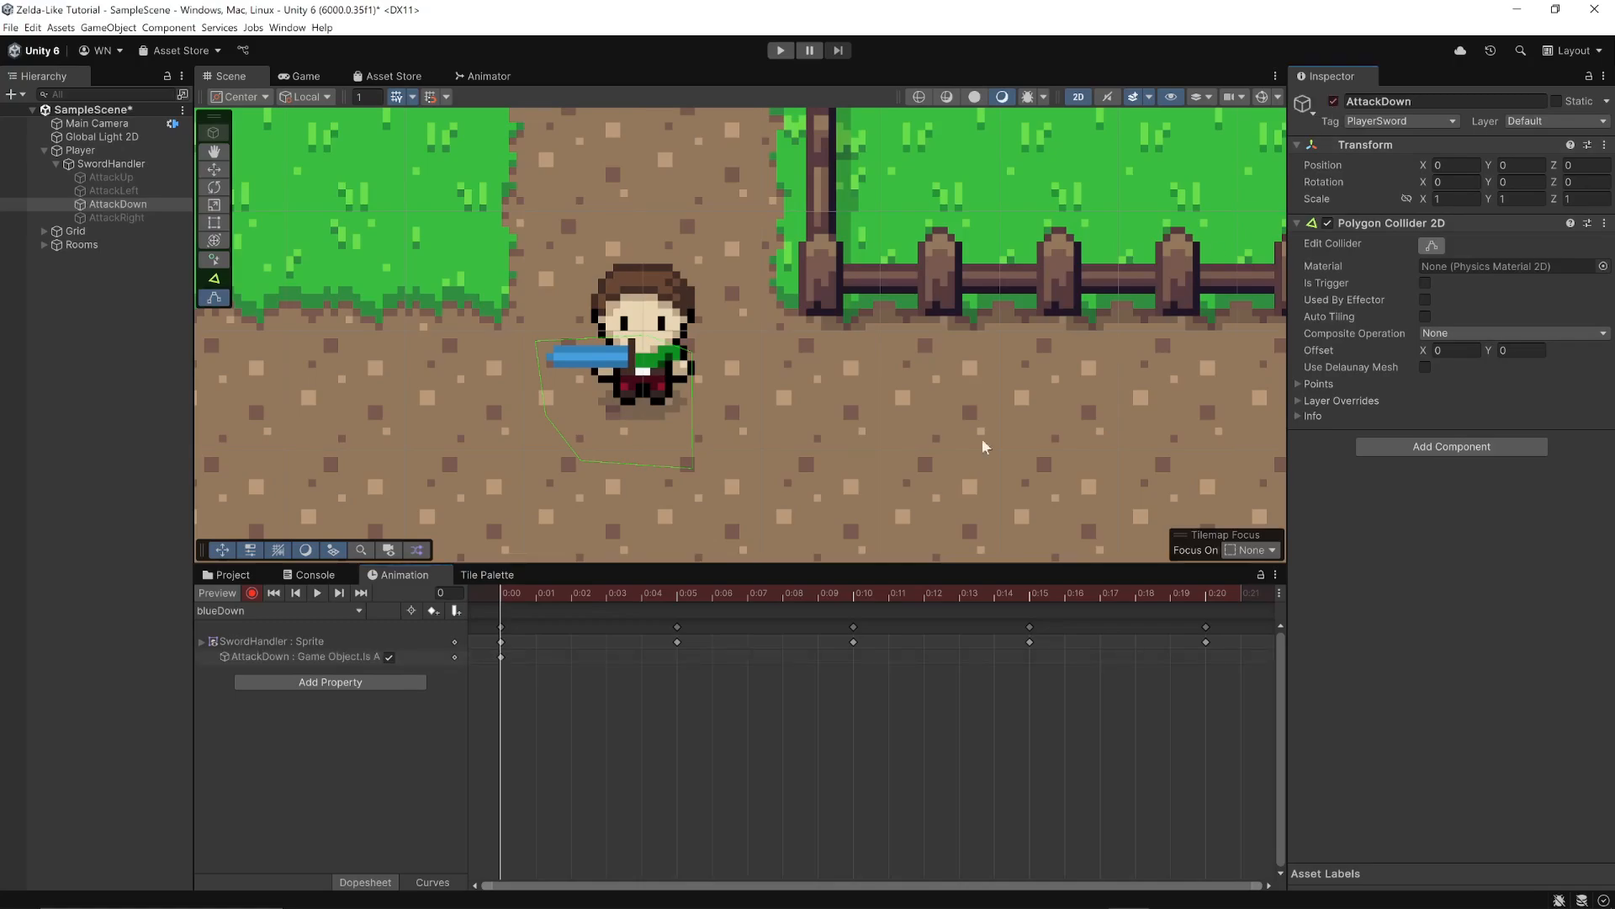
drag(502, 593, 1218, 609)
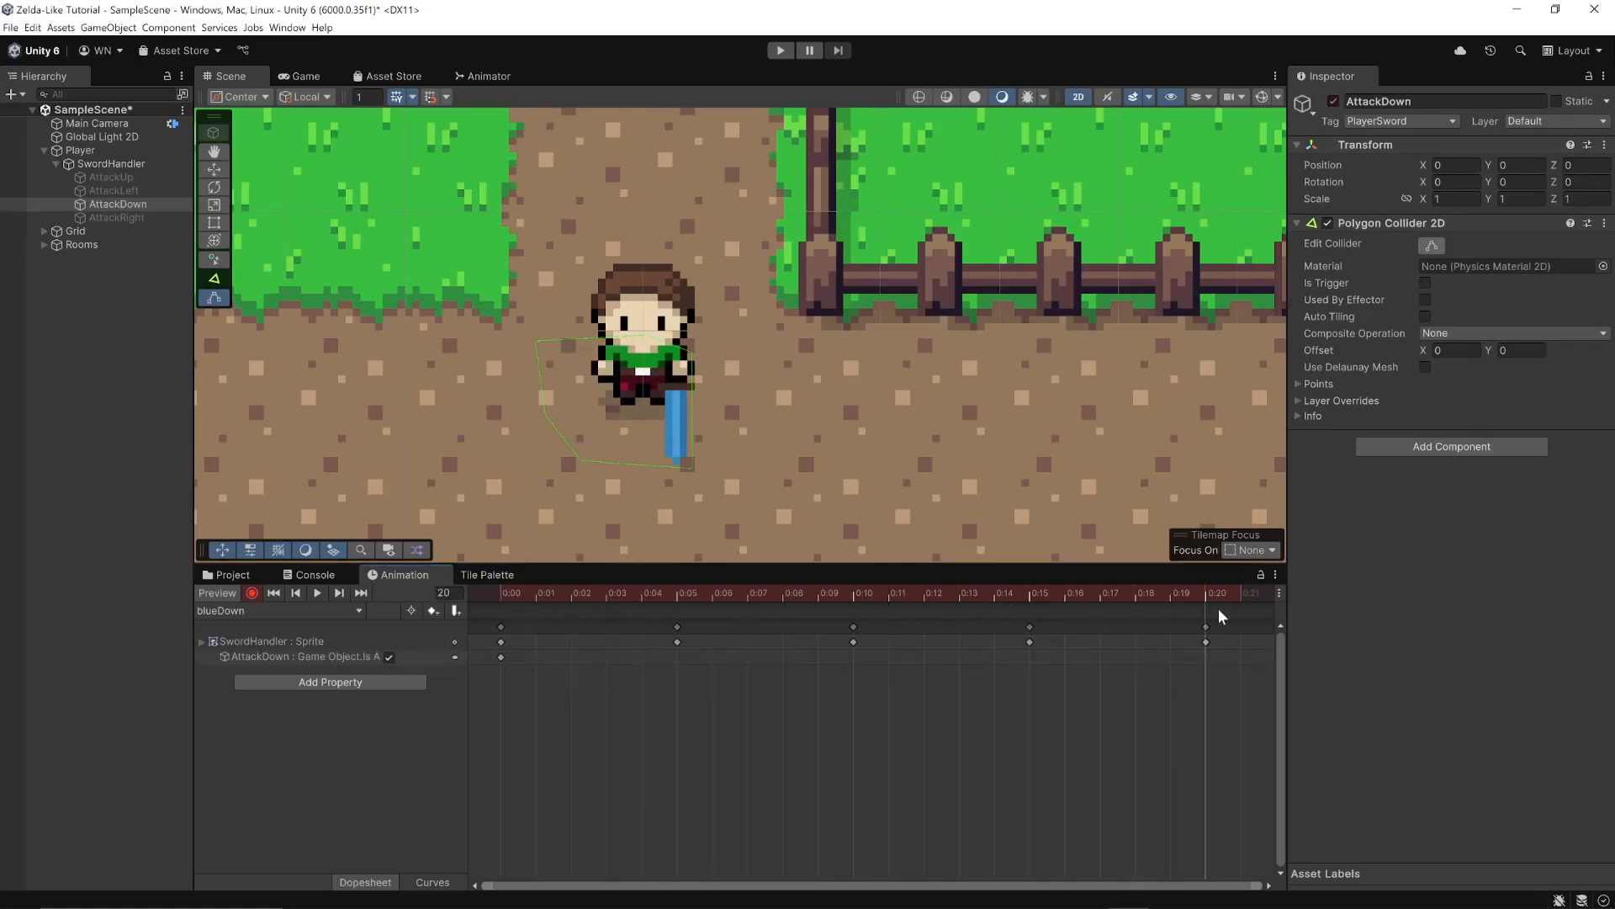
click(1334, 101)
click(253, 593)
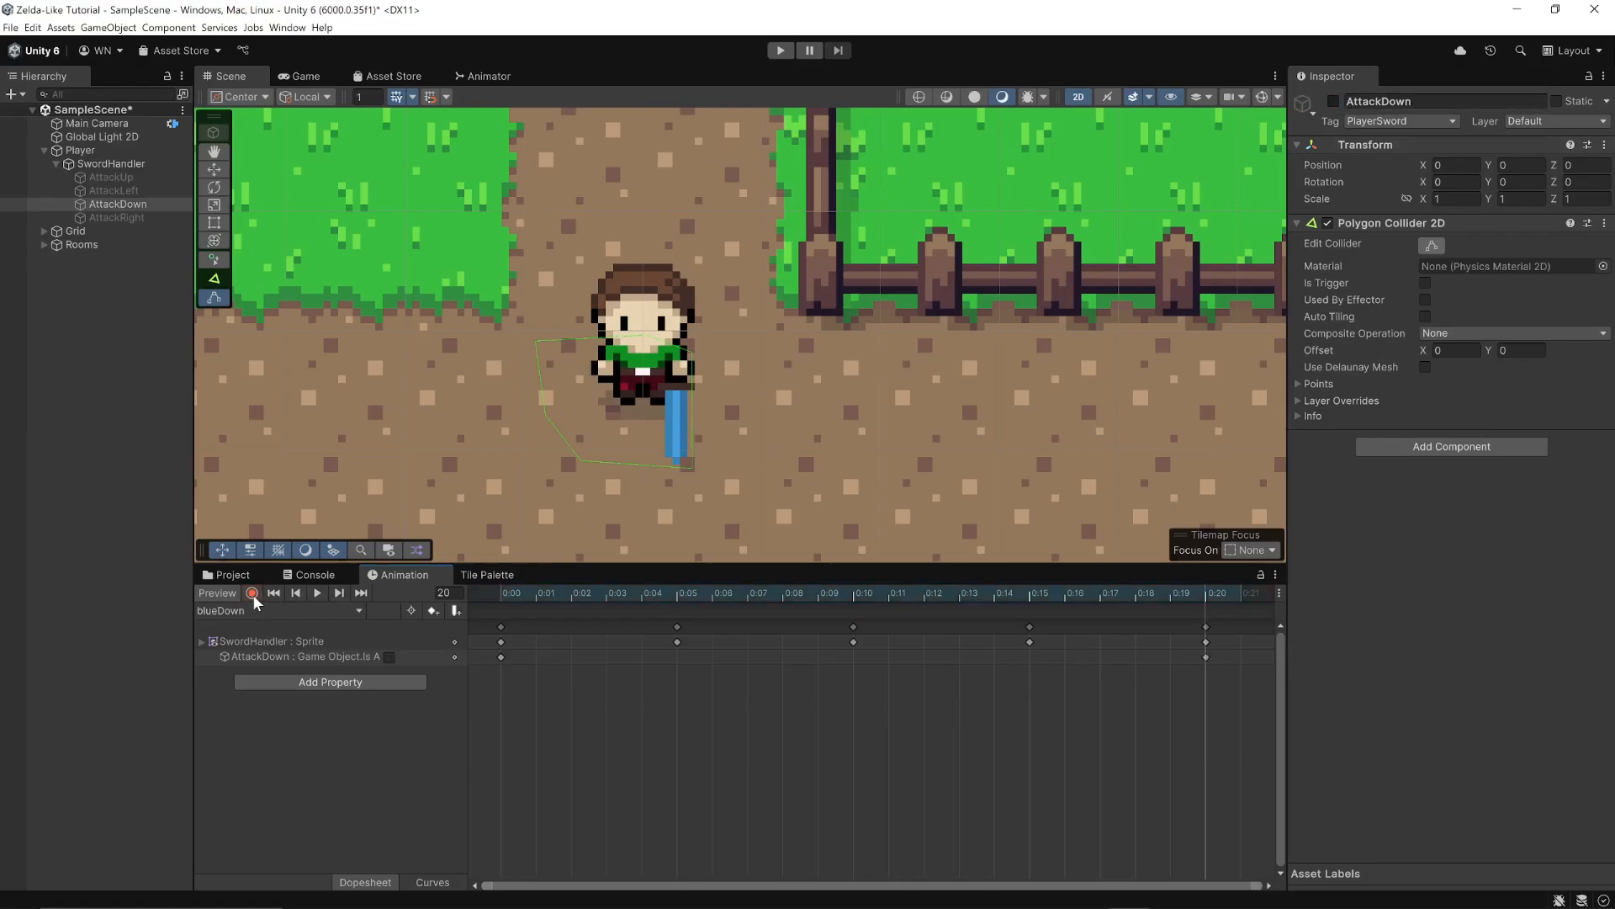
drag(1204, 597, 359, 600)
- In the blueLeft clip, record AttackLeft active at frame 0 and inactive at frame 20
click(354, 610)
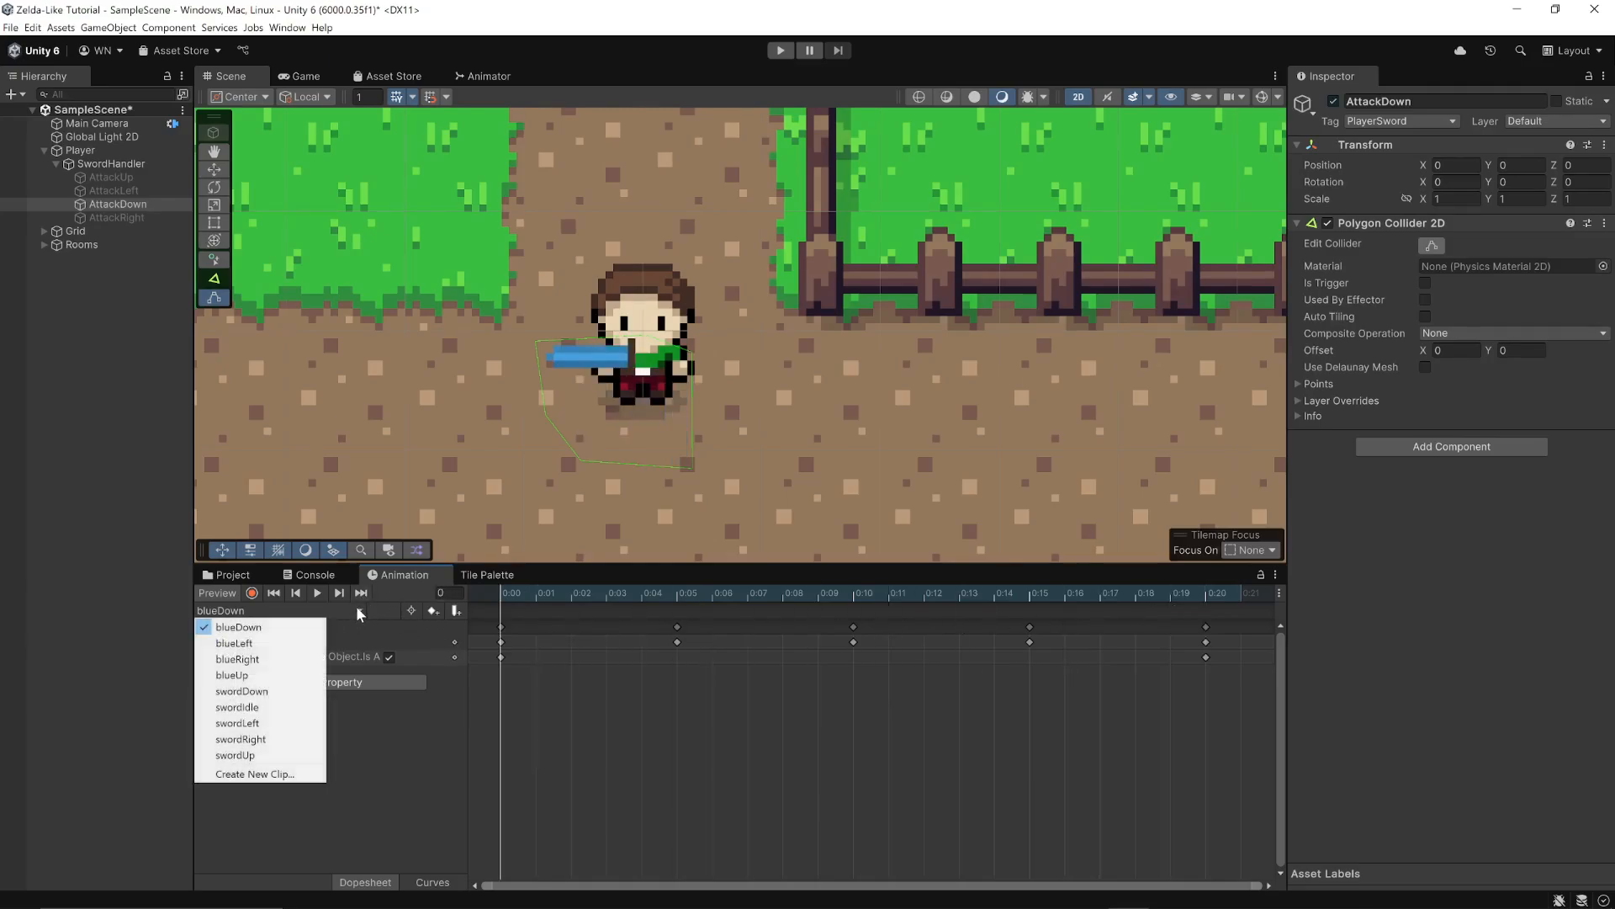
click(299, 643)
click(114, 191)
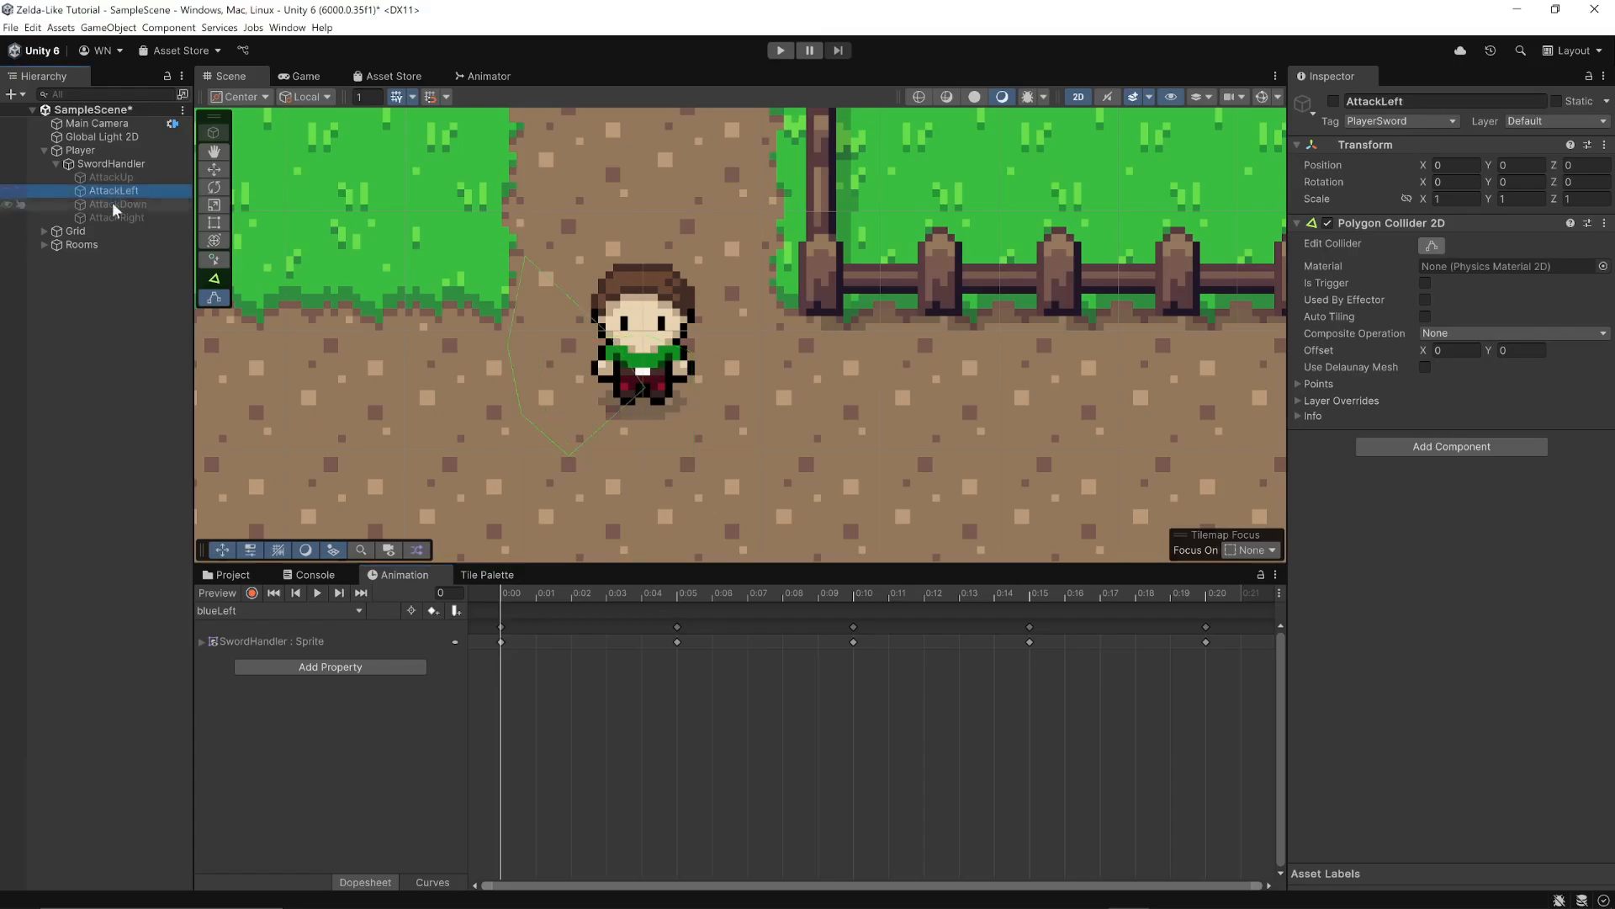
click(497, 593)
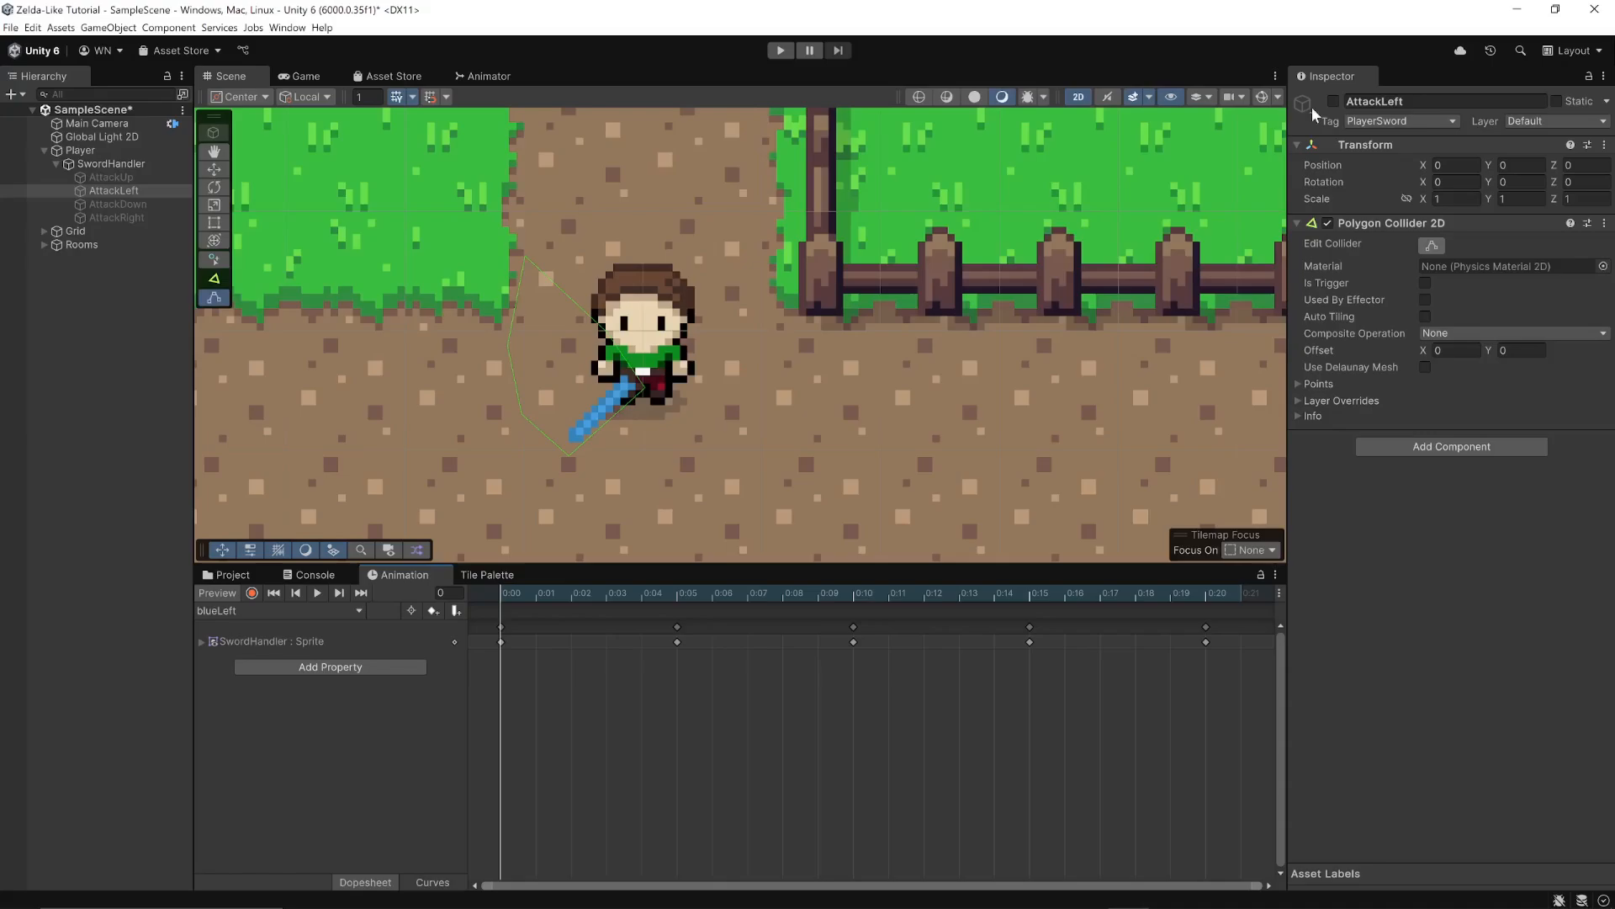
click(252, 593)
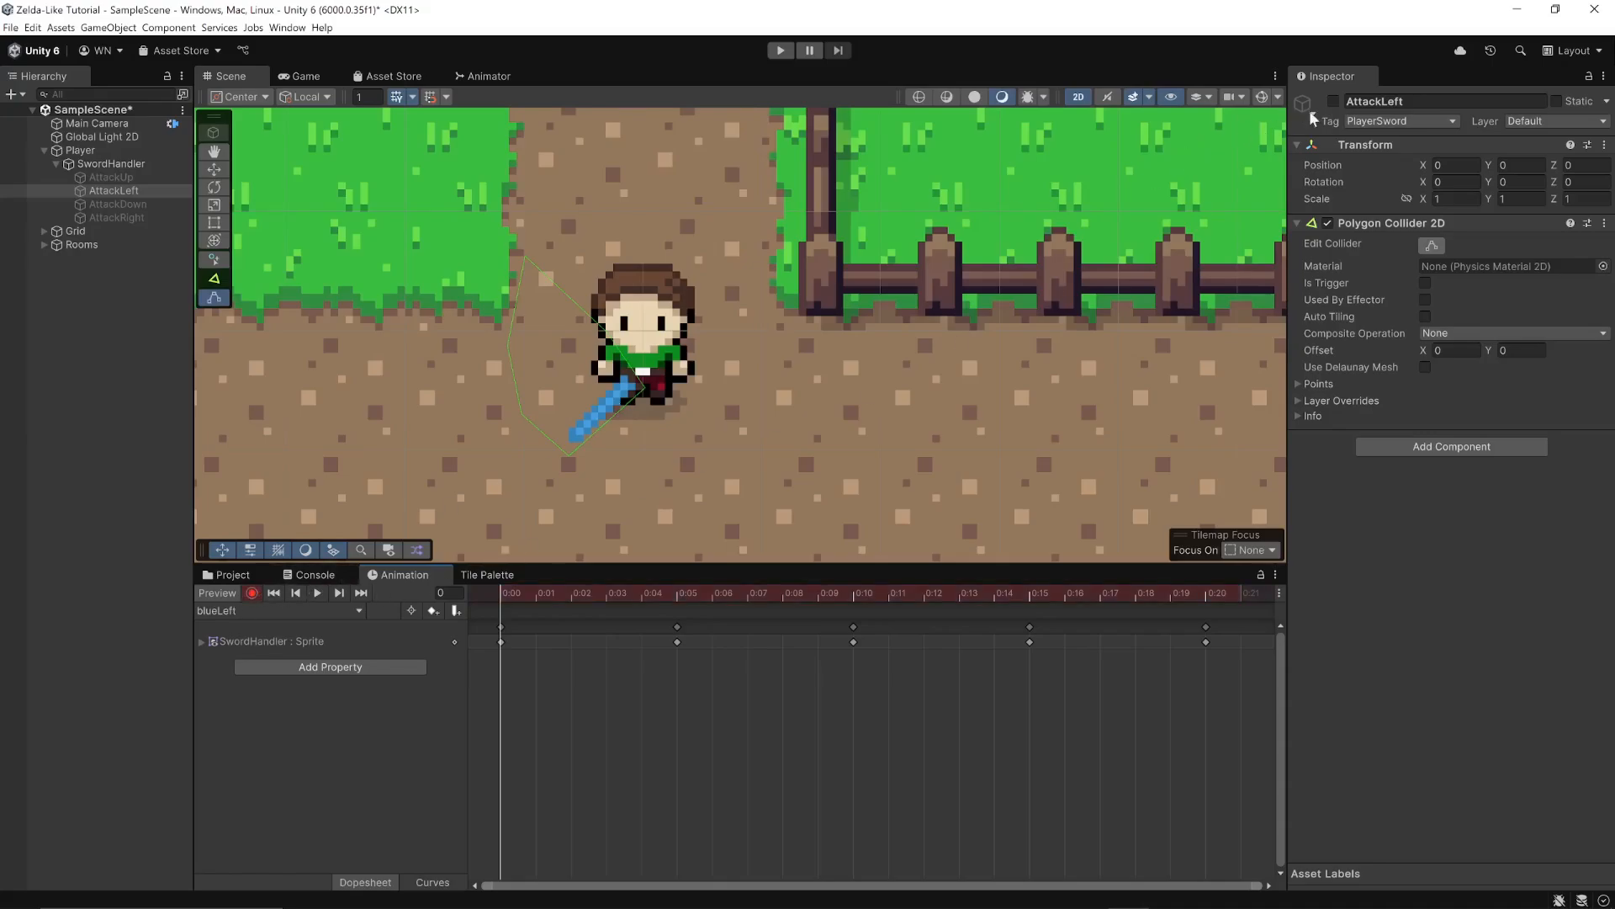
click(1334, 101)
drag(502, 592, 1205, 605)
click(1333, 102)
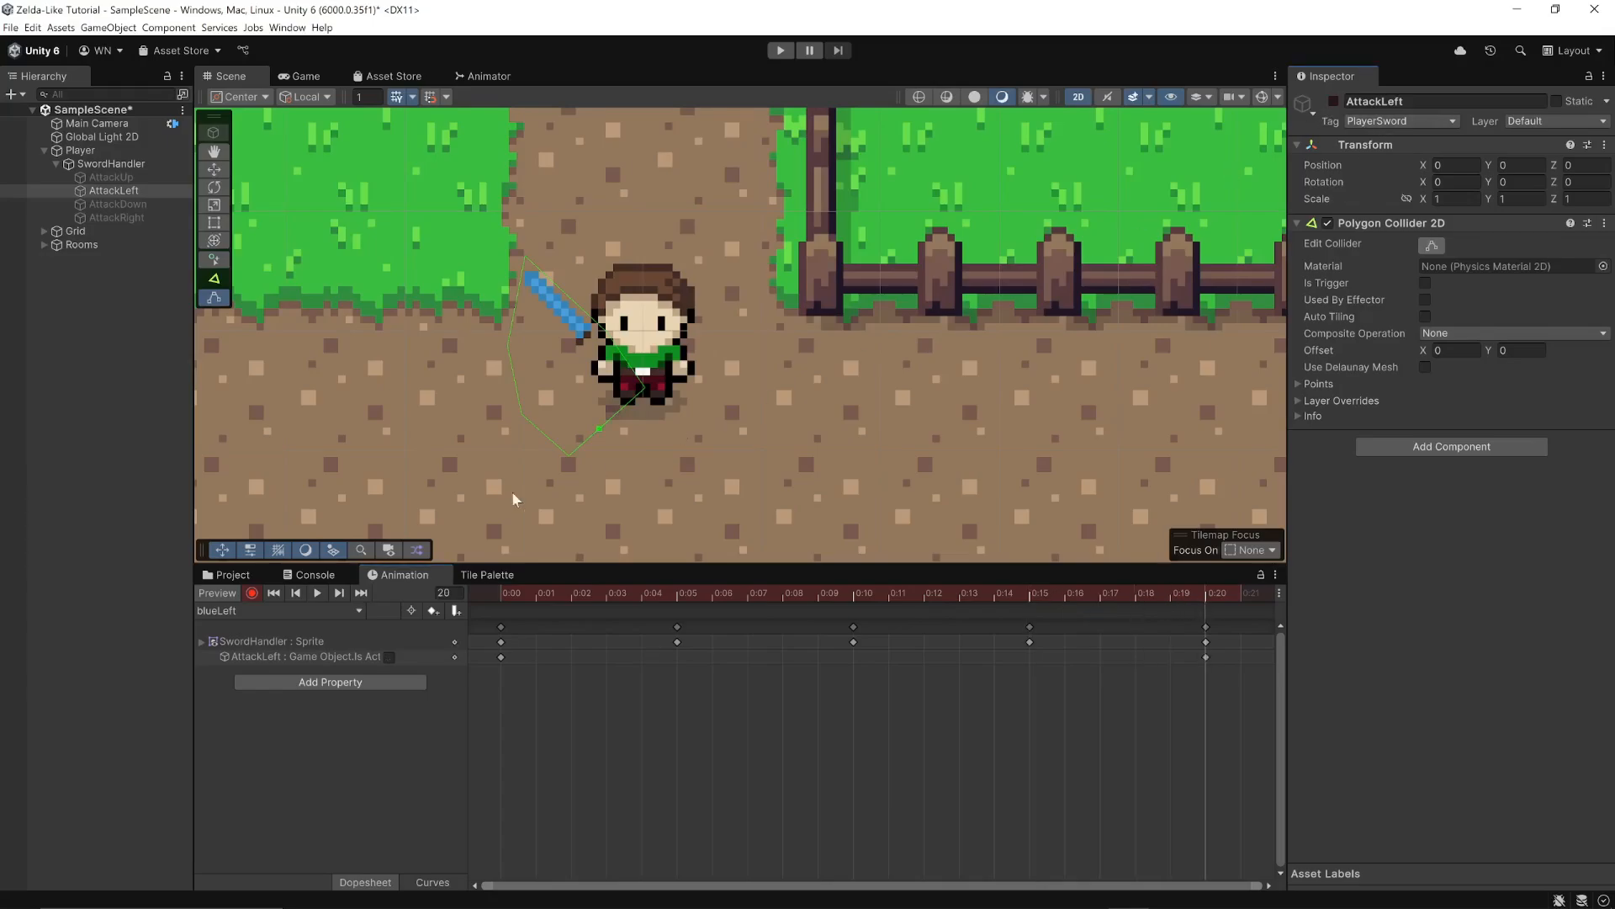
- In the blueRight clip, record AttackRight active at frame 0 and inactive at frame 20
click(252, 593)
click(240, 610)
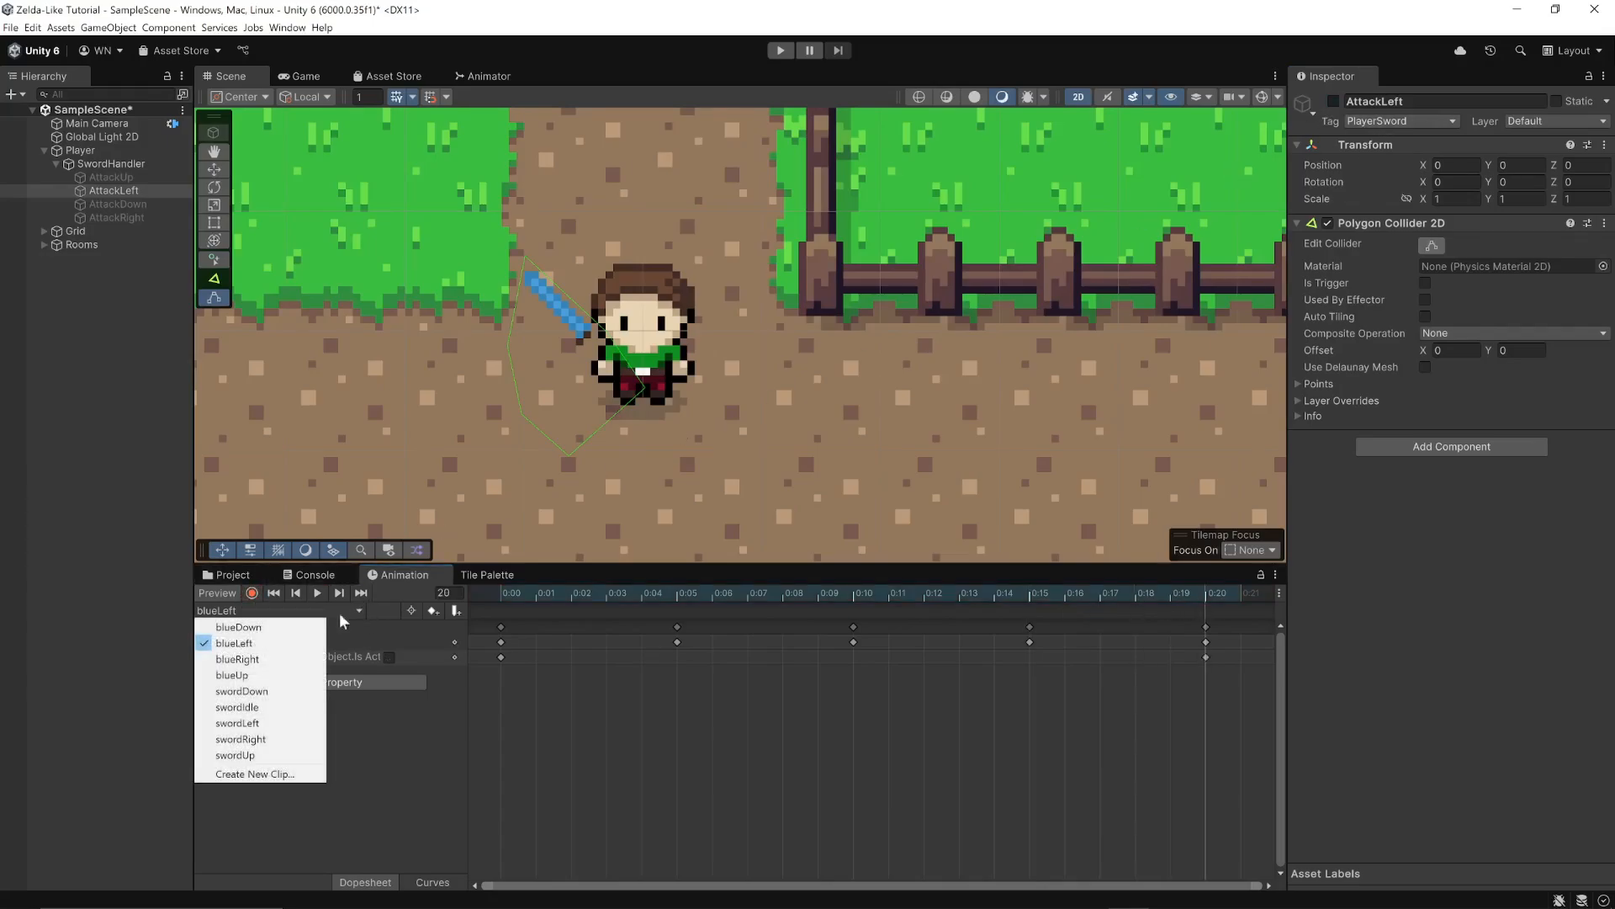
click(277, 660)
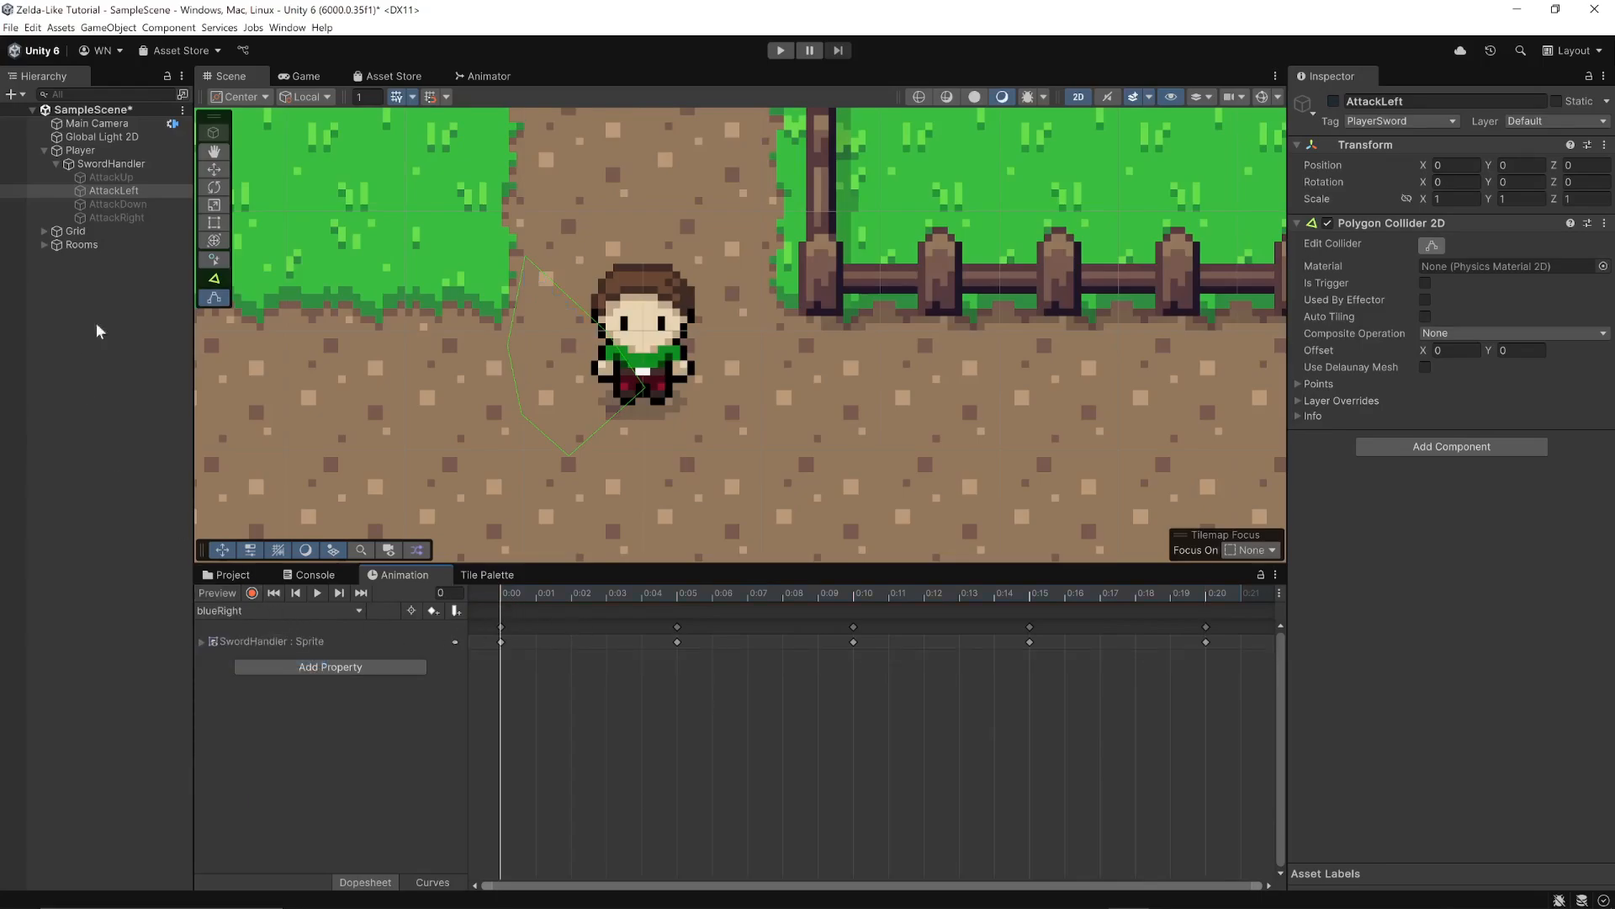
click(126, 217)
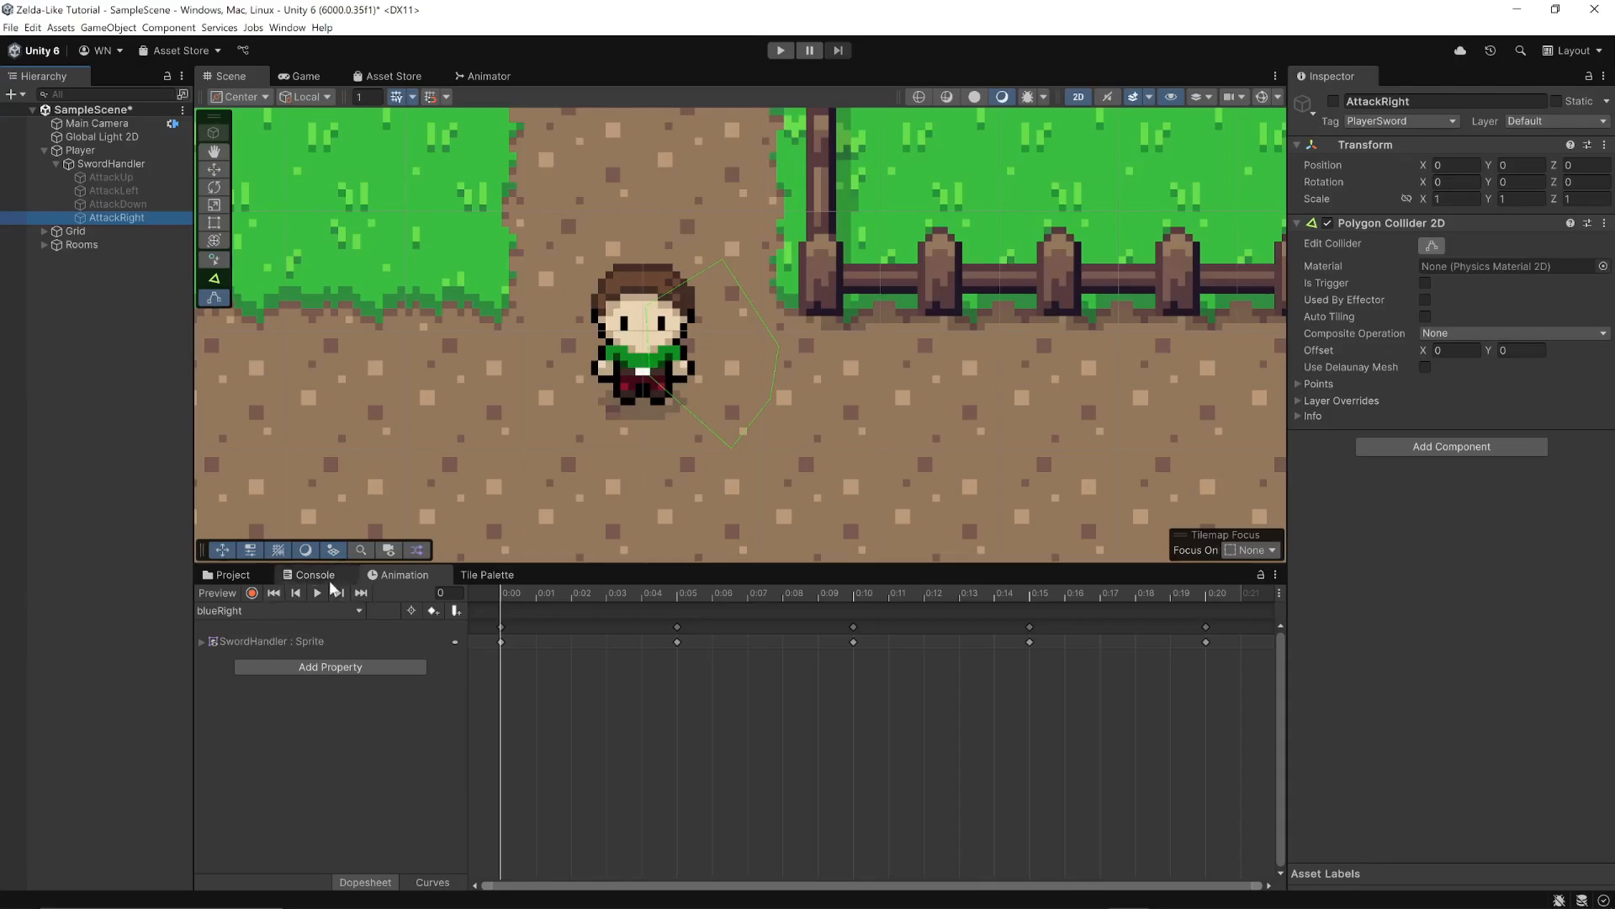
click(251, 593)
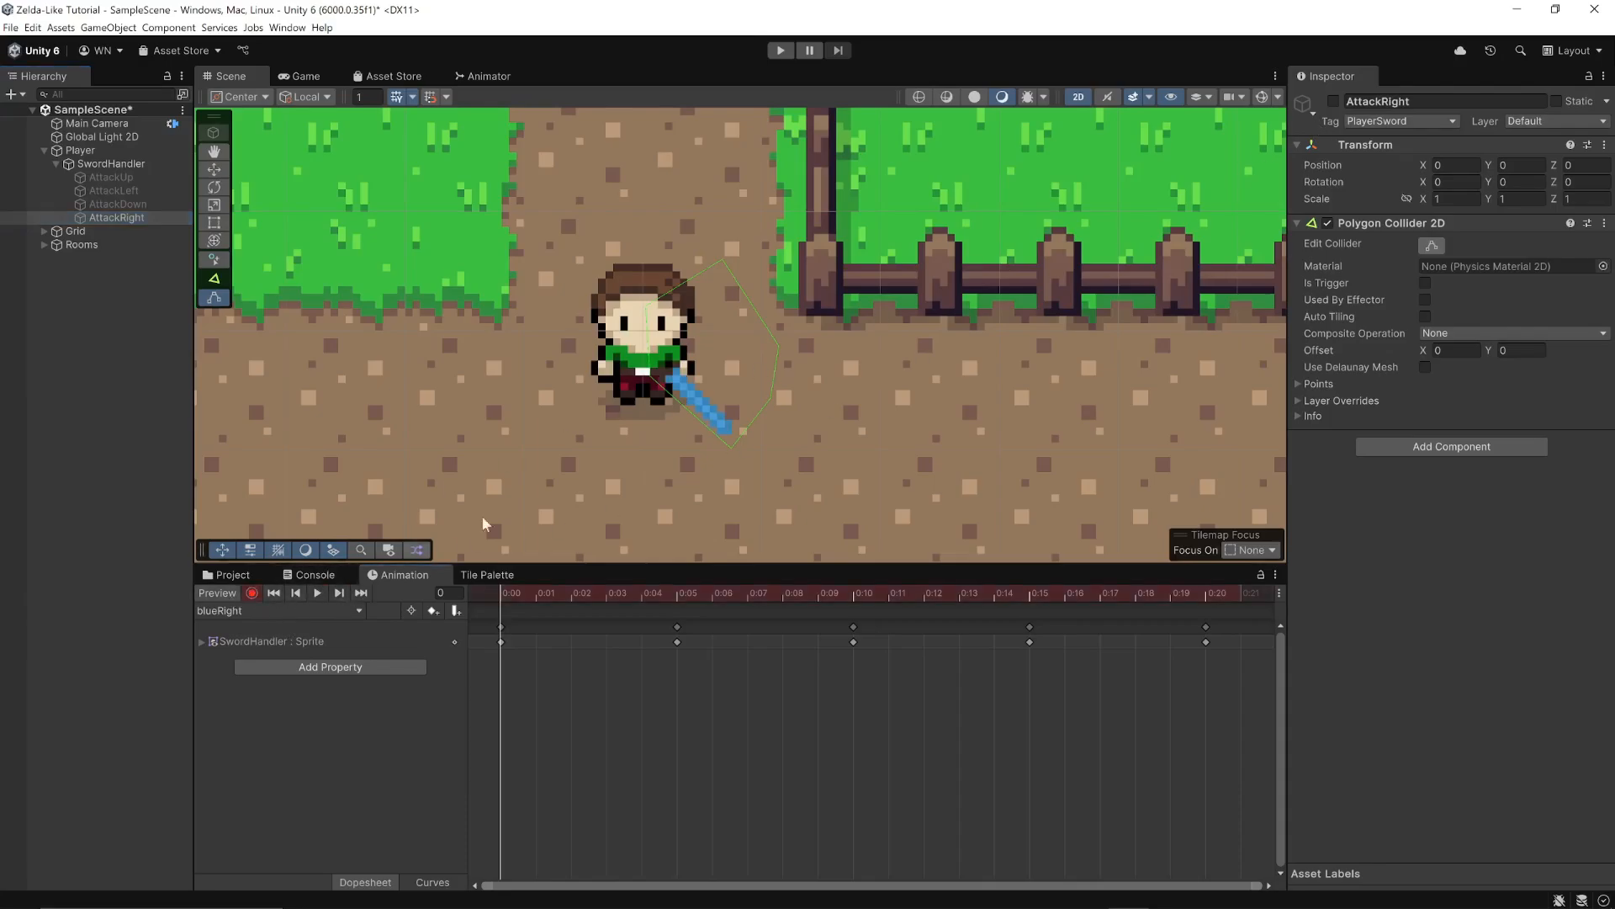
click(1333, 101)
drag(501, 595, 1206, 604)
click(1332, 101)
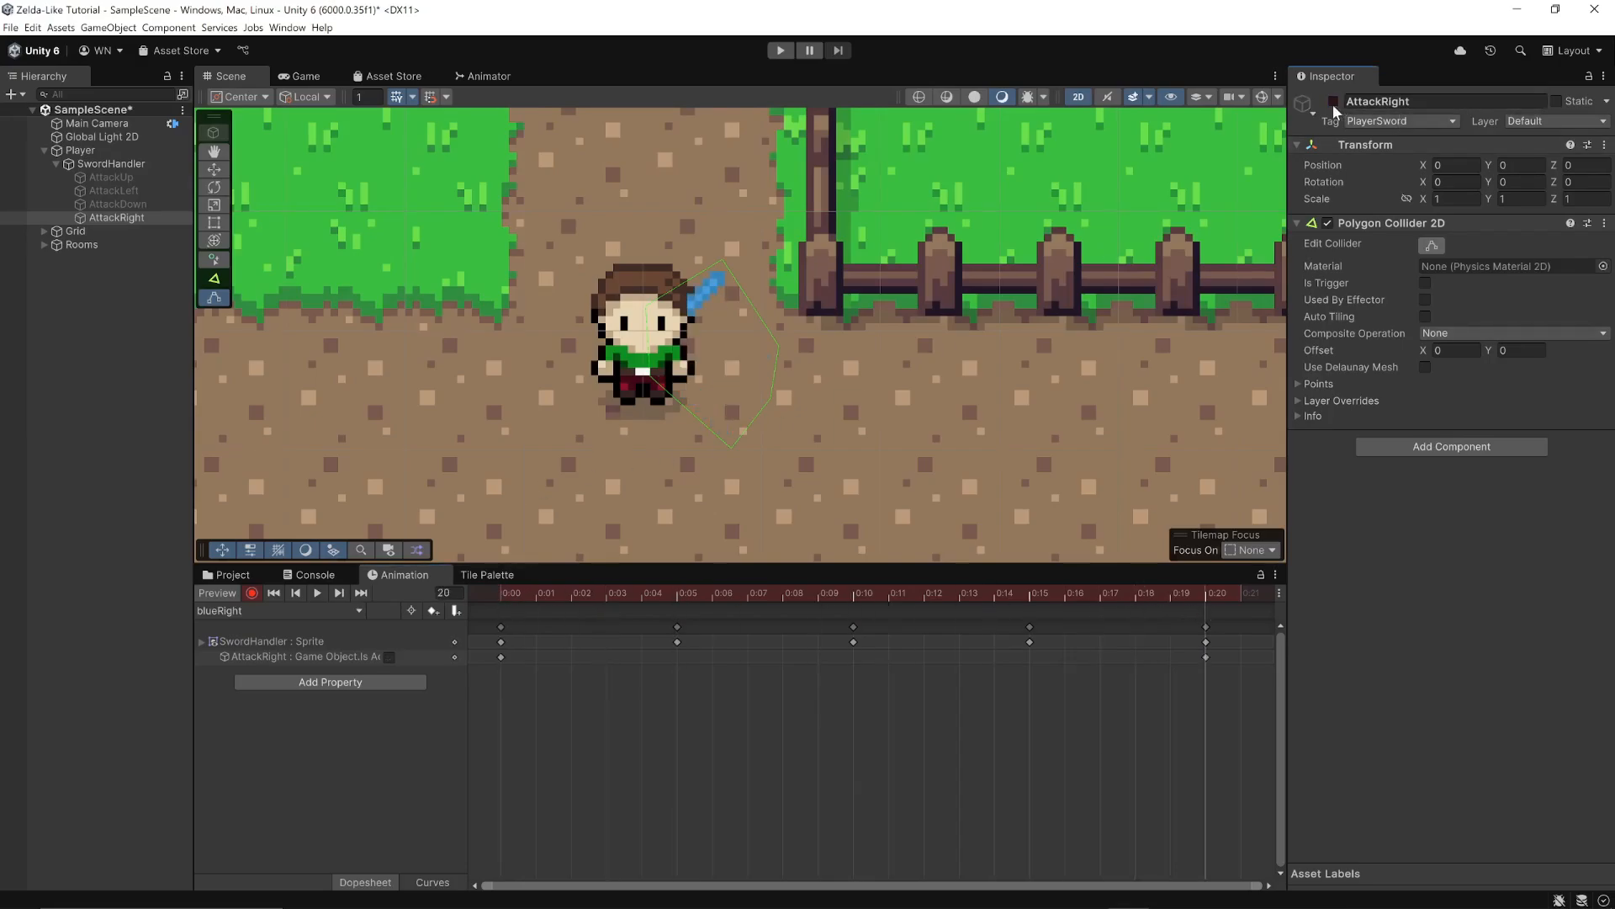
click(252, 593)
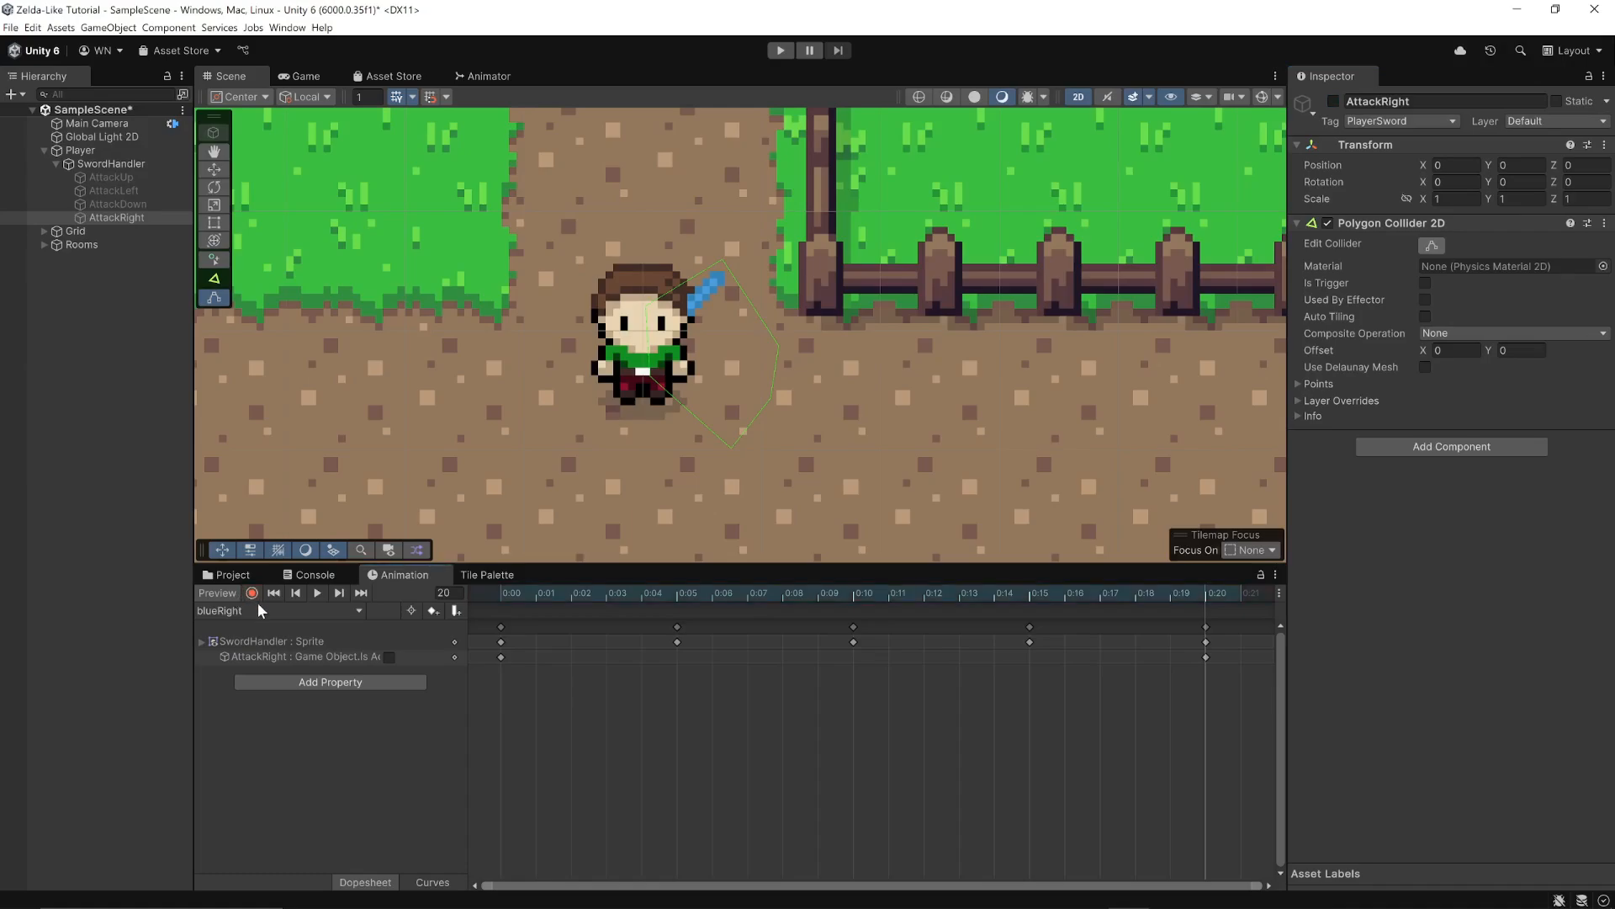
- In the blueUp clip, record AttackUp active at frame 0 and inactive at frame 20
click(344, 612)
click(261, 673)
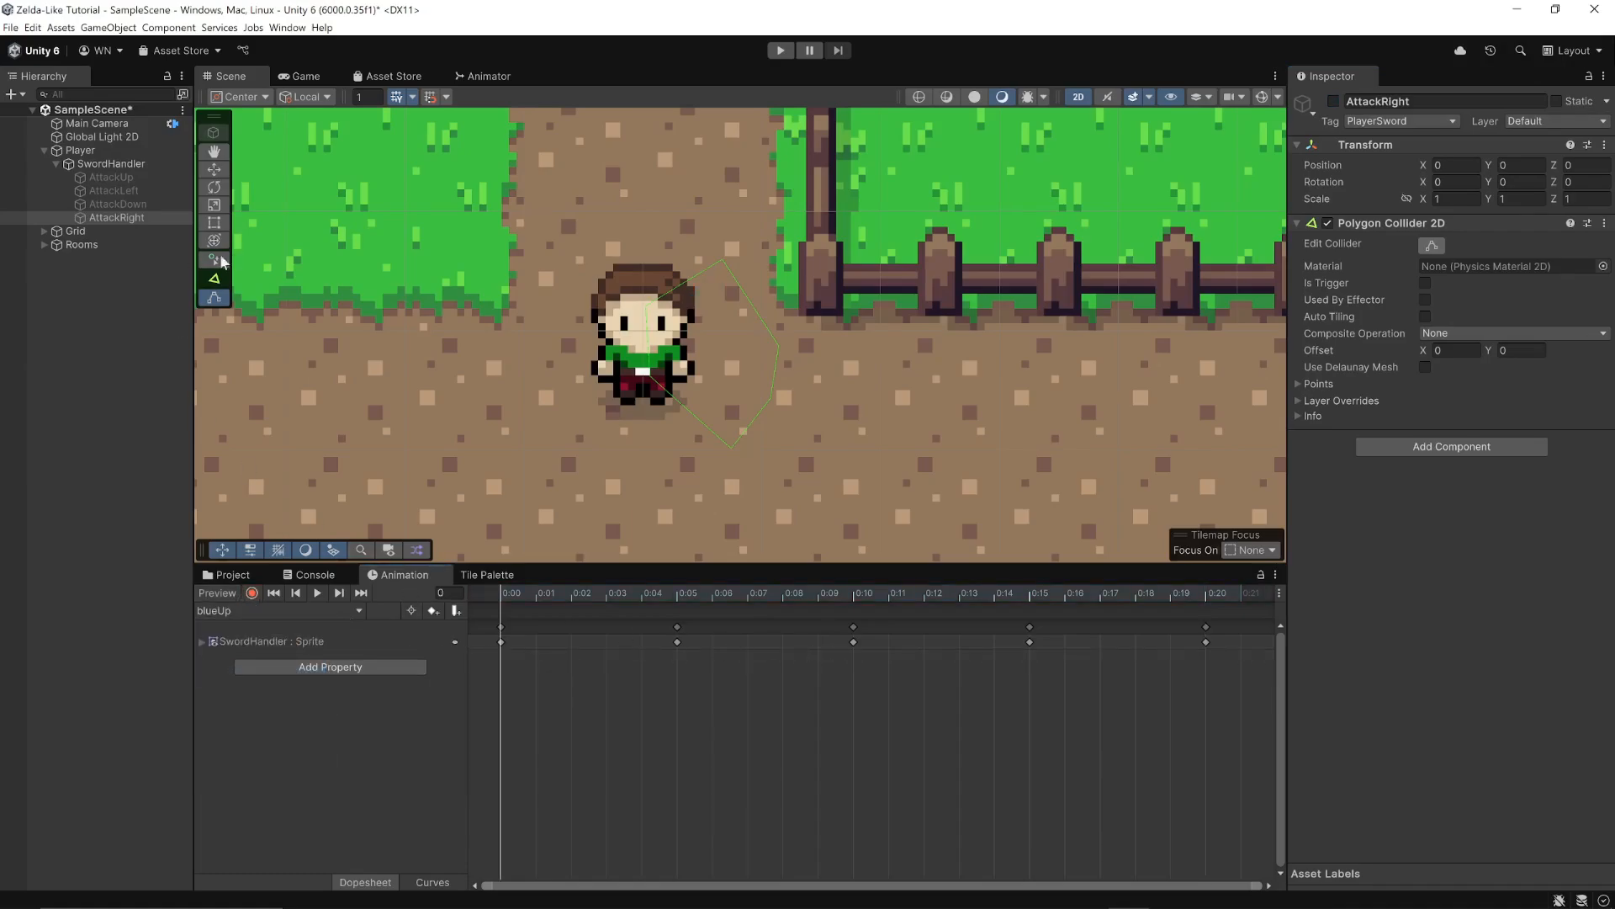
click(127, 180)
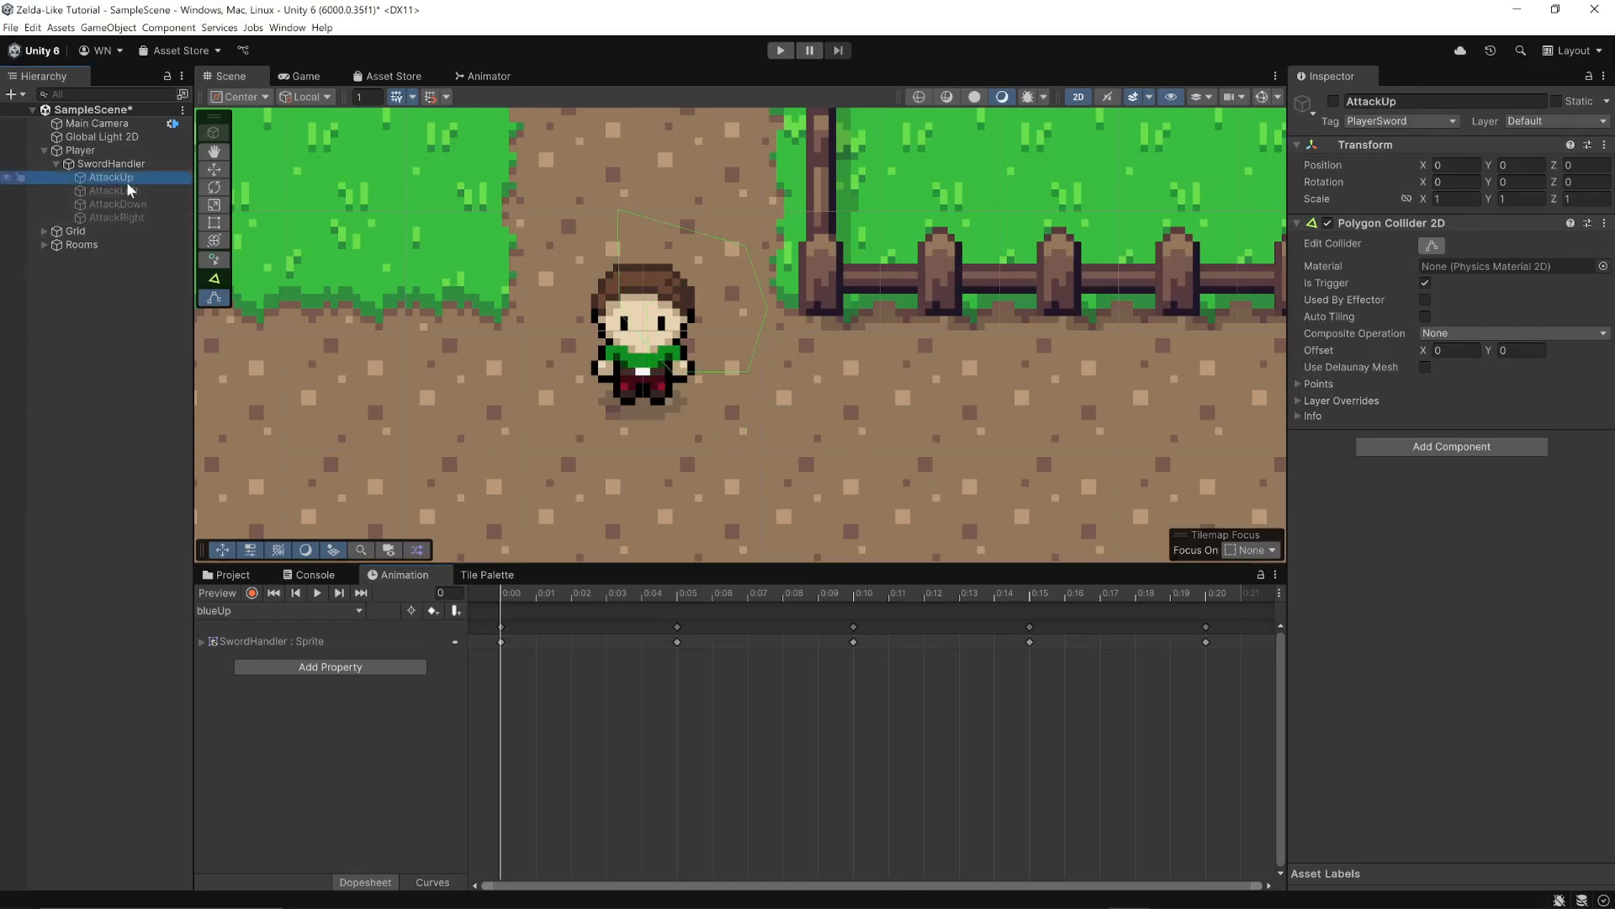
click(251, 593)
click(1334, 100)
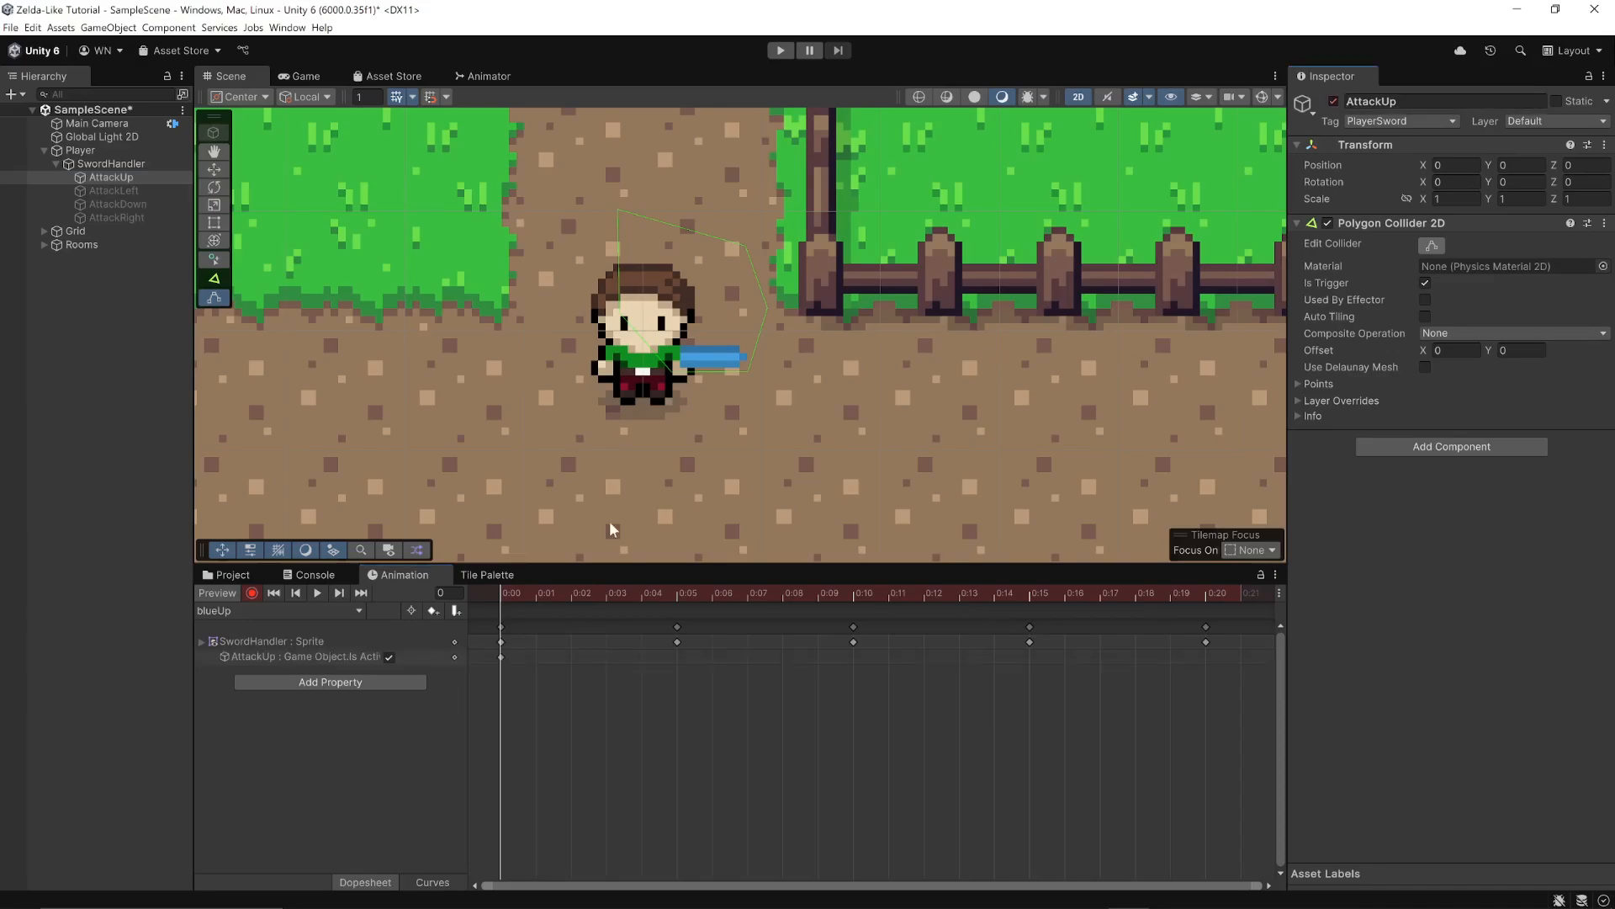
drag(499, 605, 1202, 607)
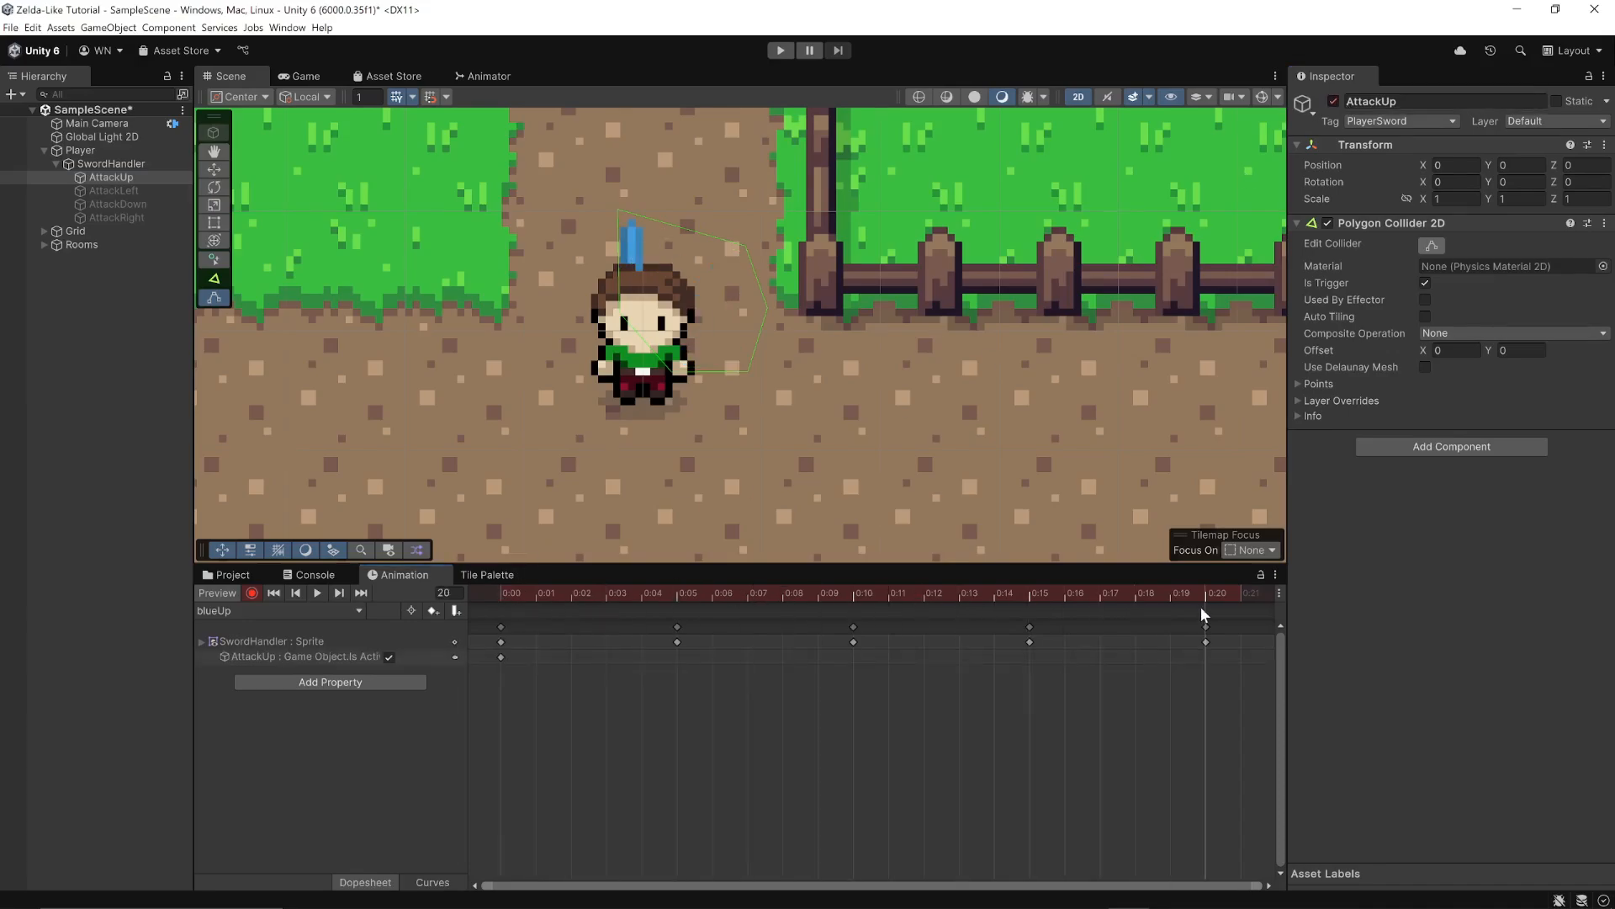
click(1333, 101)
click(253, 594)
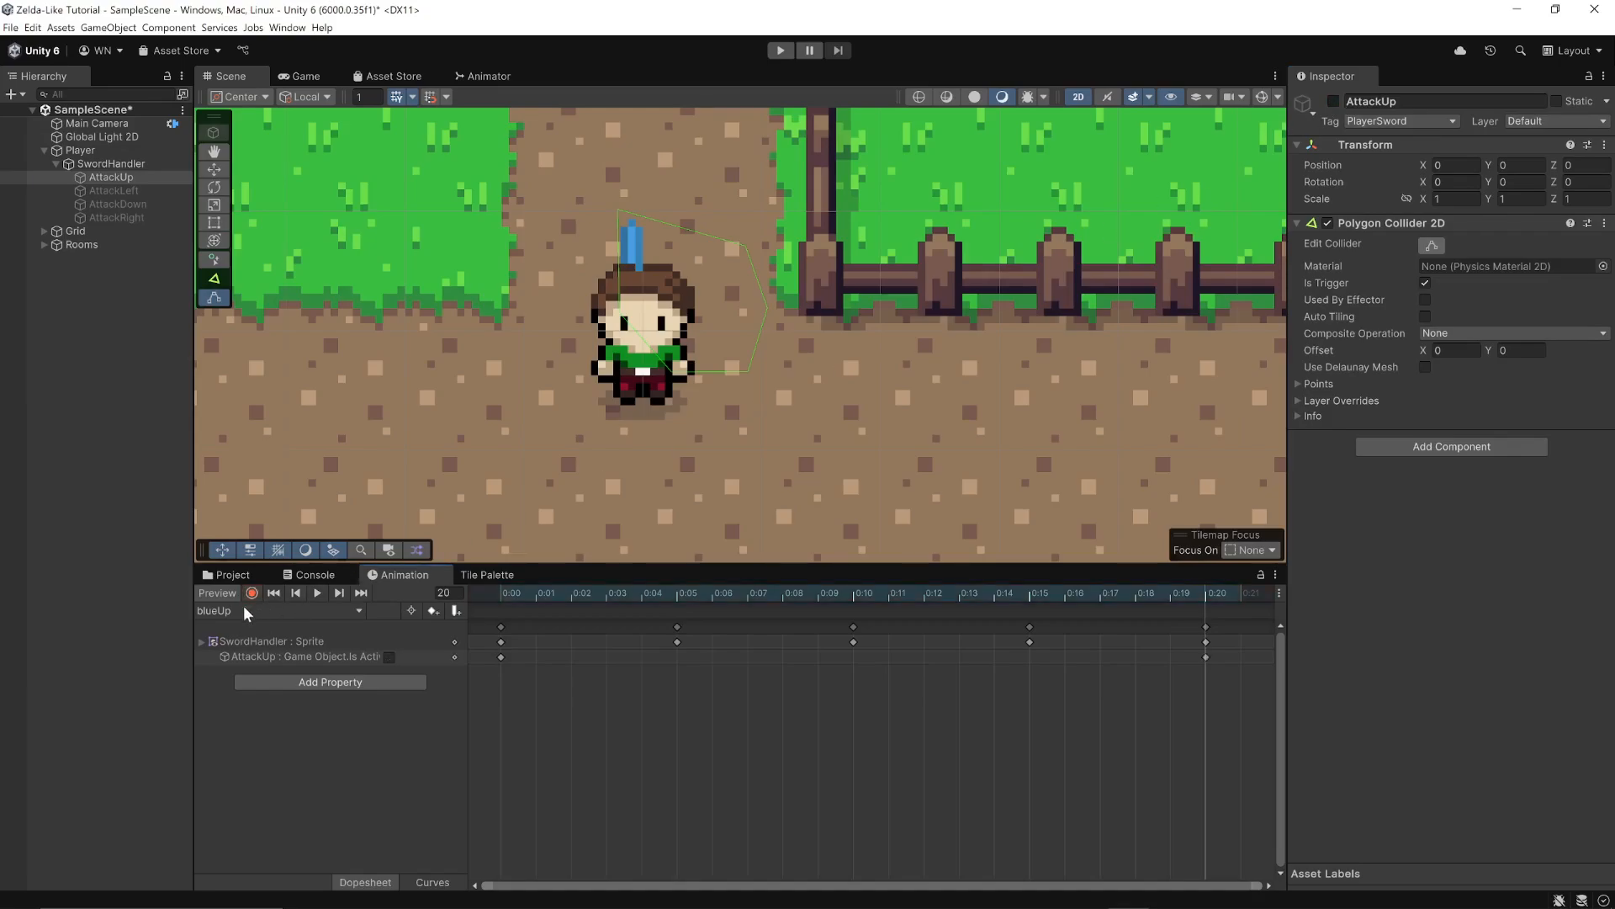
- Switch to the swordIdle clip, and make the AttackLeft, AttackDown and AttackRight polygon colliders triggers
click(360, 612)
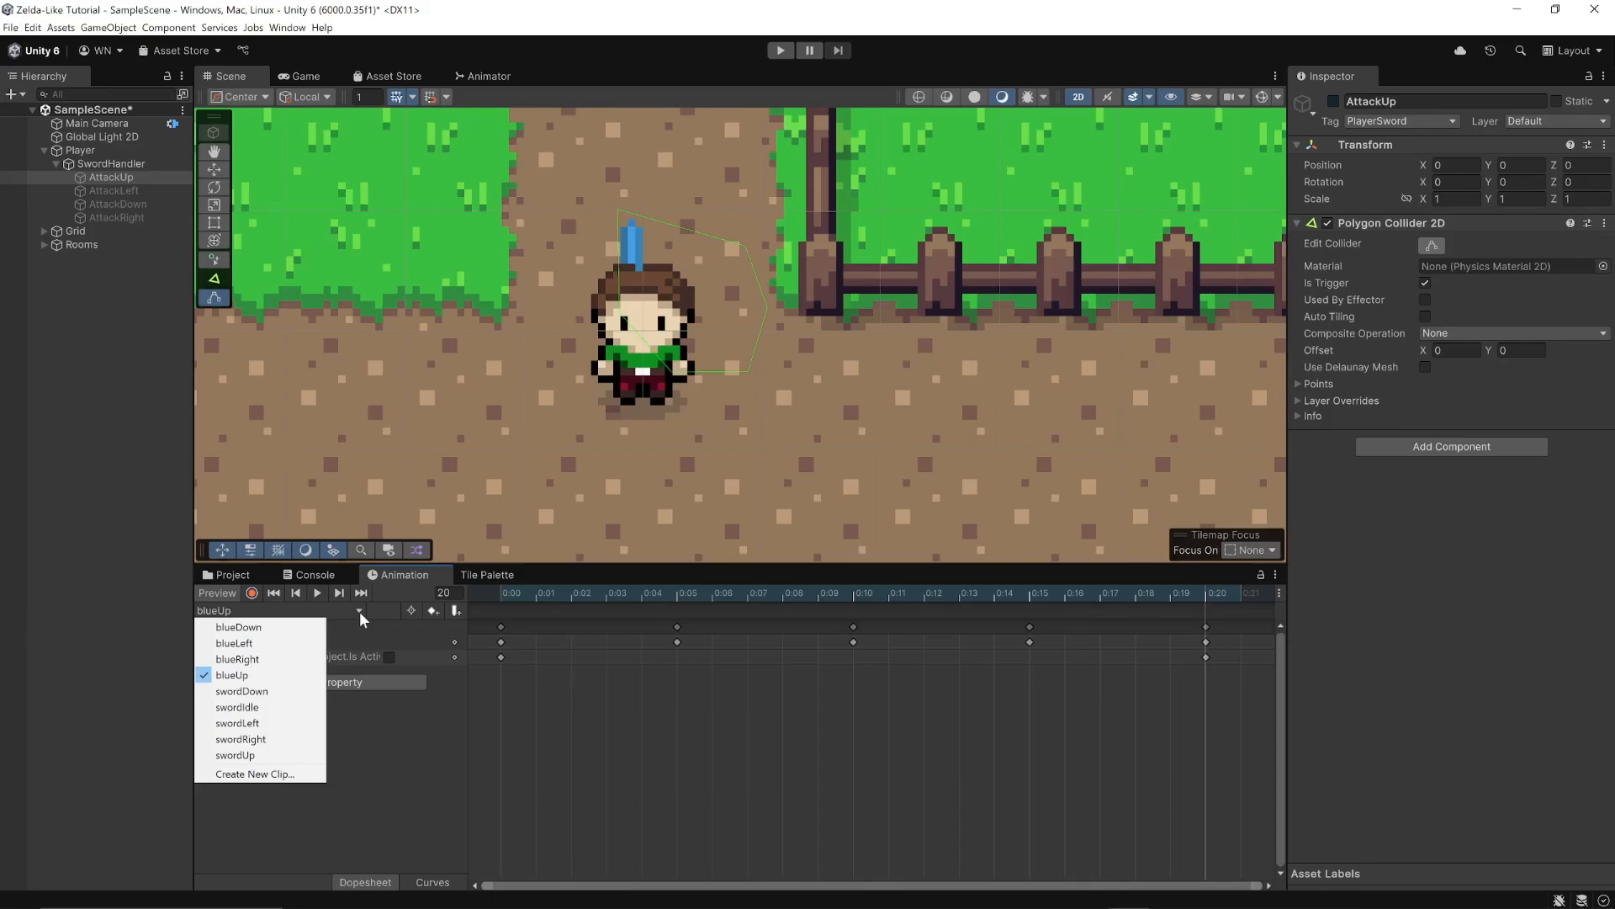
click(292, 707)
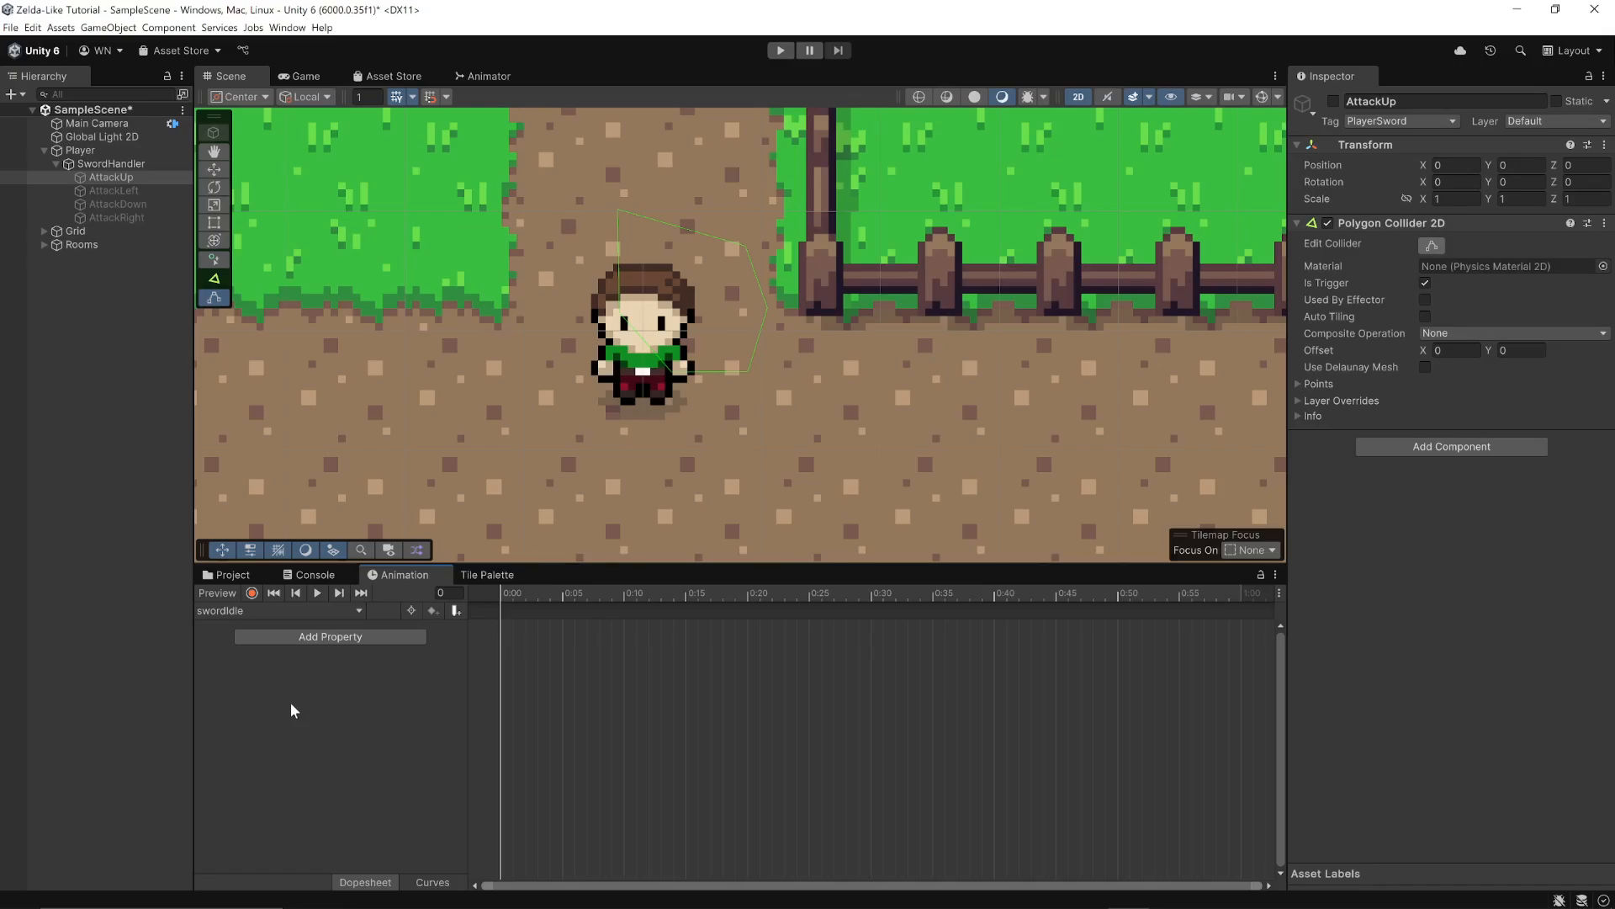
click(103, 192)
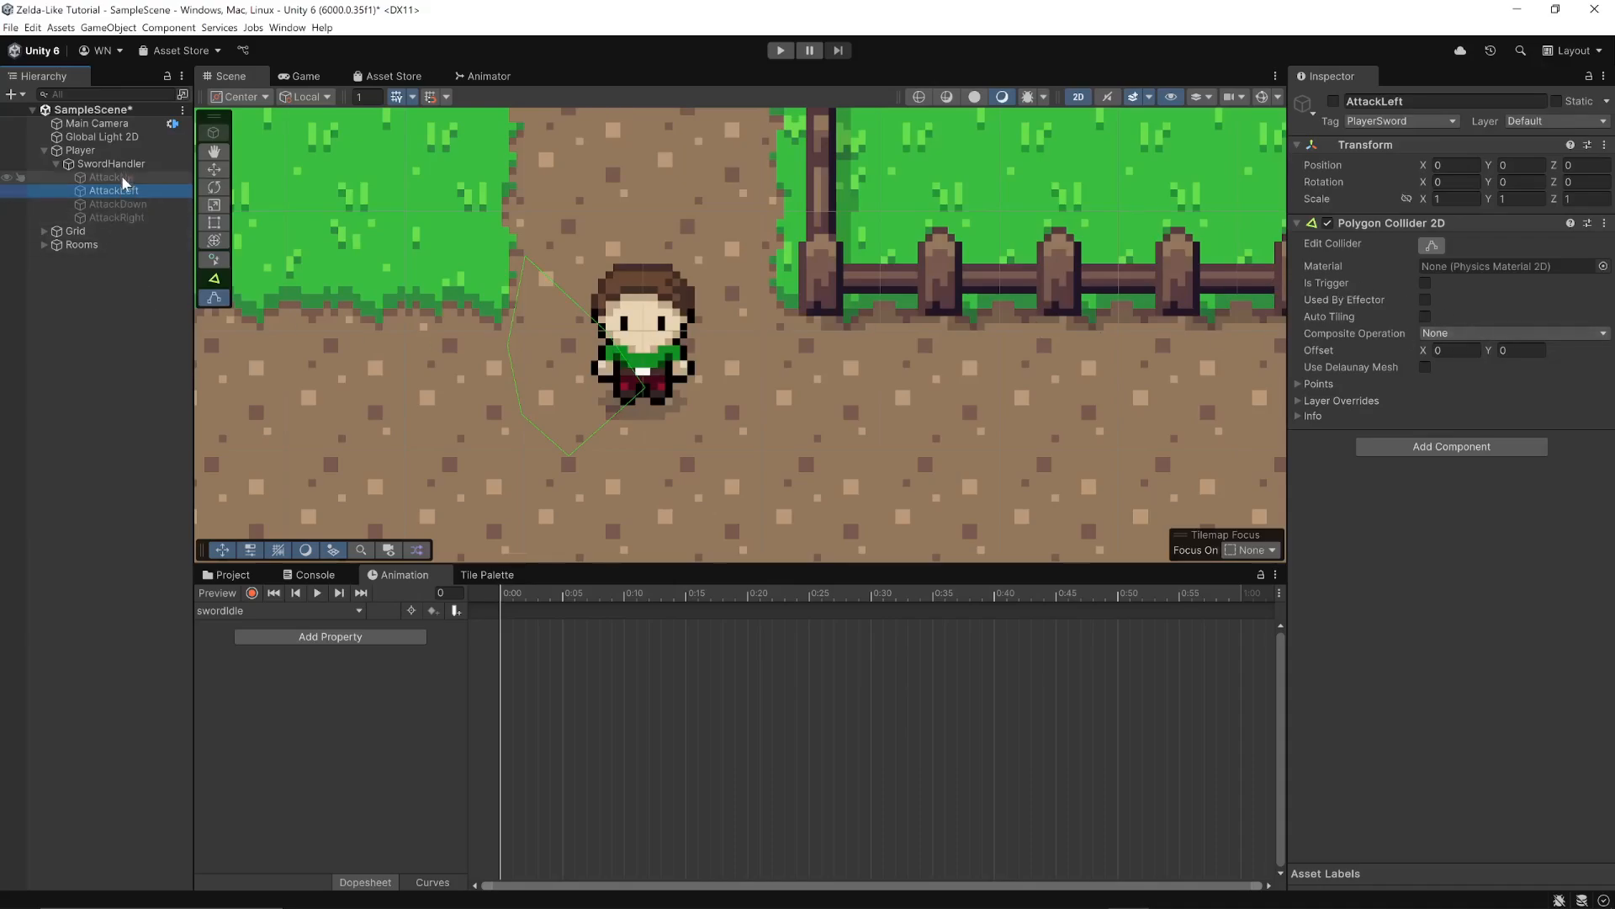
click(1423, 282)
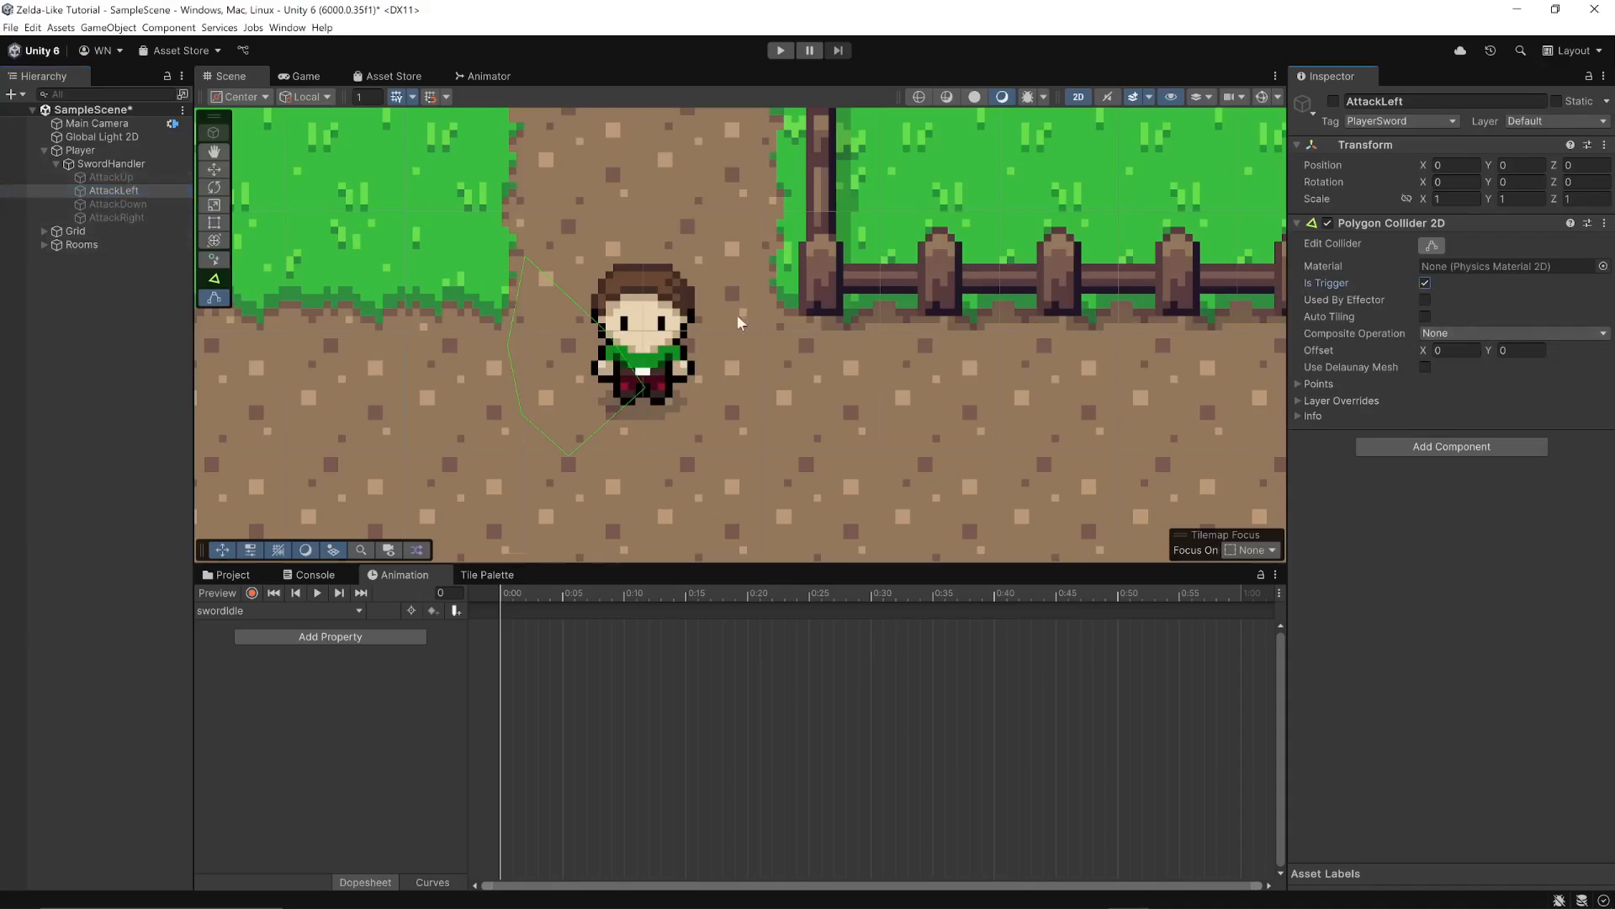
click(87, 204)
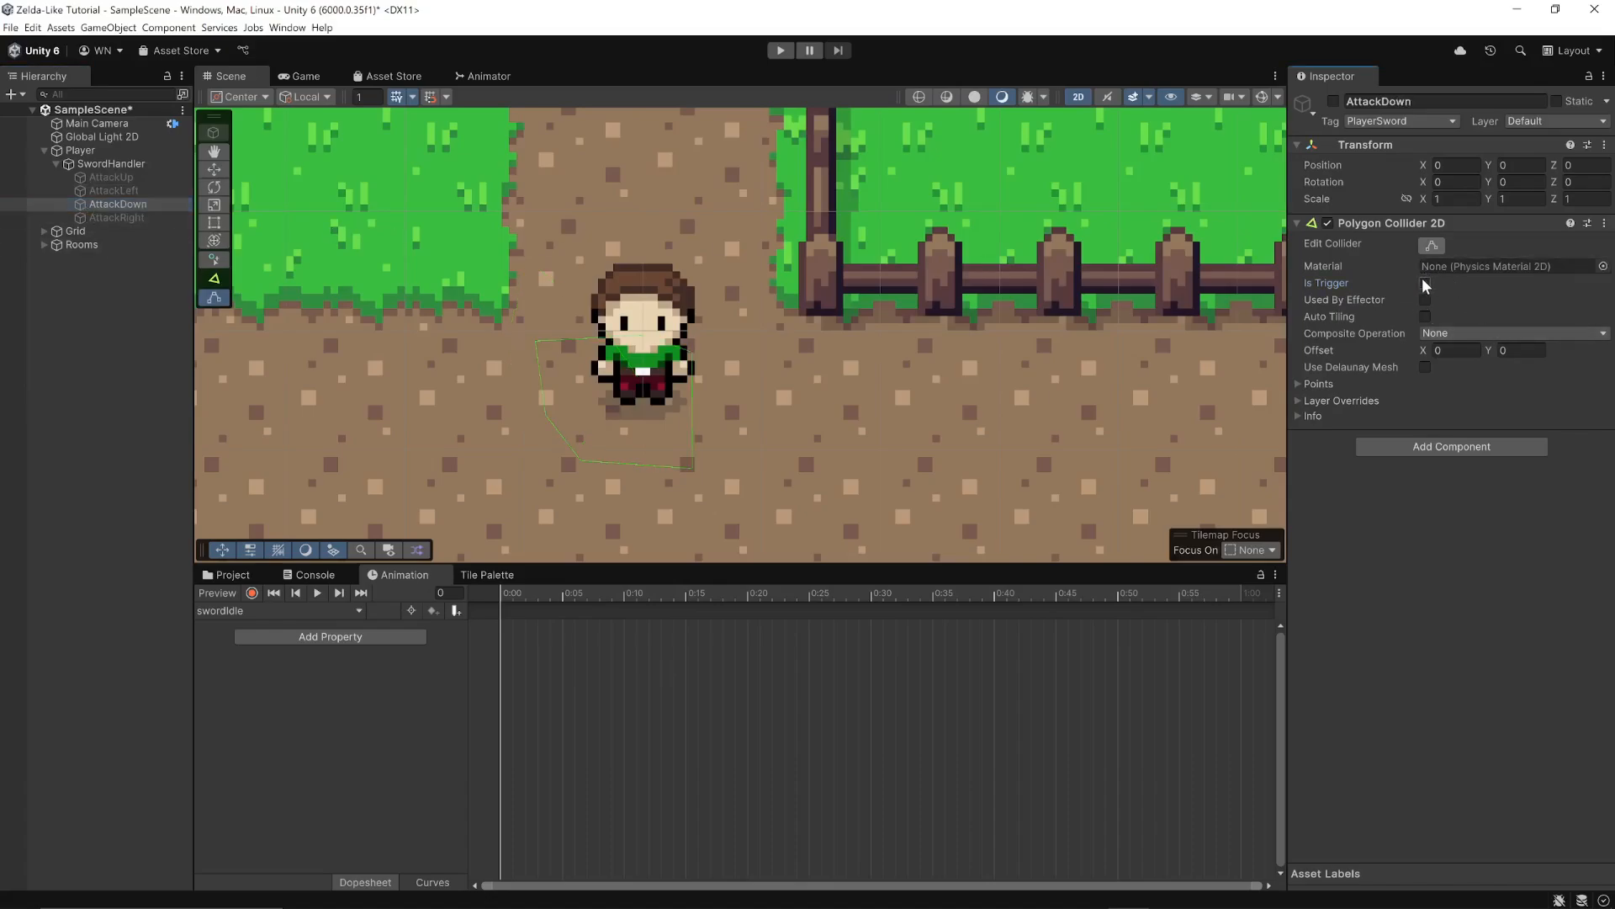
click(126, 216)
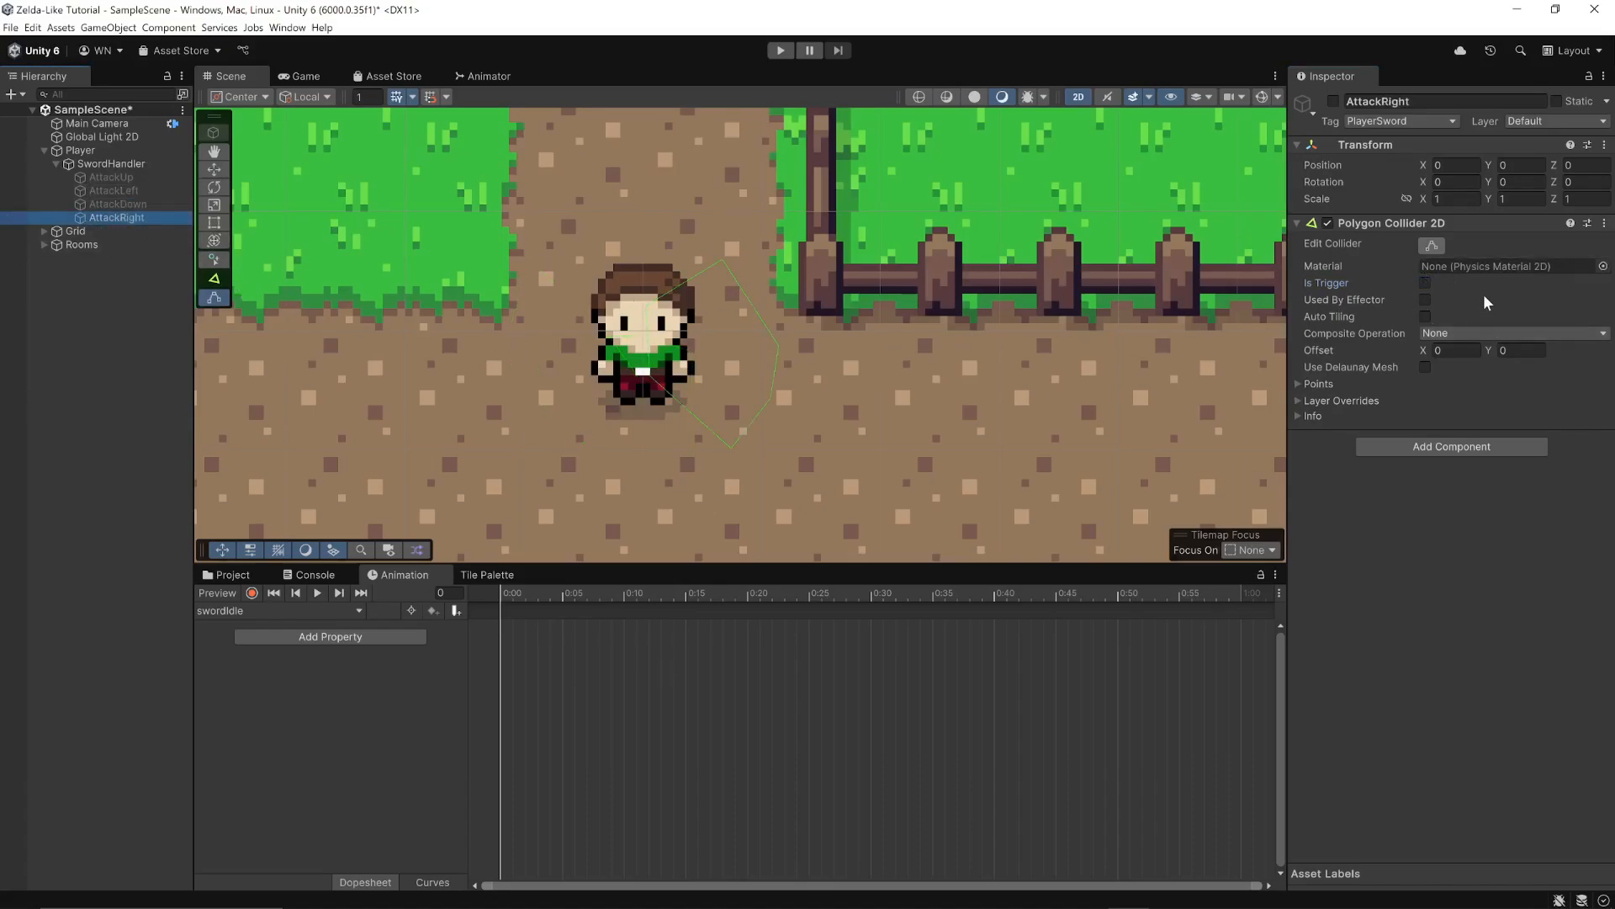
click(1421, 282)
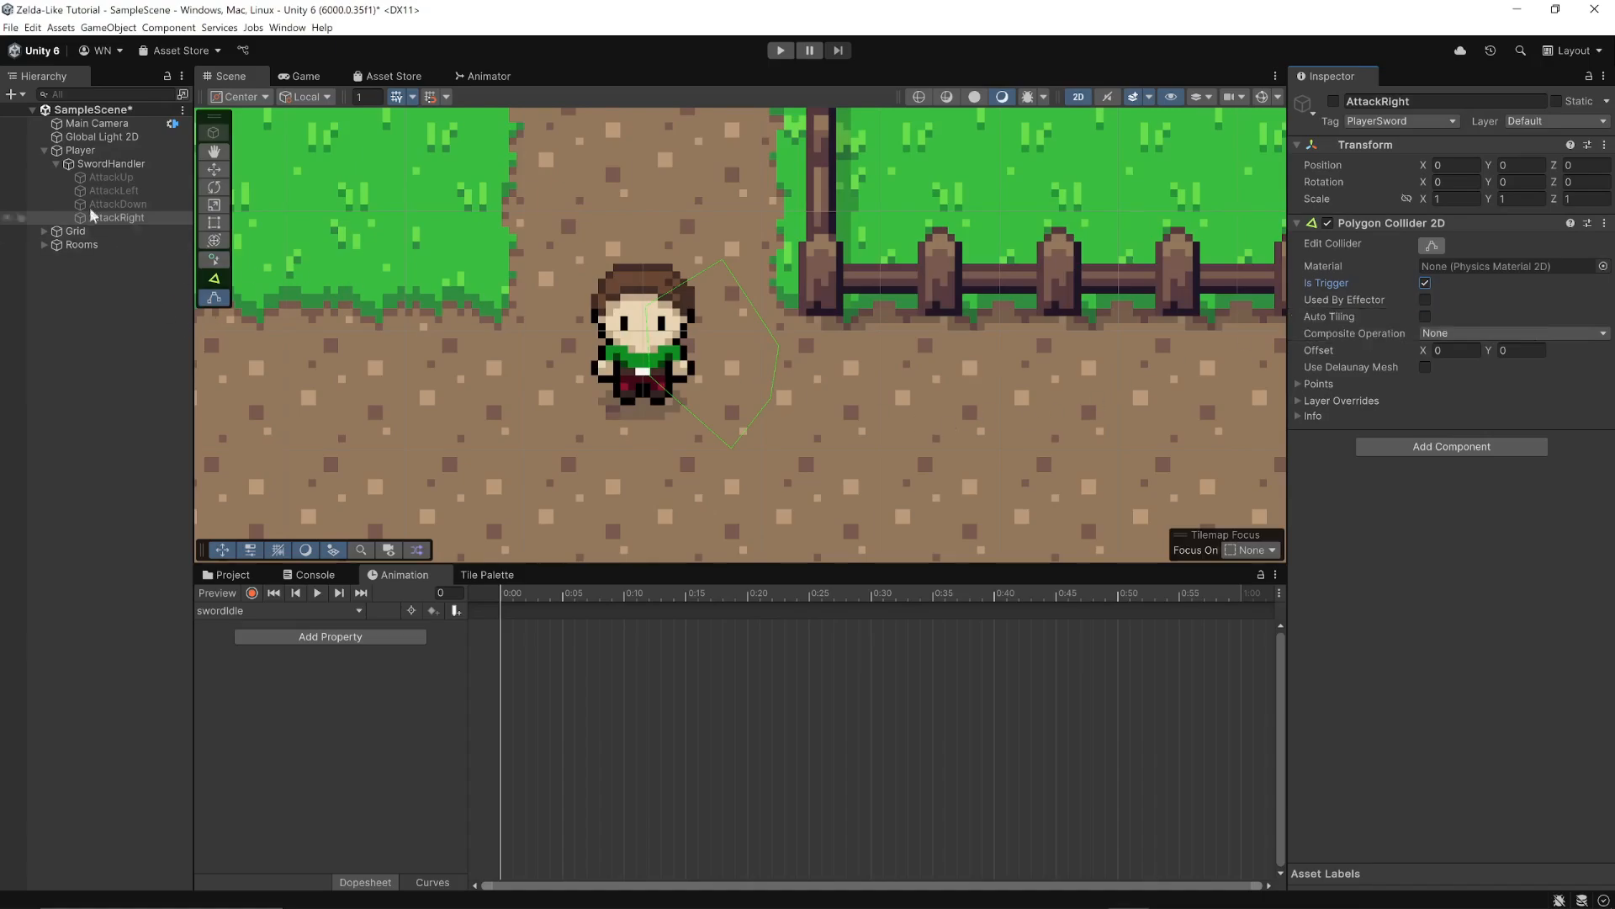
- Review the active state, tag and Is Trigger setting of AttackUp, AttackLeft, AttackDown and AttackRight
click(106, 175)
click(116, 189)
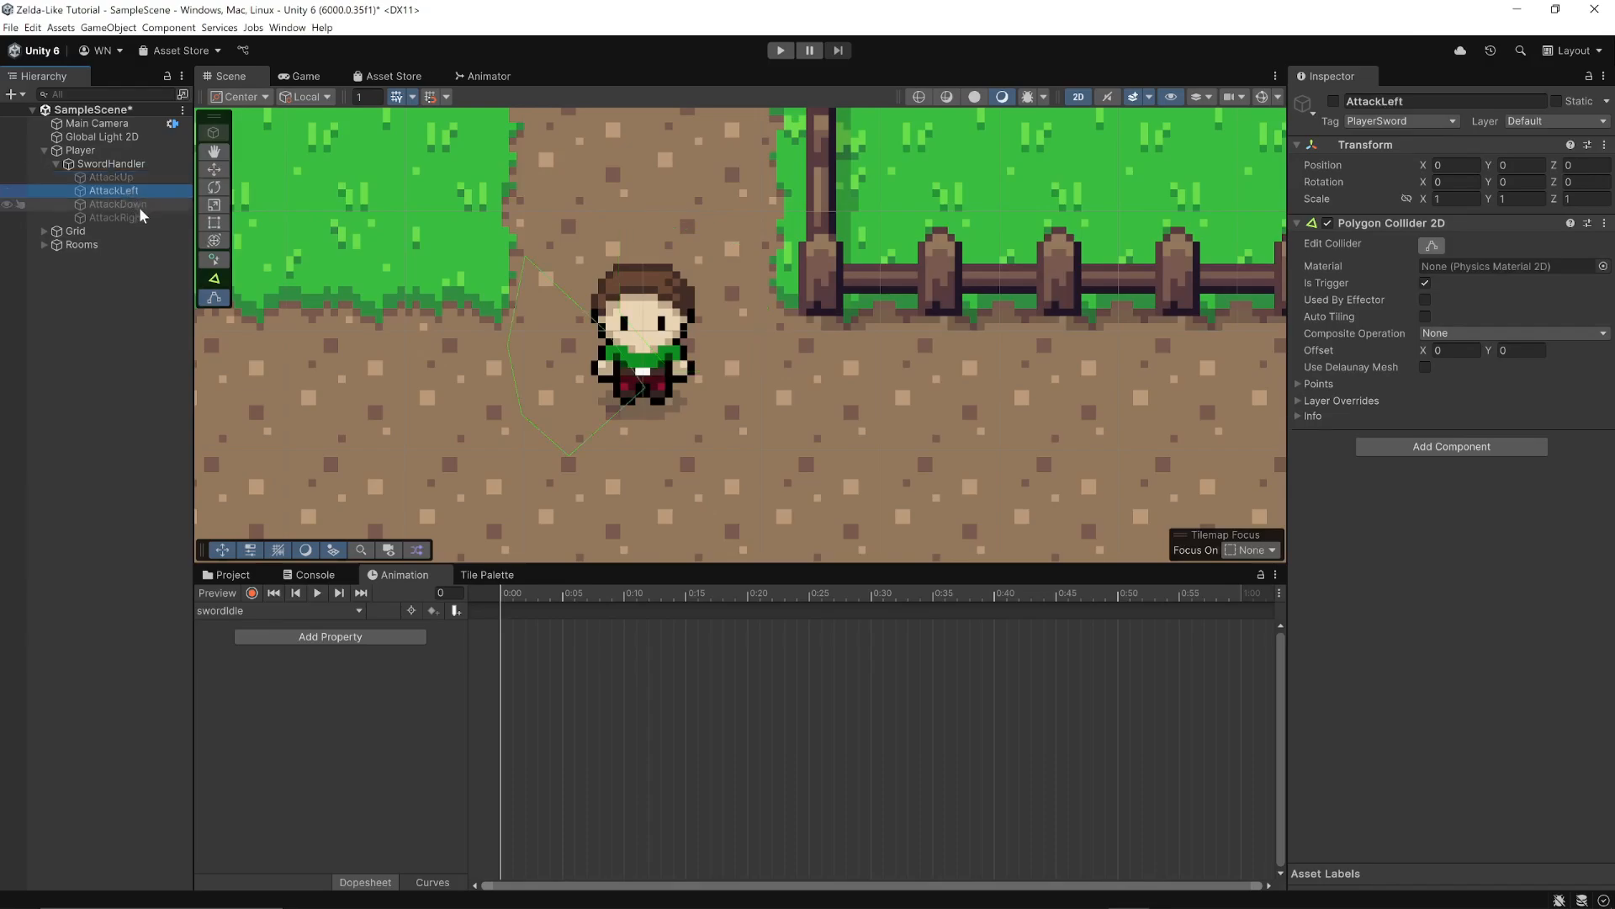
click(139, 207)
click(134, 220)
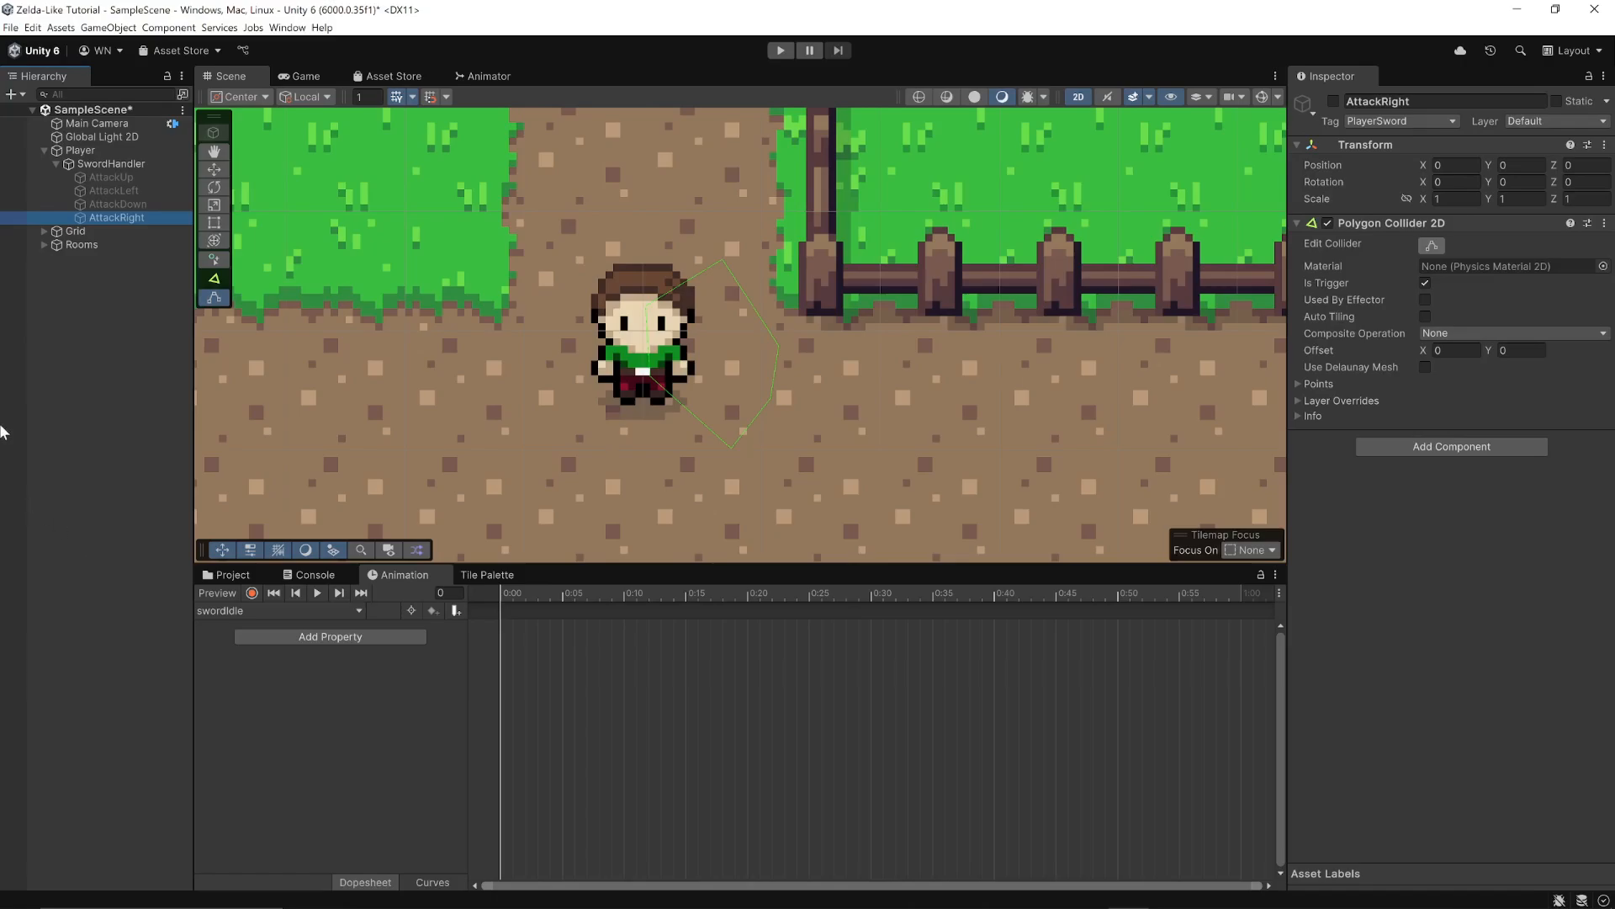
click(112, 177)
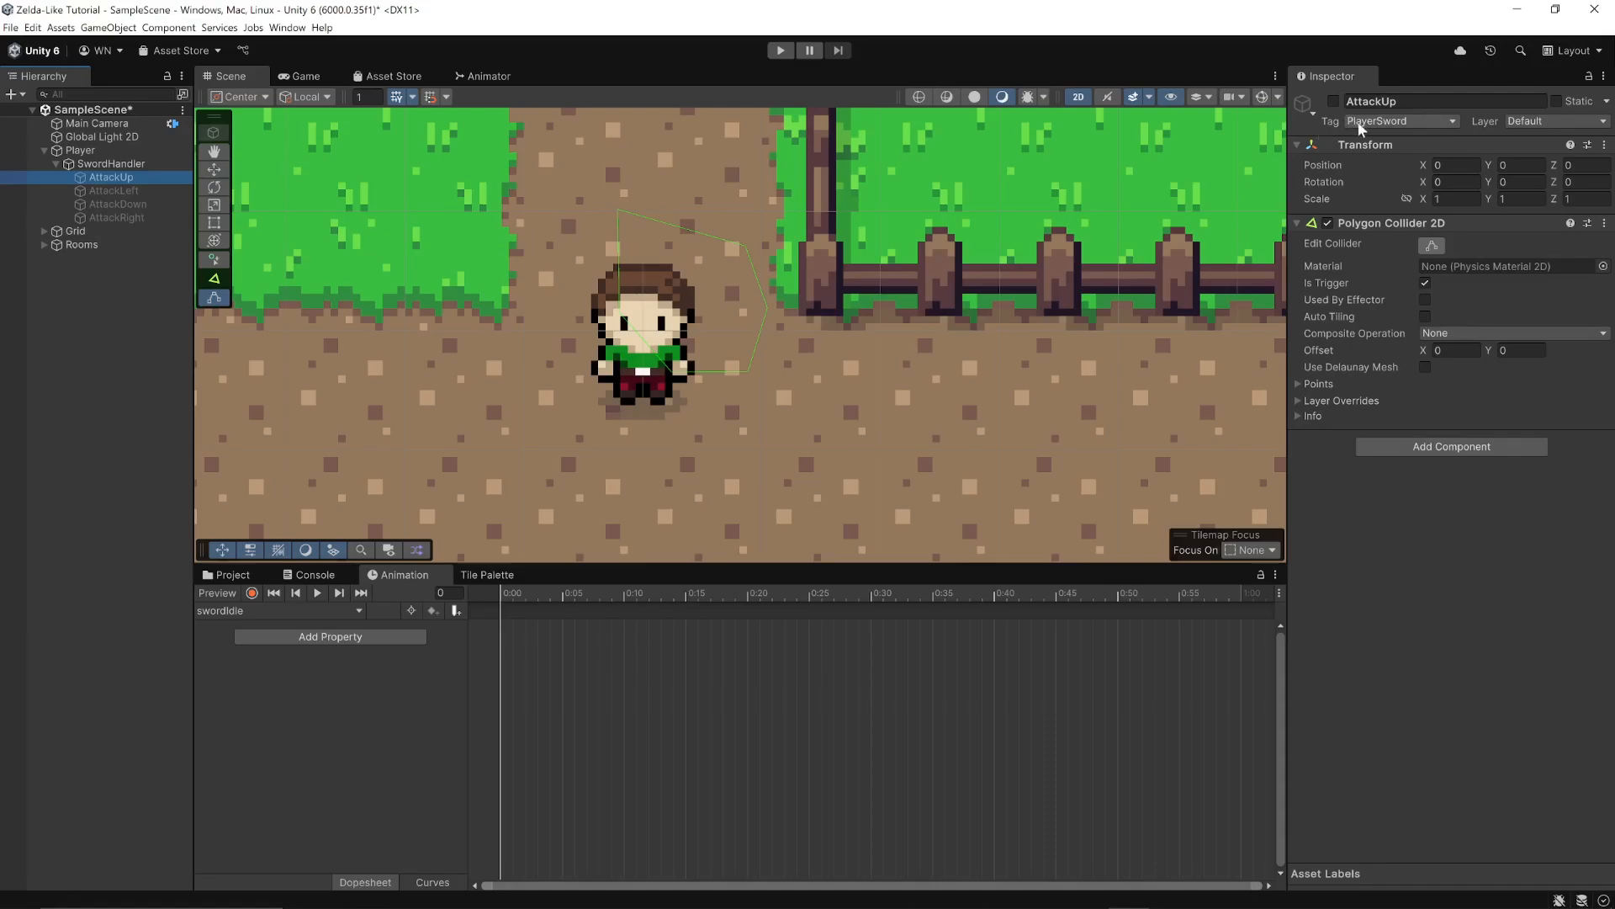
click(127, 191)
click(153, 203)
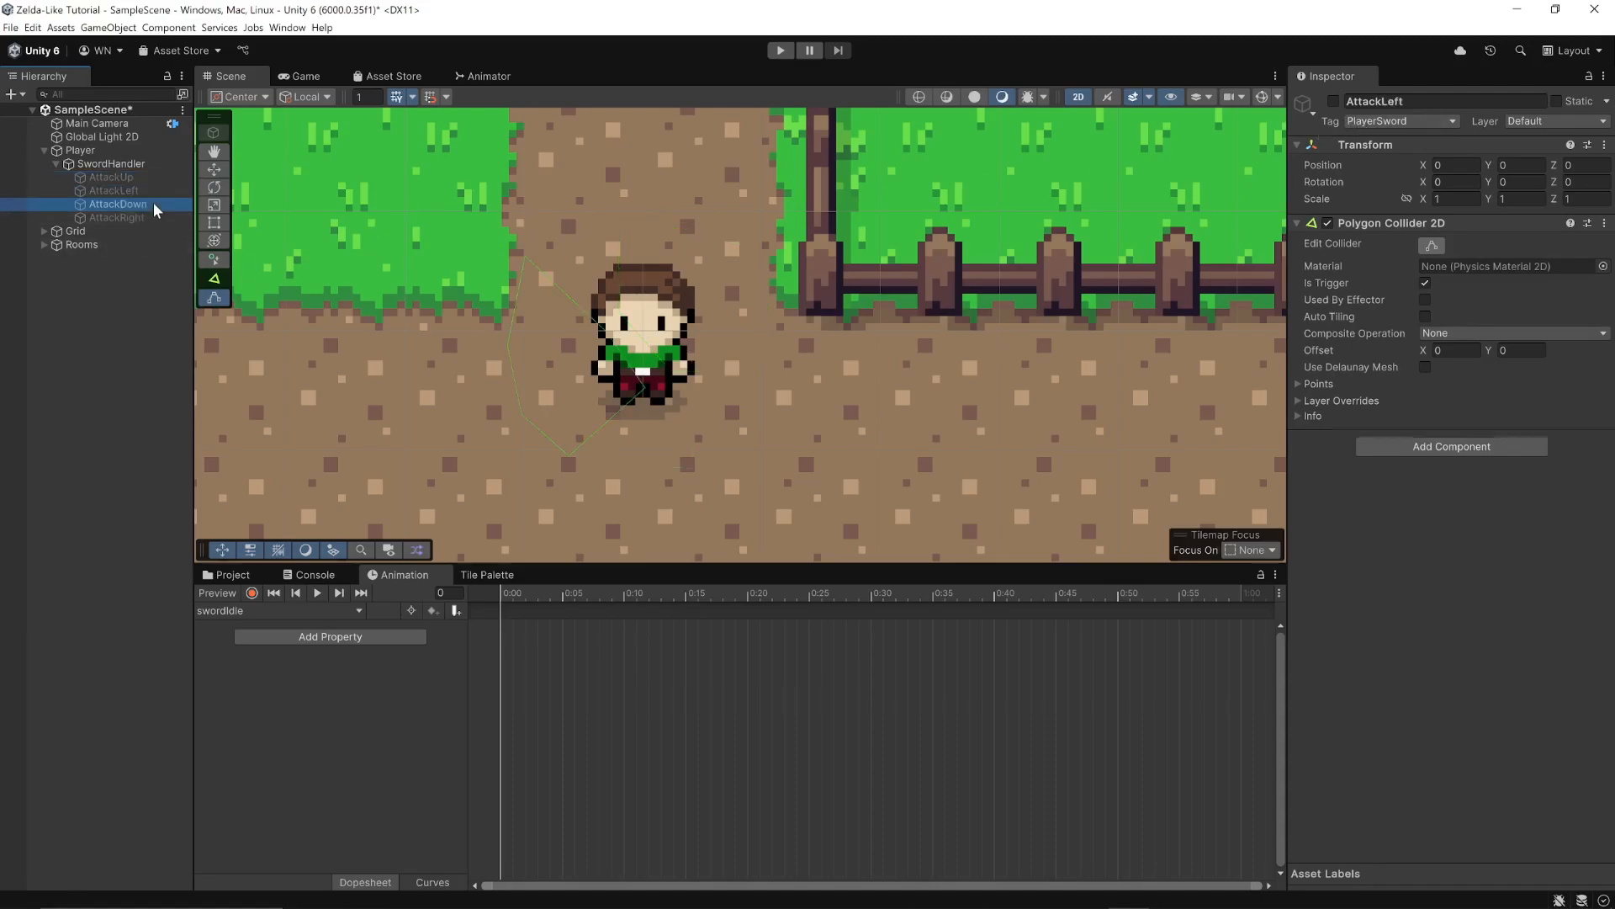
click(147, 215)
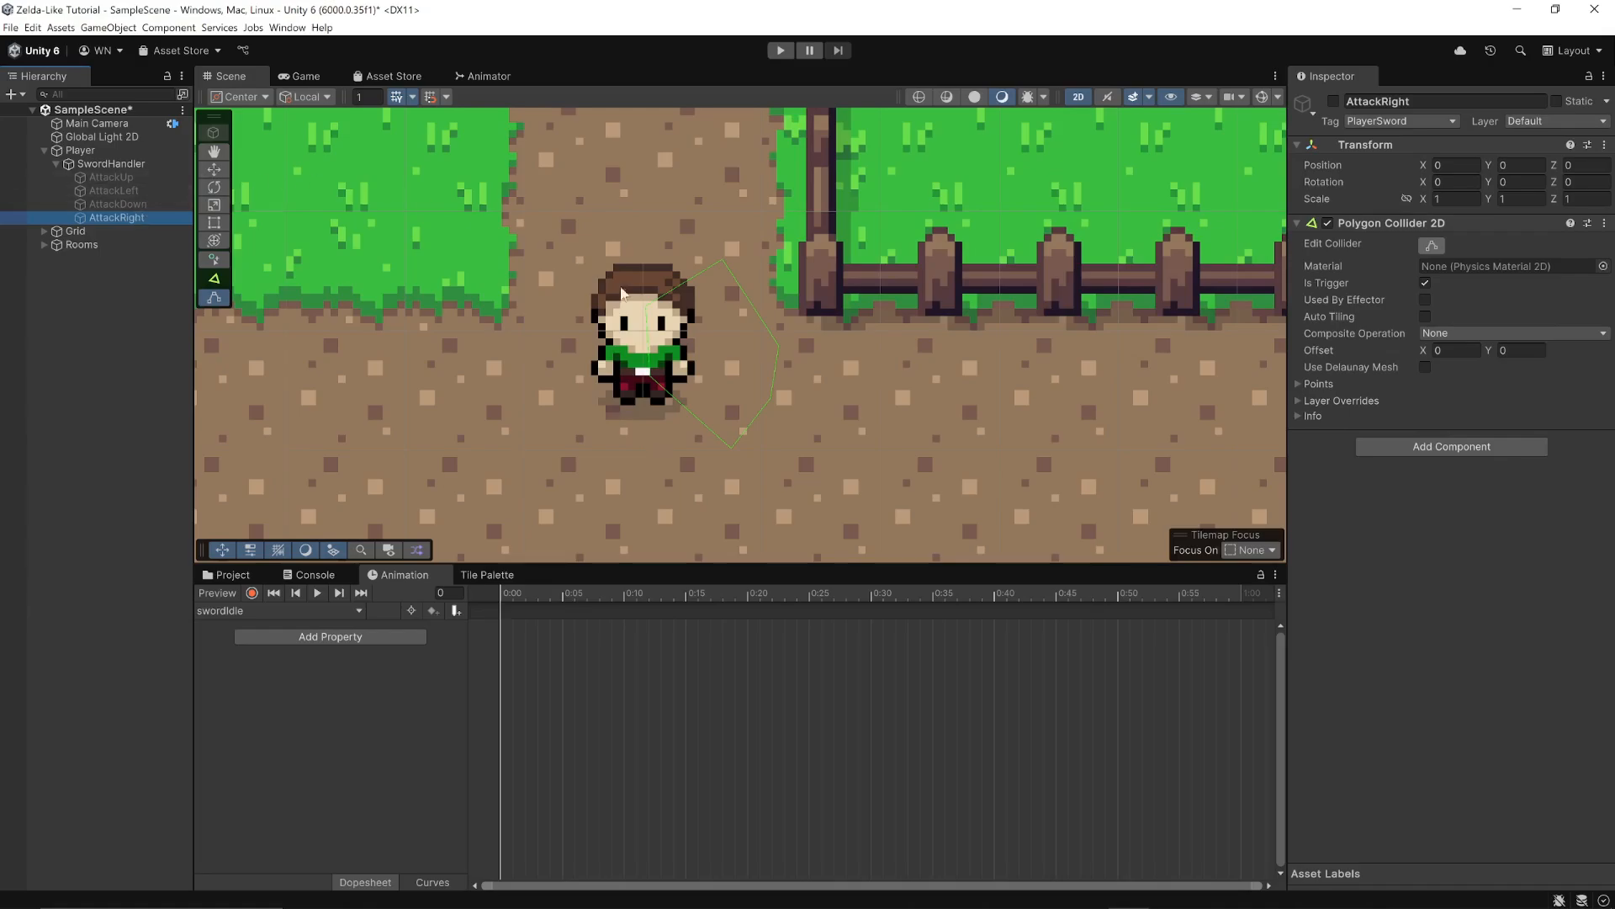
click(128, 177)
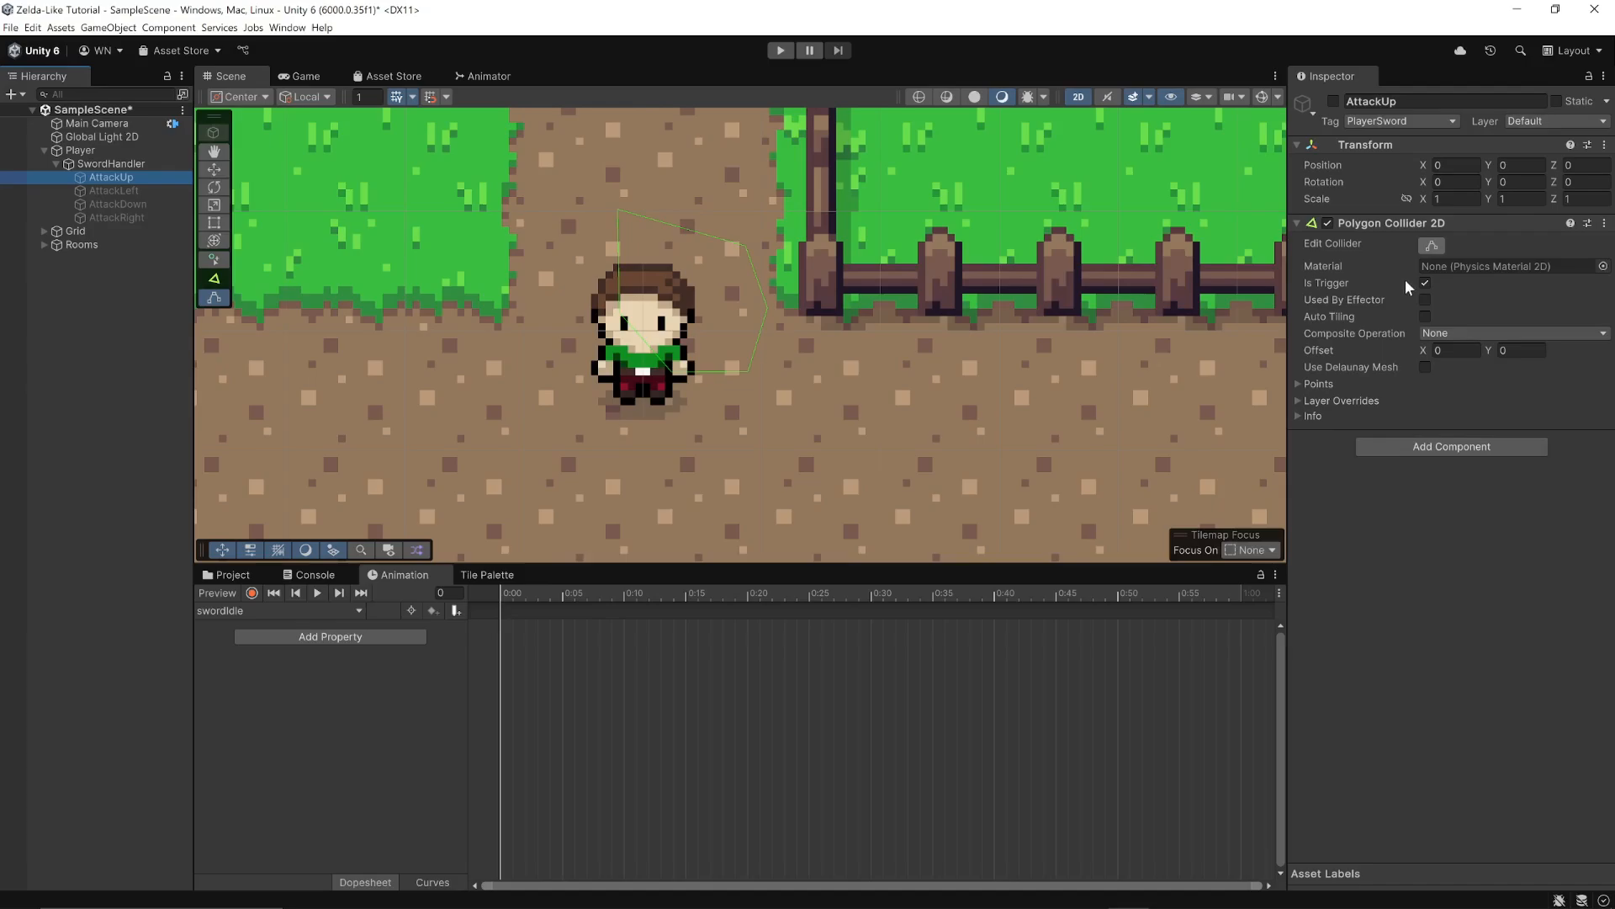
click(111, 190)
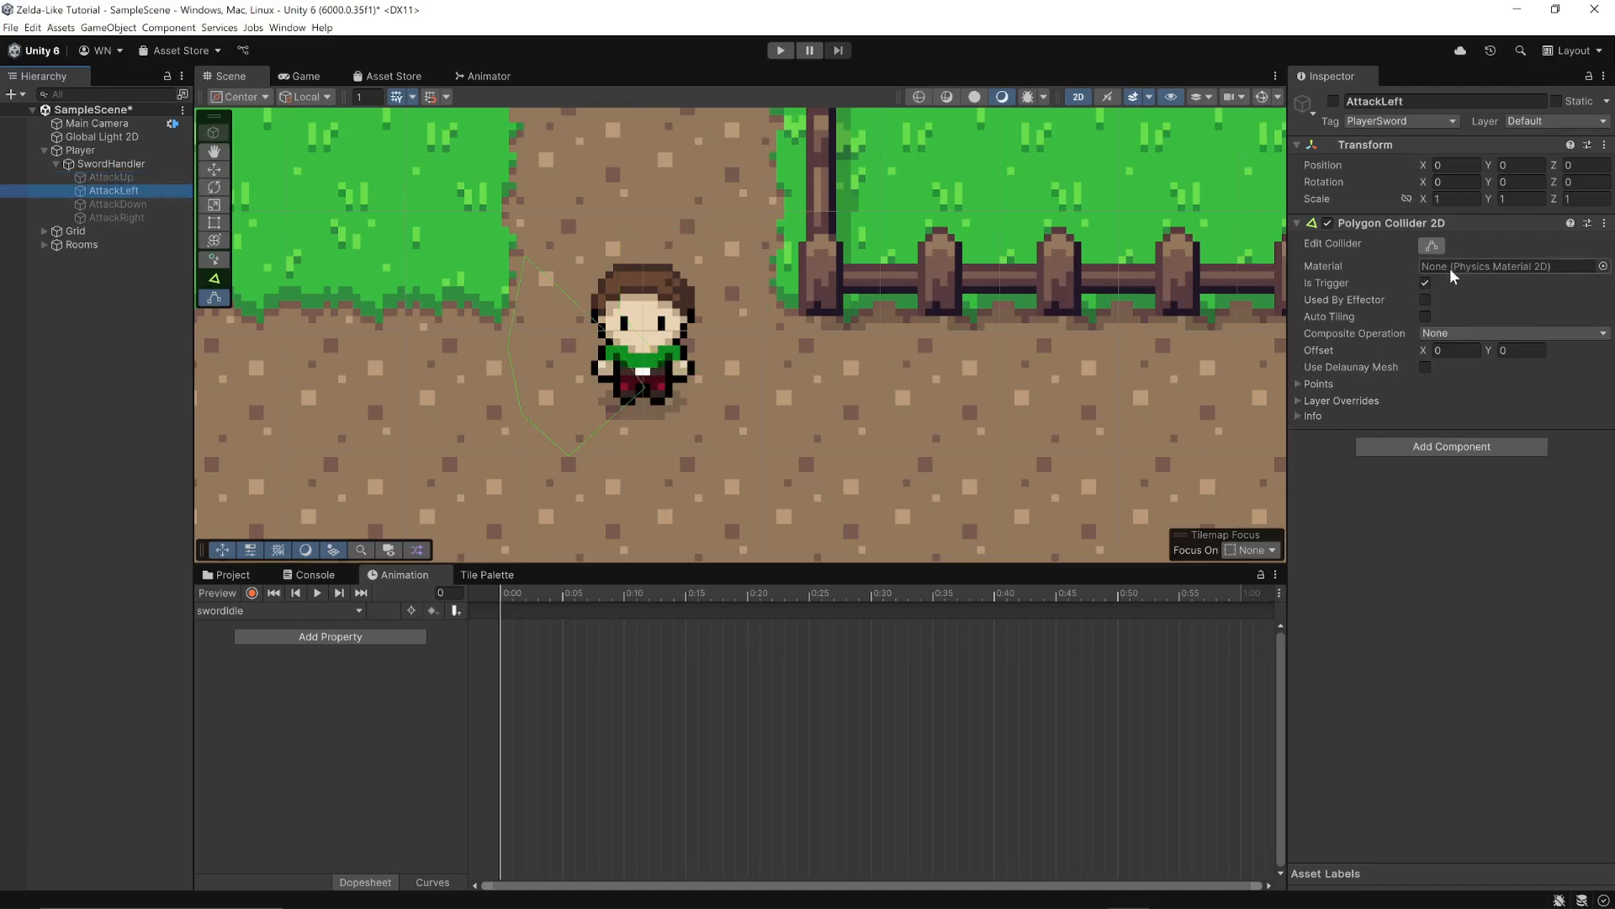
click(118, 204)
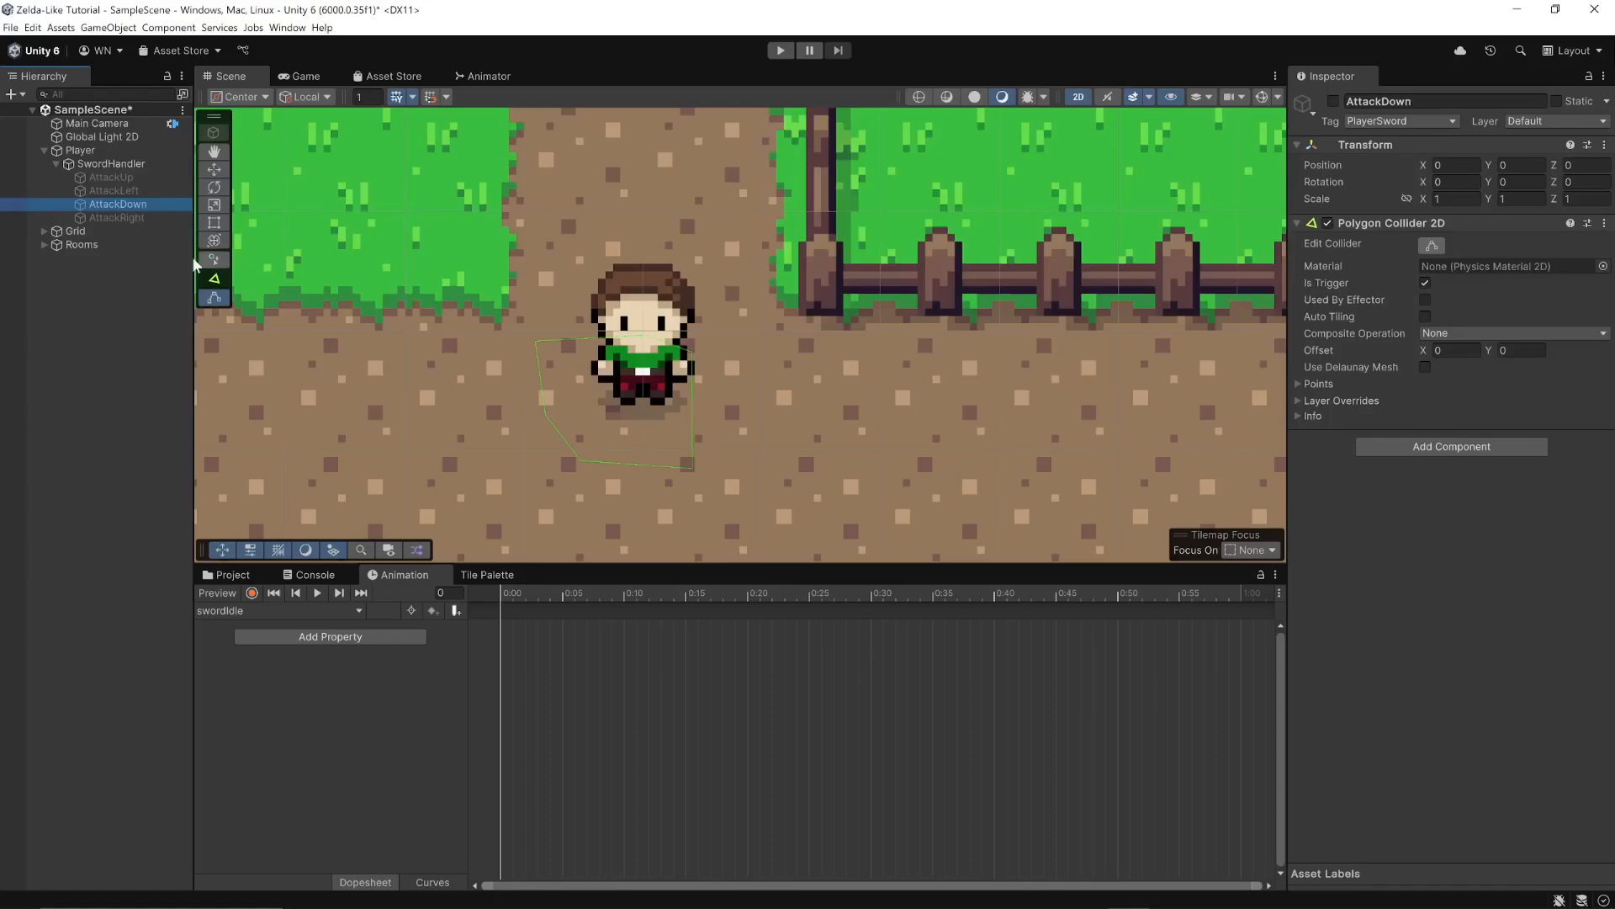
click(115, 217)
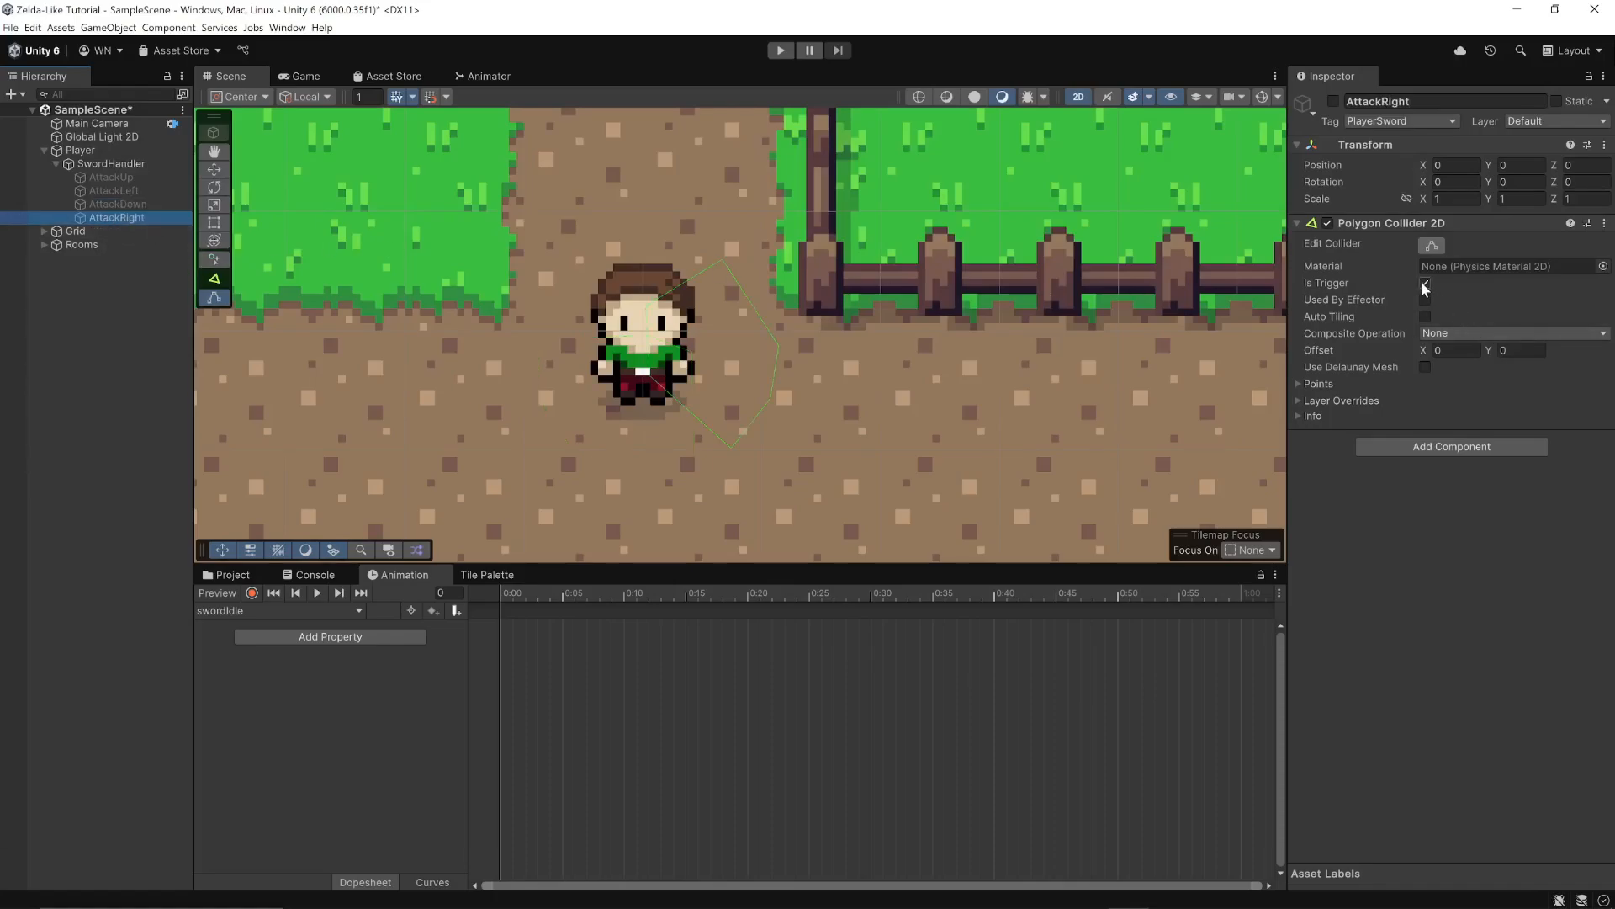